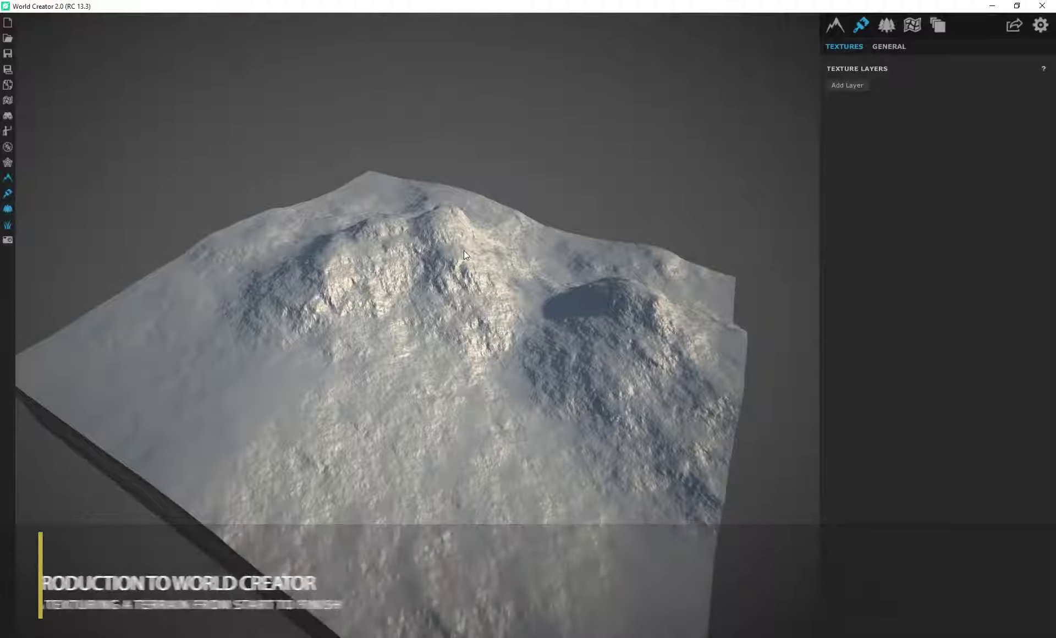
scroll(536, 325, up, 2)
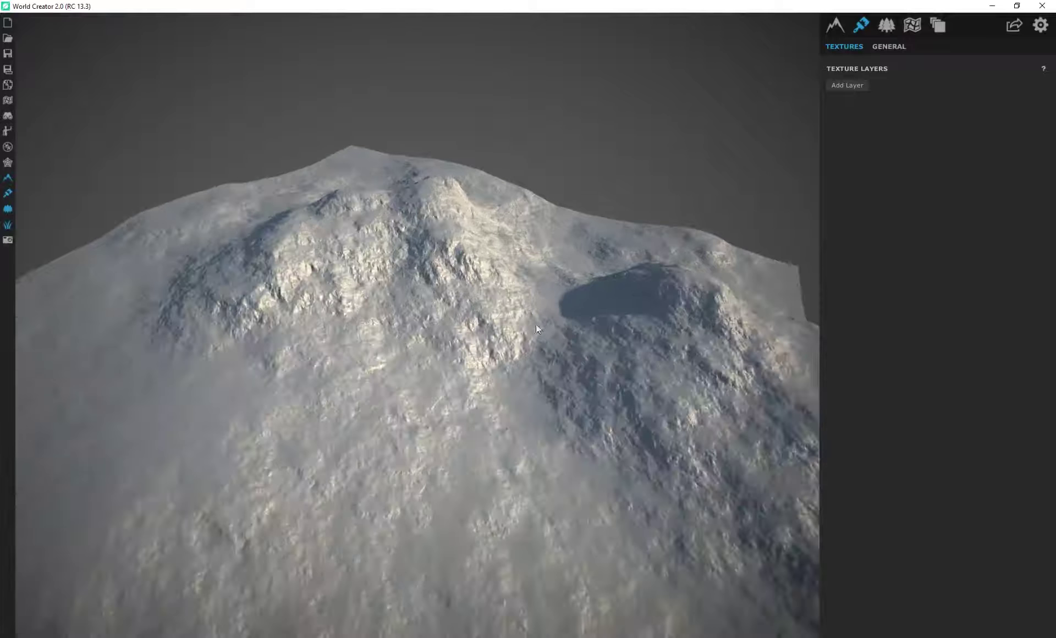
middle_drag(535, 325, 433, 326)
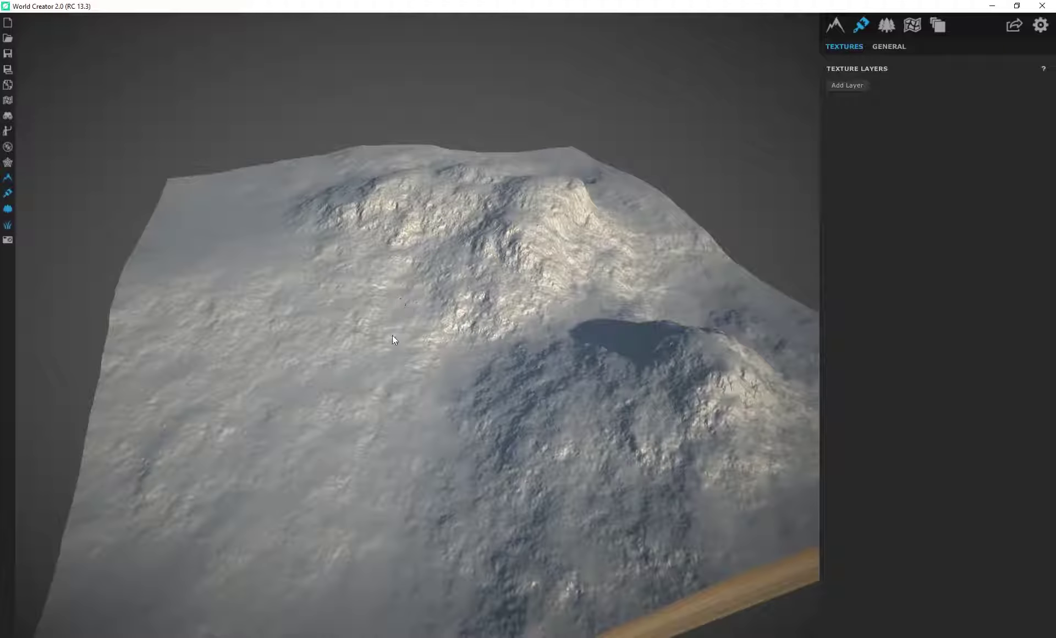
drag(392, 335, 447, 321)
drag(370, 288, 479, 358)
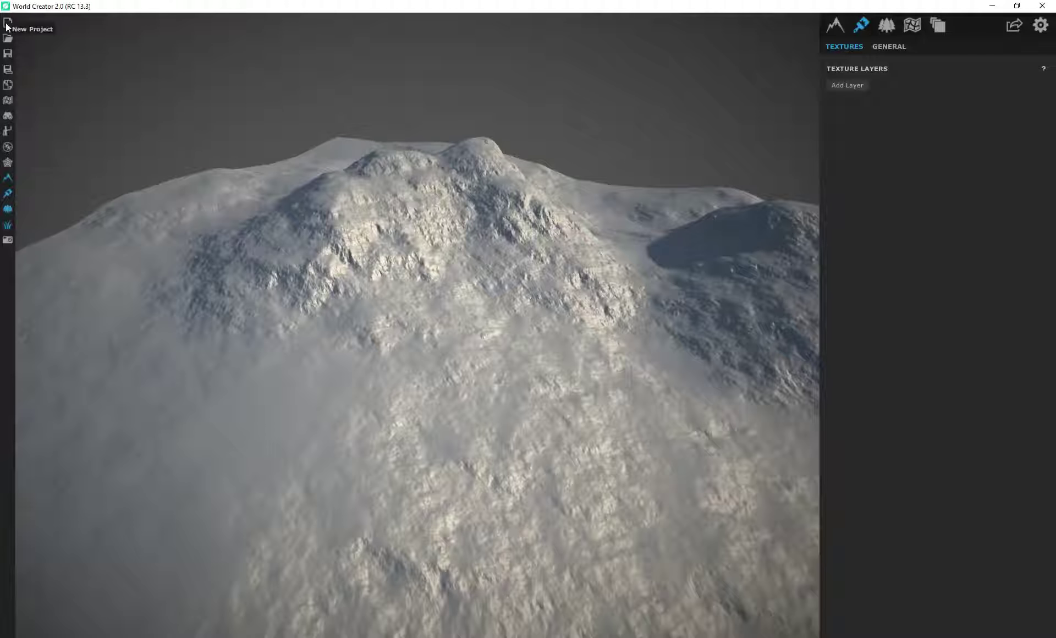
Start a new project with the default terrain
click(8, 23)
click(550, 353)
drag(542, 301, 378, 318)
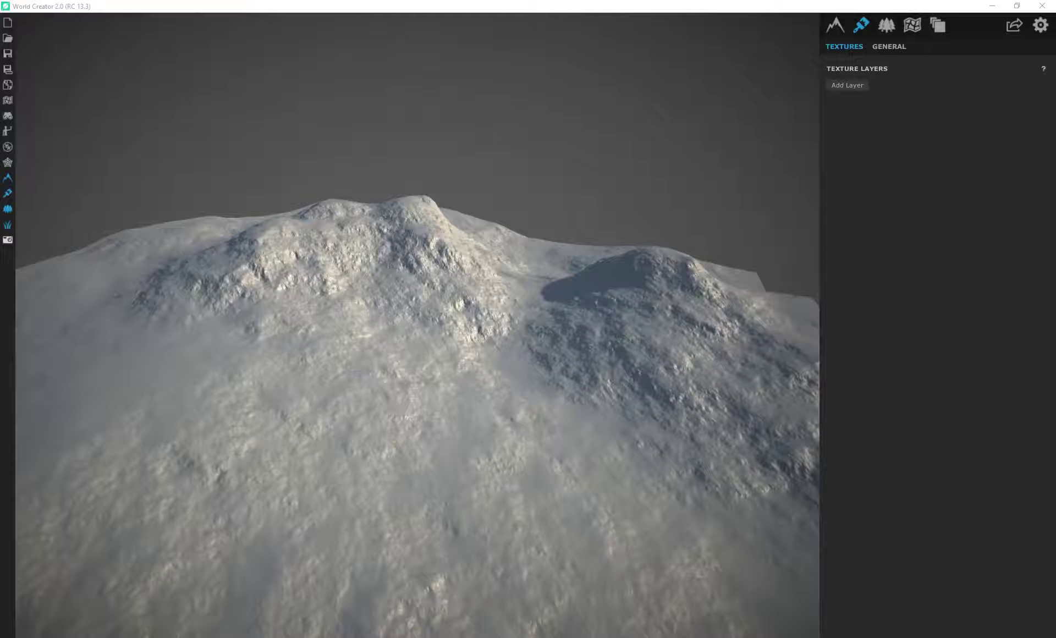
Add a terrain filter layer with a Sediment Complex filter and set its length to about 85.66
click(835, 26)
click(848, 85)
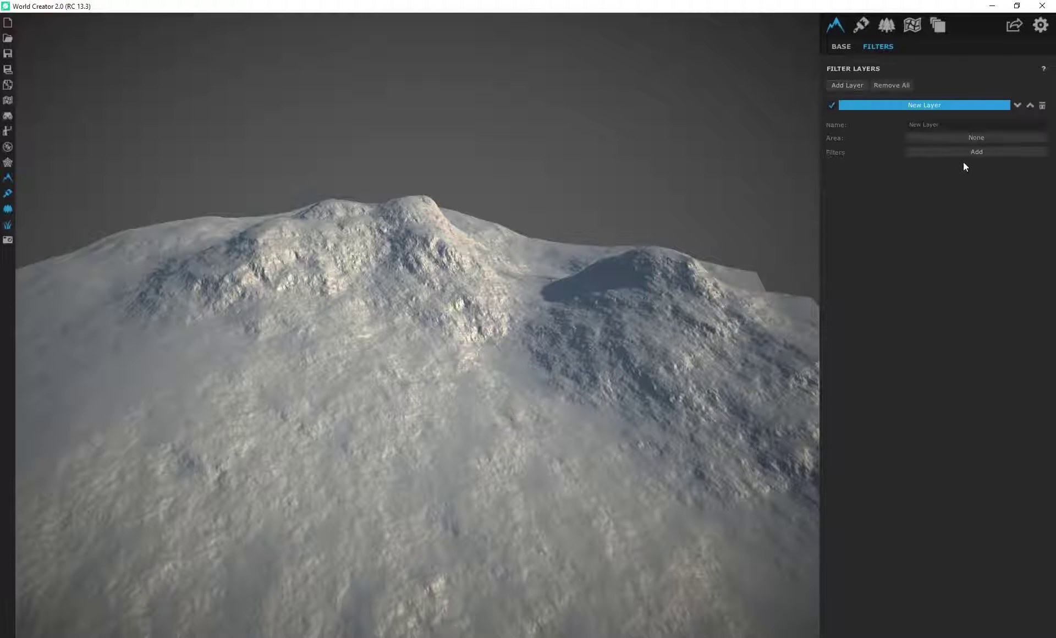
click(969, 153)
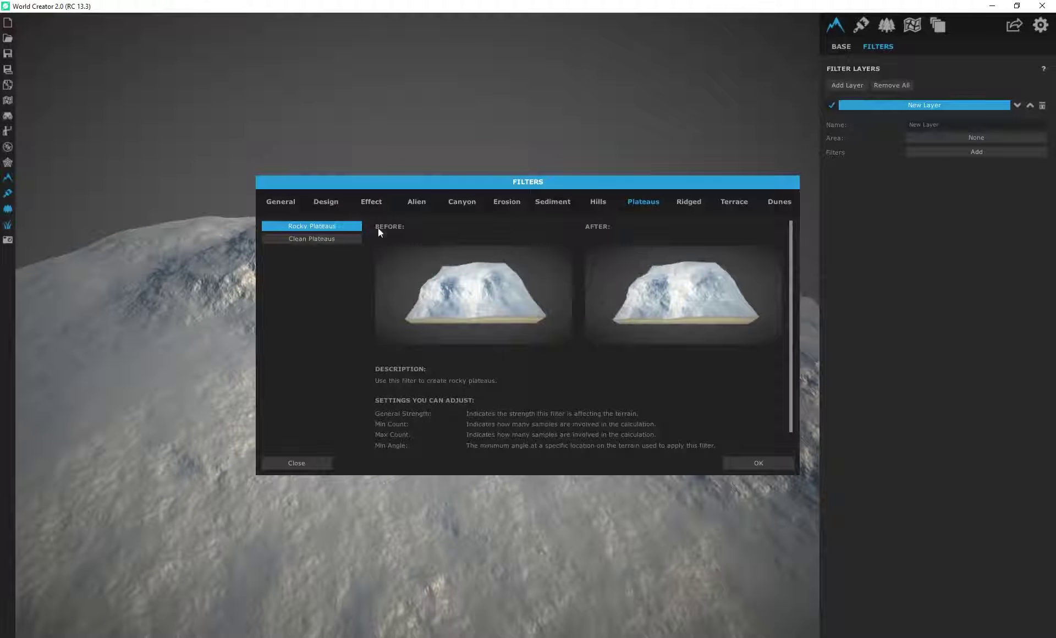
click(553, 201)
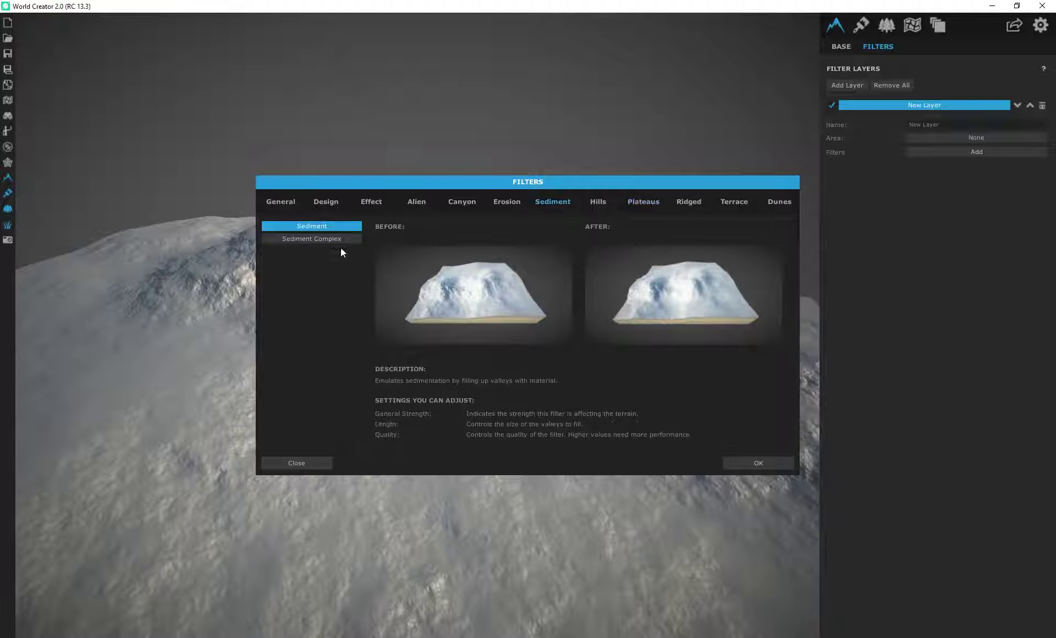
click(336, 240)
click(756, 463)
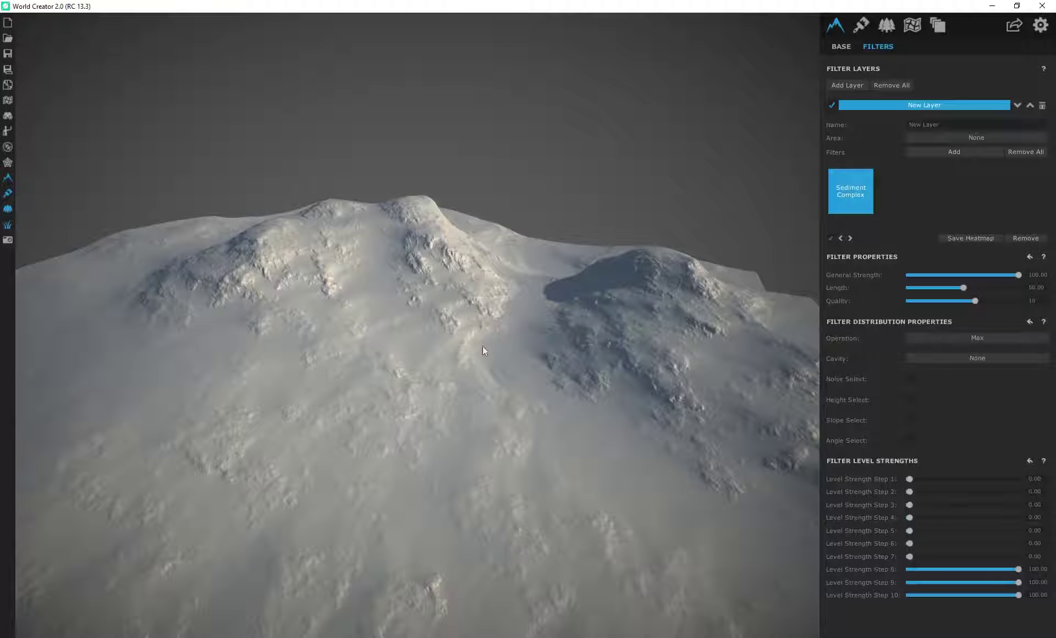
drag(976, 290, 1002, 287)
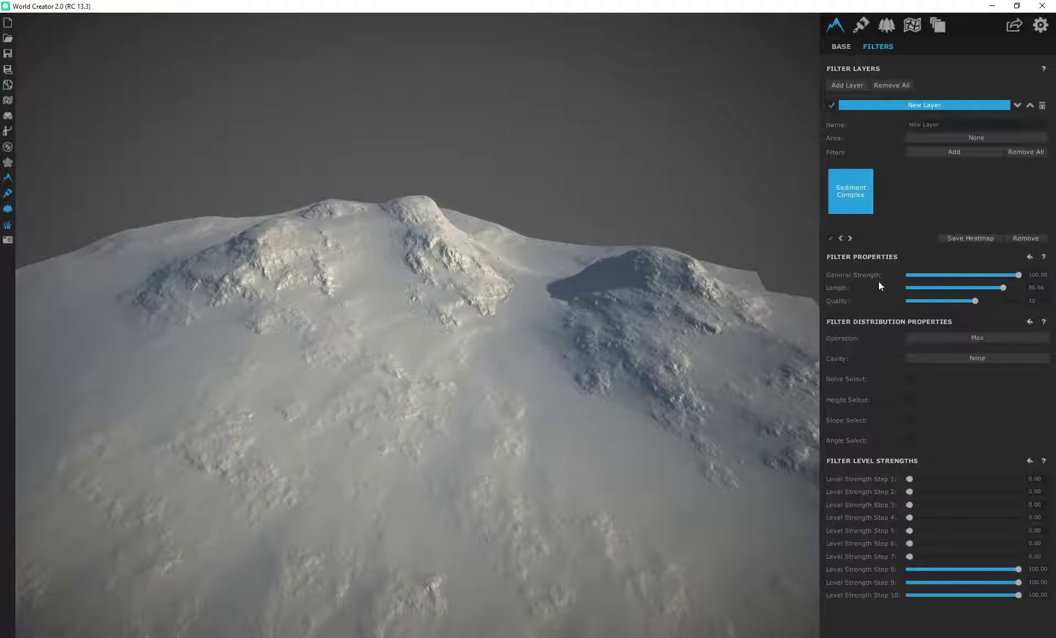
Add a Directional Balloon effect filter to the same filter layer
click(963, 153)
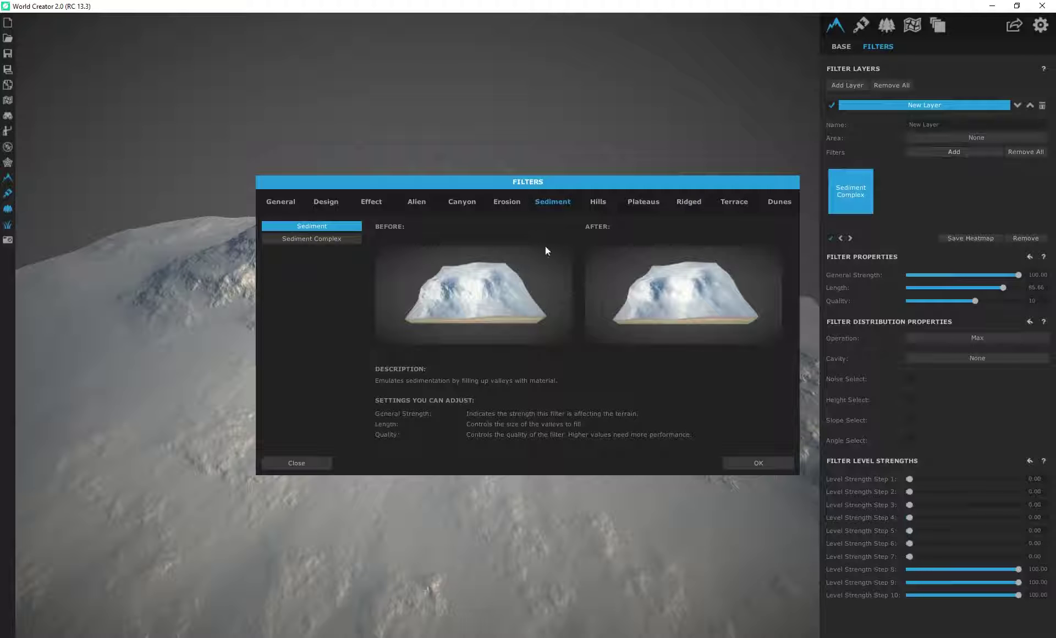
click(373, 203)
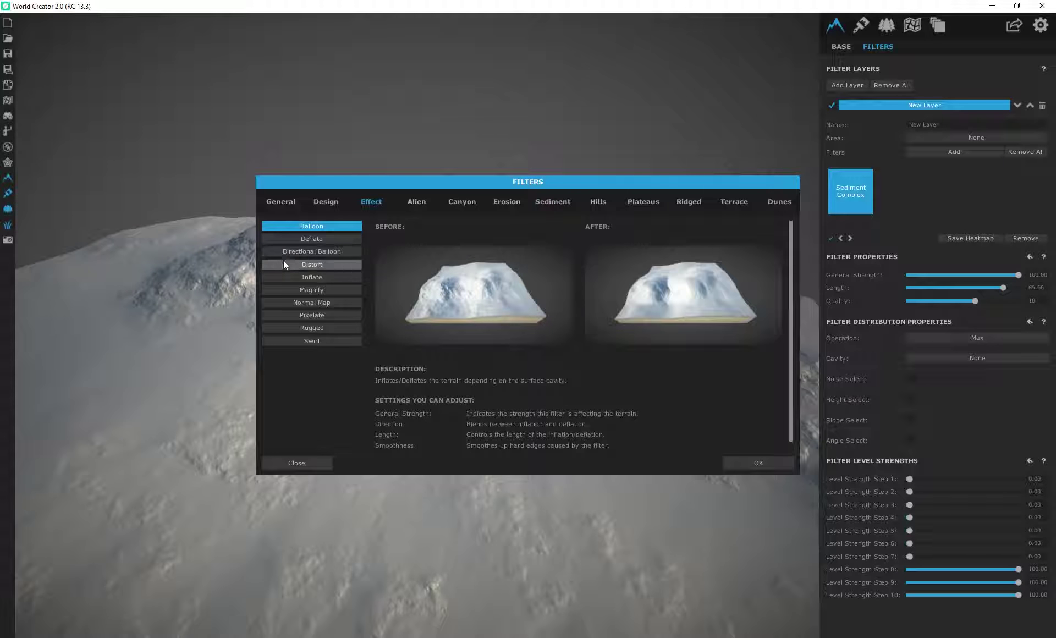
click(295, 251)
click(778, 463)
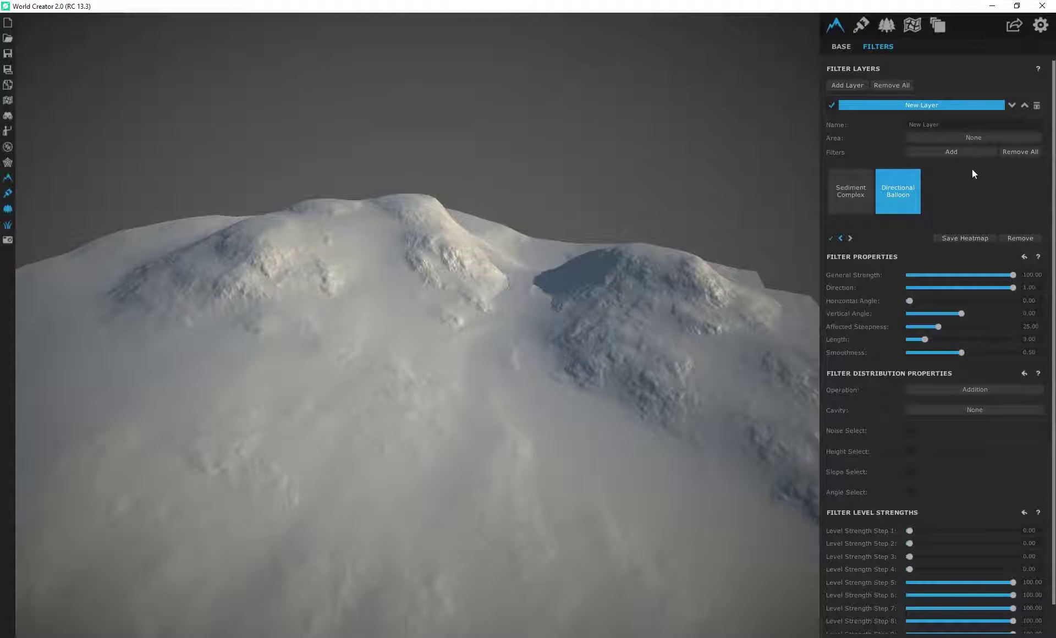
Add a Clean Plateaus filter to the same filter layer
click(961, 152)
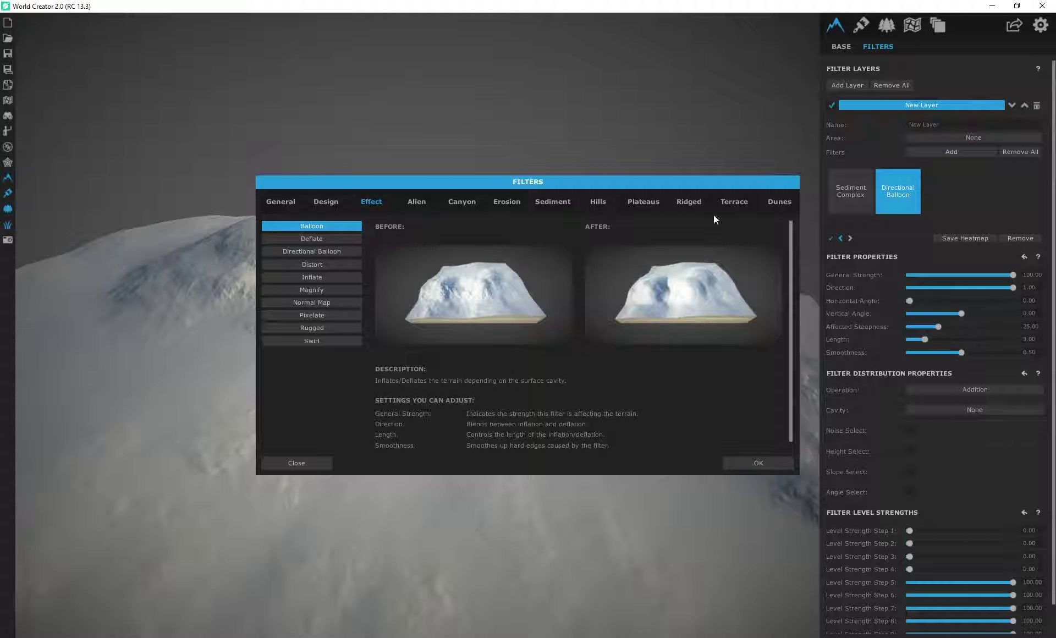
click(647, 202)
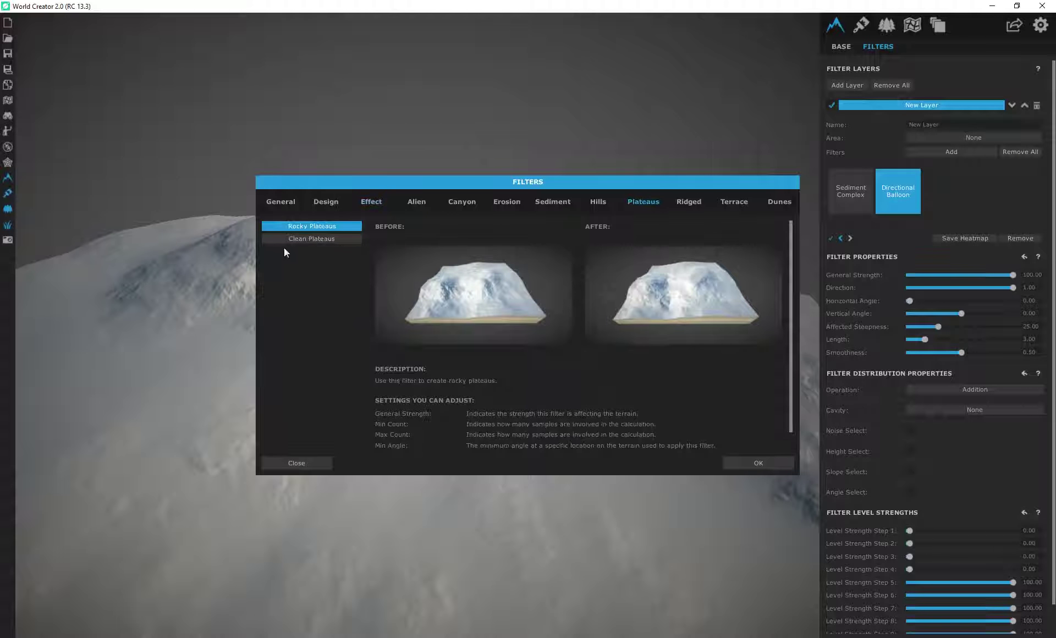
click(311, 239)
click(754, 463)
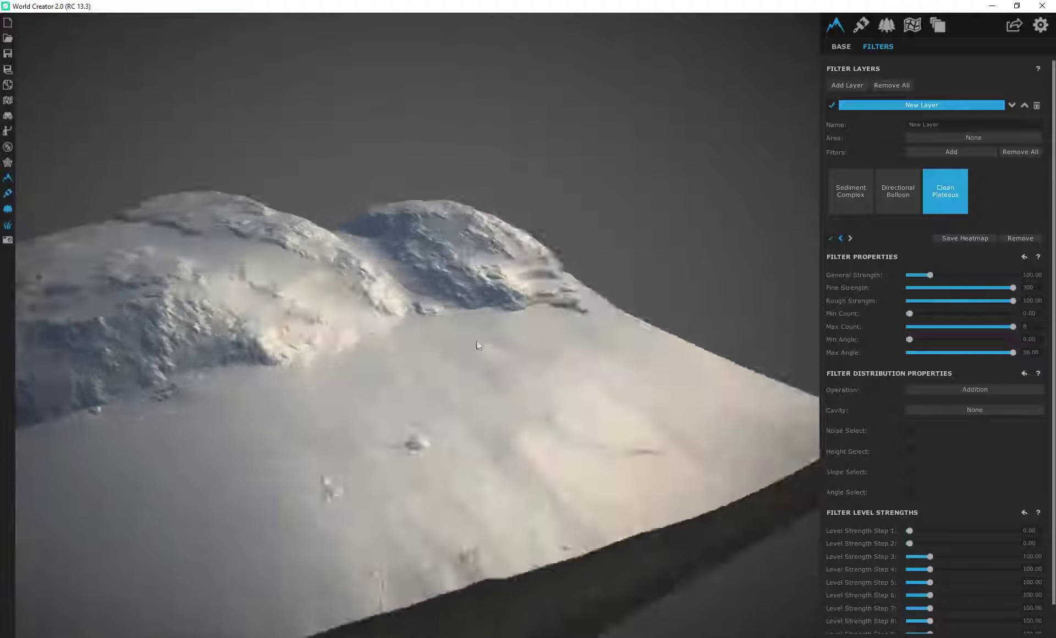
Try restricting the Clean Plateaus filter with an angle selection
drag(476, 341, 377, 344)
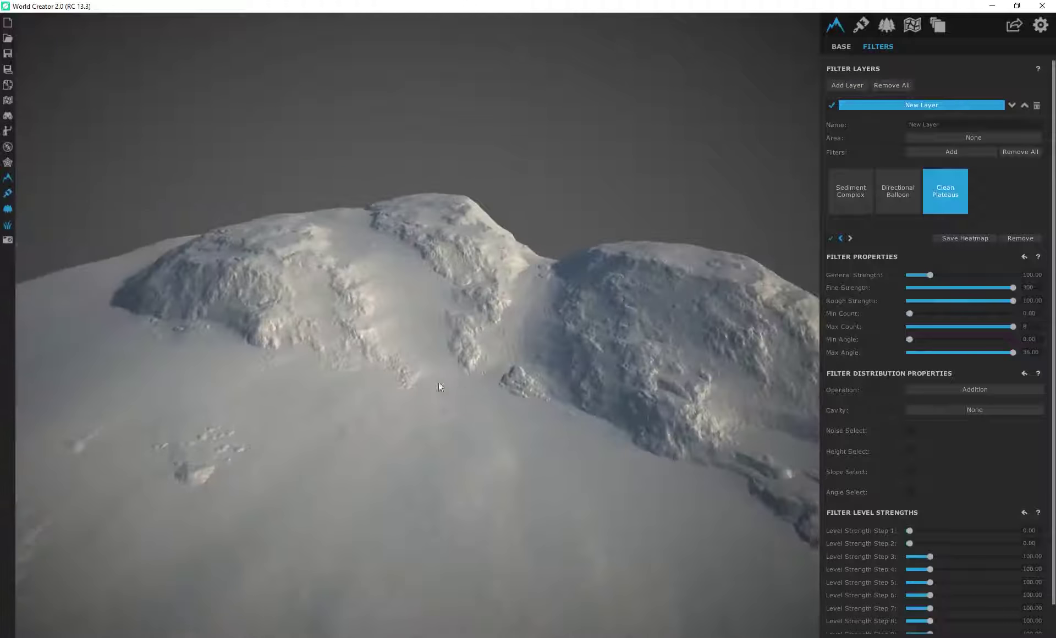
click(910, 492)
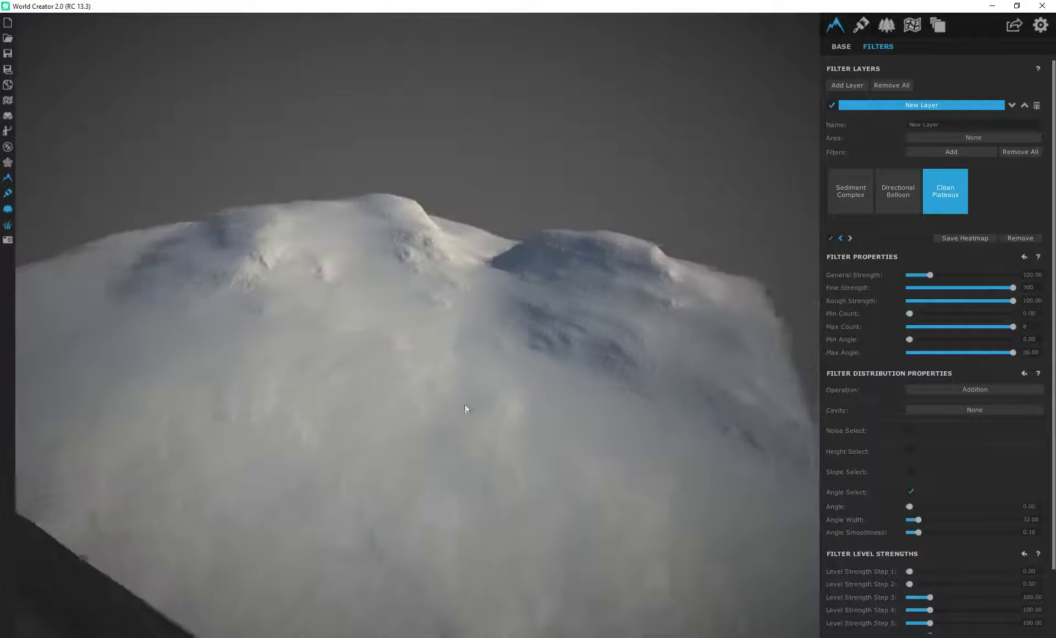
mouse_move(911, 507)
mouse_down()
mouse_move(943, 511)
mouse_move(909, 514)
mouse_up()
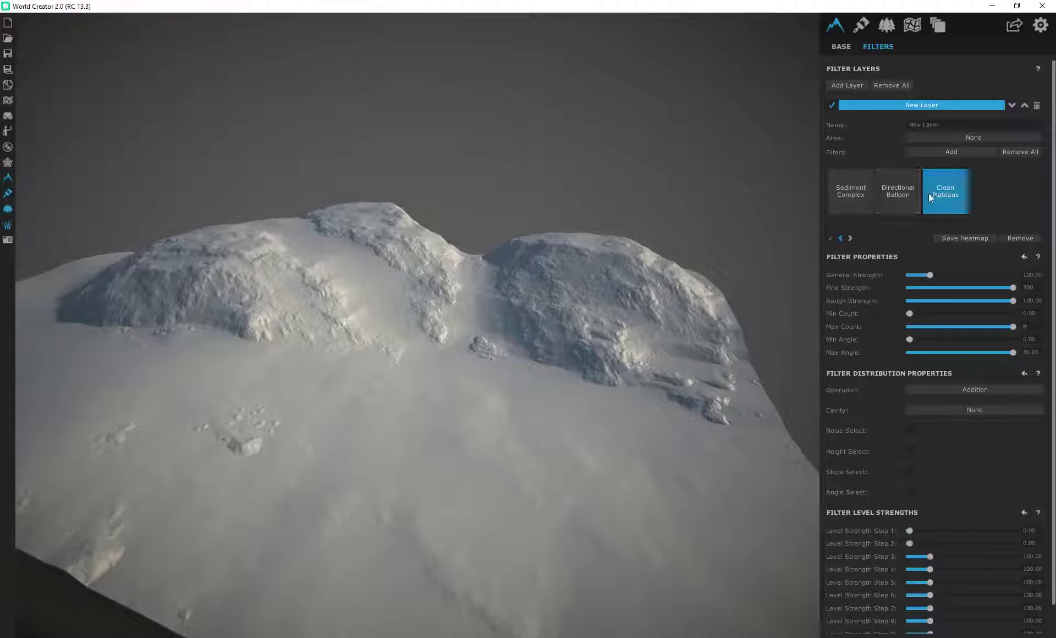
Enable angle selection on the Directional Balloon filter with an angle of about 288 and an angle width of about 131
click(911, 177)
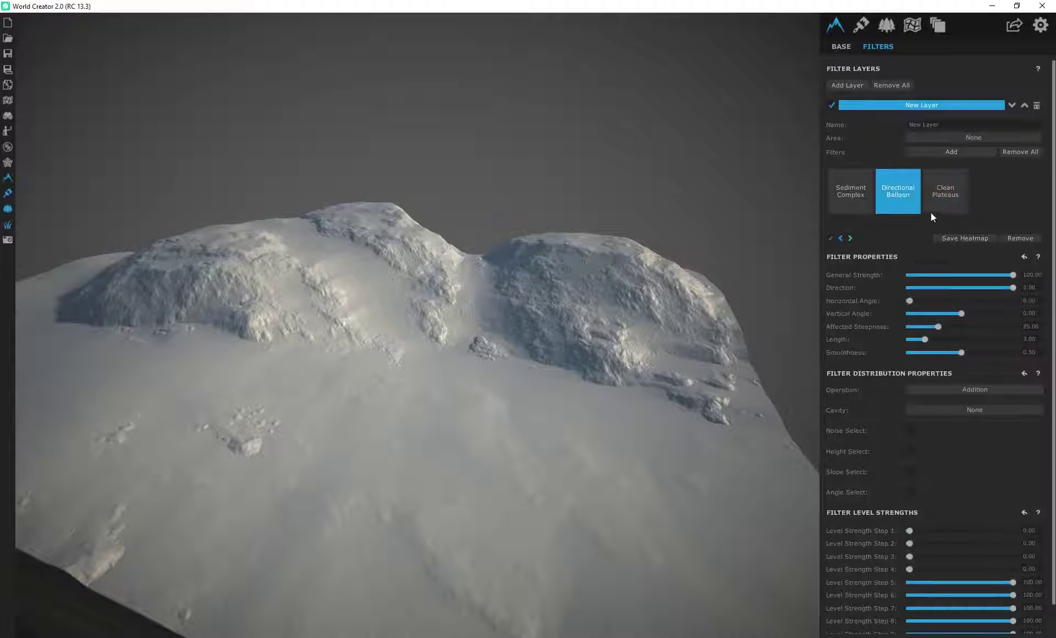
click(909, 492)
drag(910, 505, 993, 507)
middle_drag(553, 457, 824, 278)
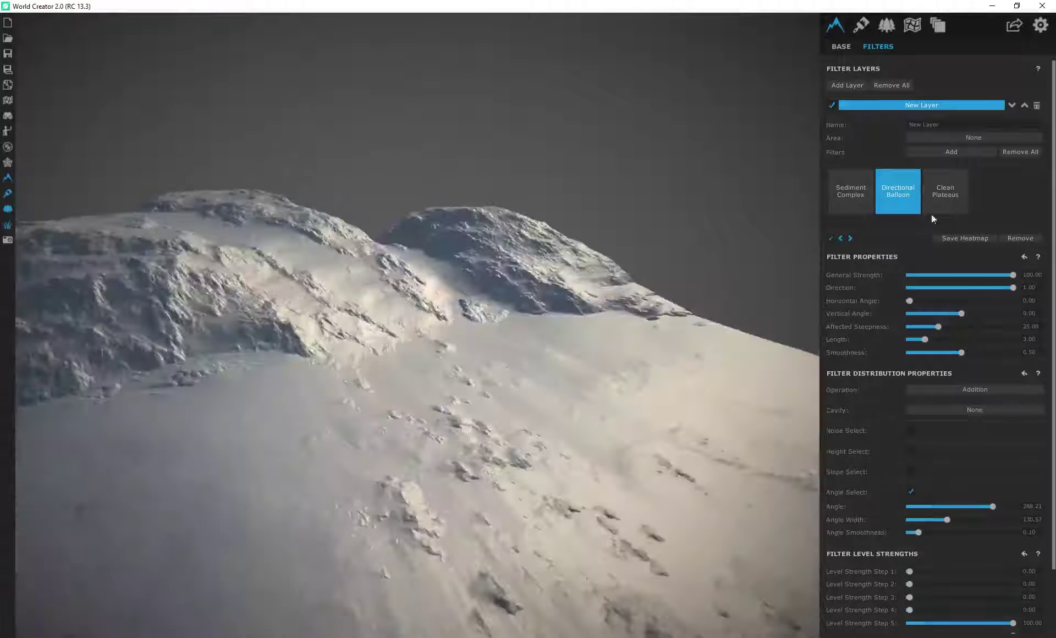
Set the Clean Plateaus filter's general strength to about 60.5 and its minimum angle to about 10.24
click(943, 195)
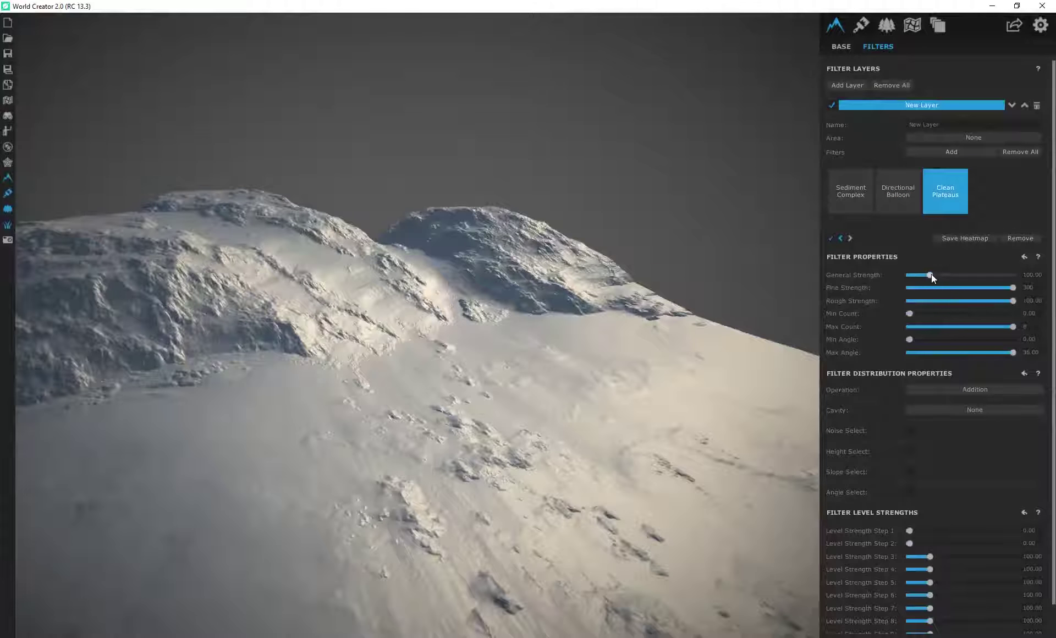
mouse_move(932, 274)
mouse_down()
mouse_move(913, 276)
mouse_move(923, 280)
mouse_up()
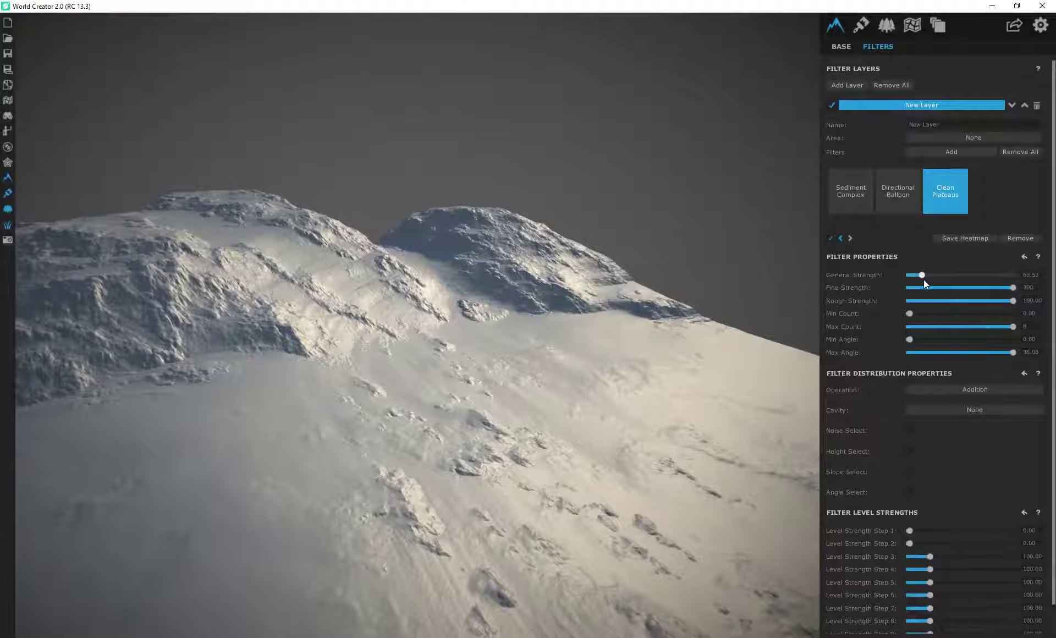
drag(910, 340, 939, 342)
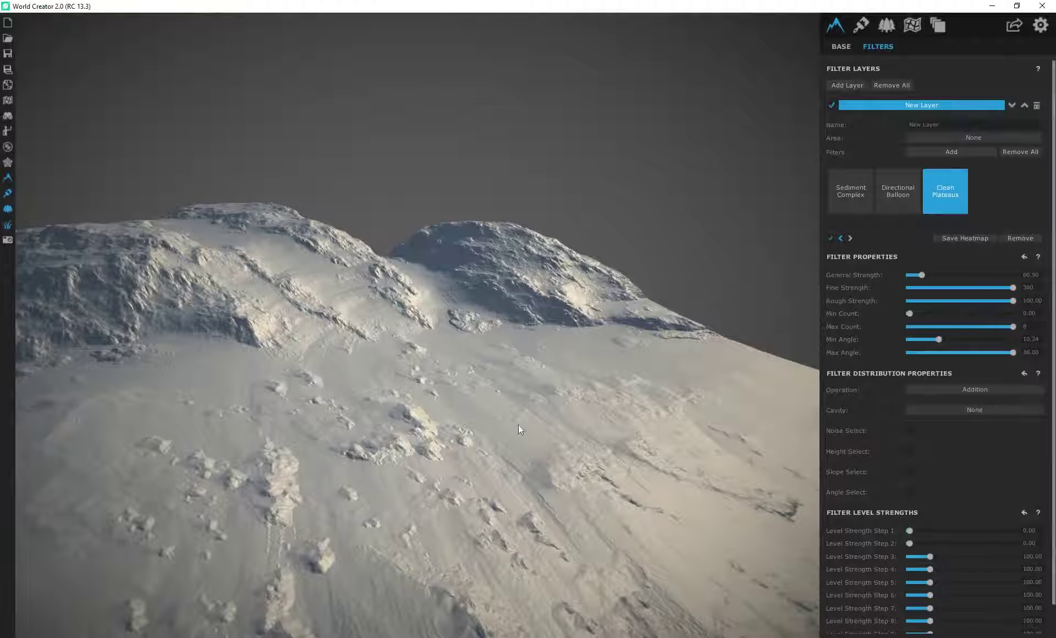
Make the base terrain seamless, enable the custom base shape and start editing it
right_drag(454, 404, 378, 468)
drag(380, 469, 395, 440)
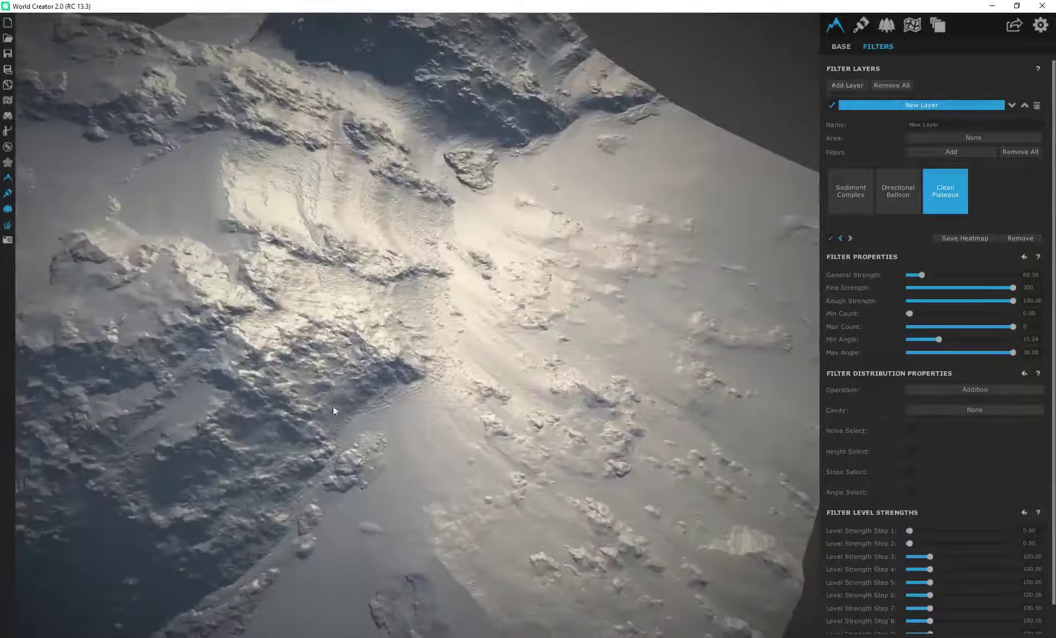
drag(296, 360, 747, 254)
click(837, 48)
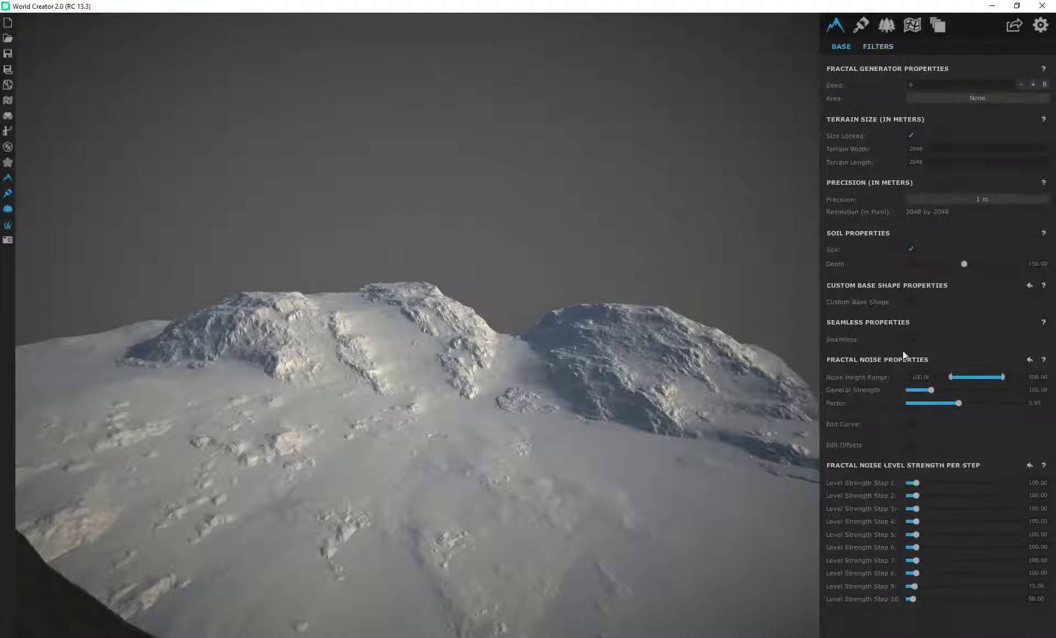
click(911, 338)
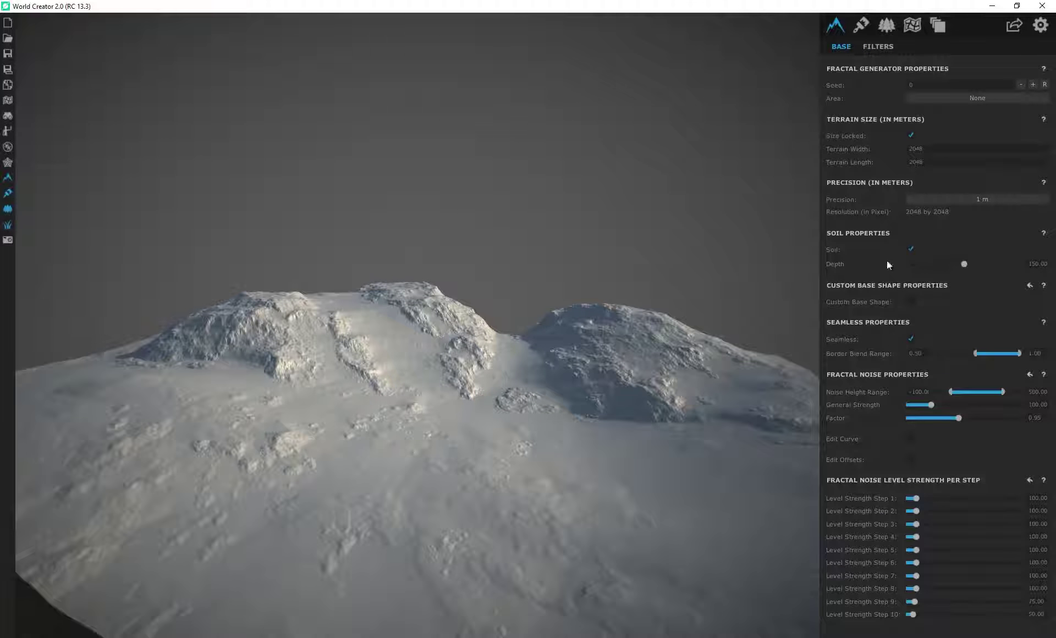
click(911, 302)
click(900, 317)
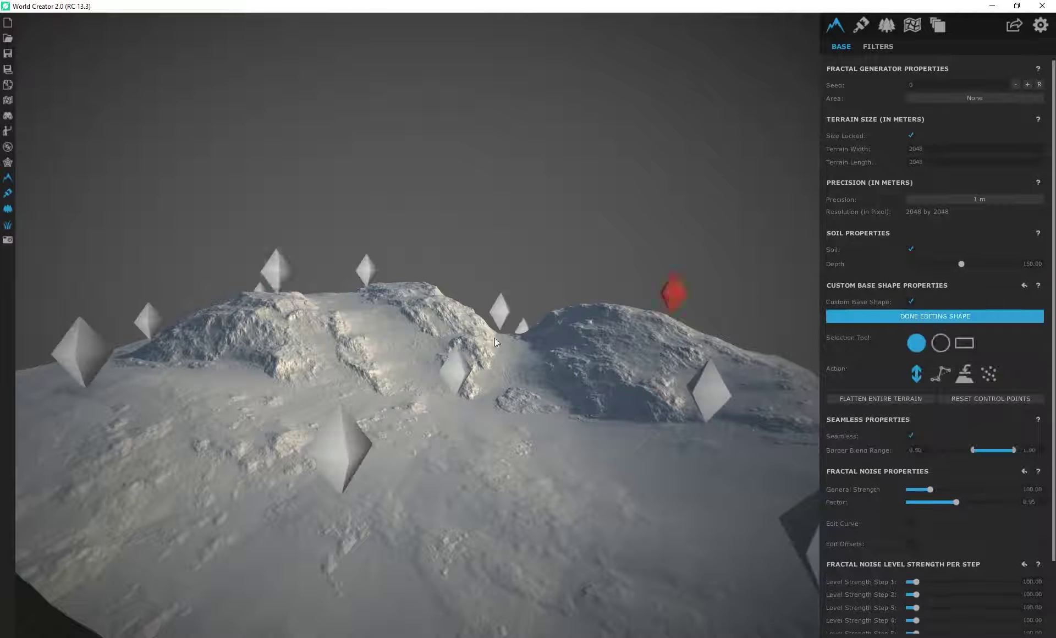
Reshape the terrain by adjusting the heights of control points around the main peak, its outer edge and the second hill's slope
drag(367, 287, 372, 280)
click(82, 347)
mouse_move(86, 349)
mouse_down()
mouse_move(83, 378)
mouse_move(80, 364)
mouse_up()
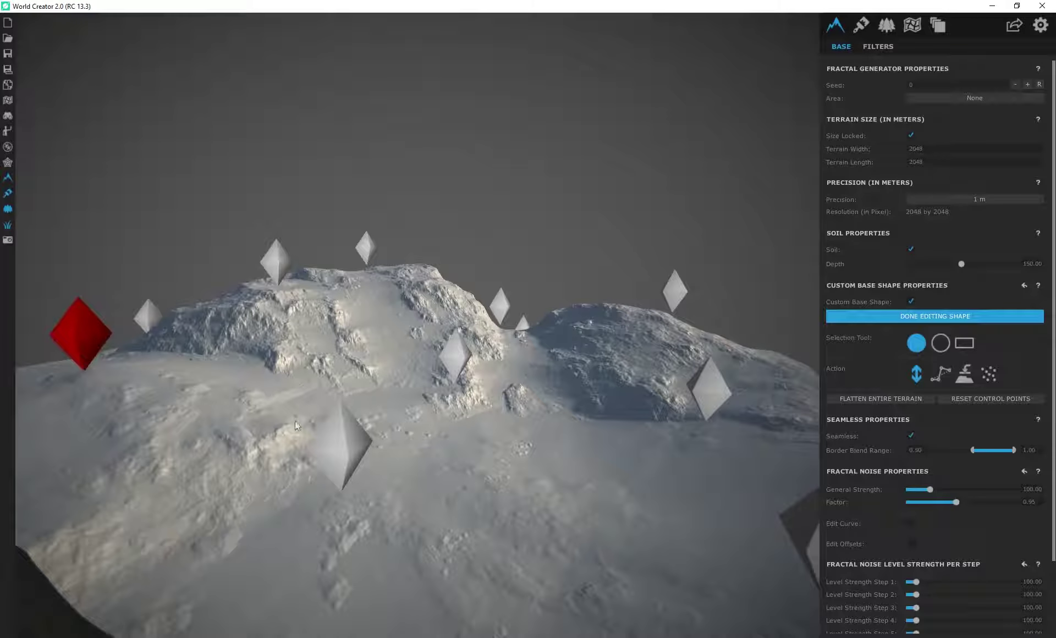
click(713, 410)
drag(718, 411, 717, 420)
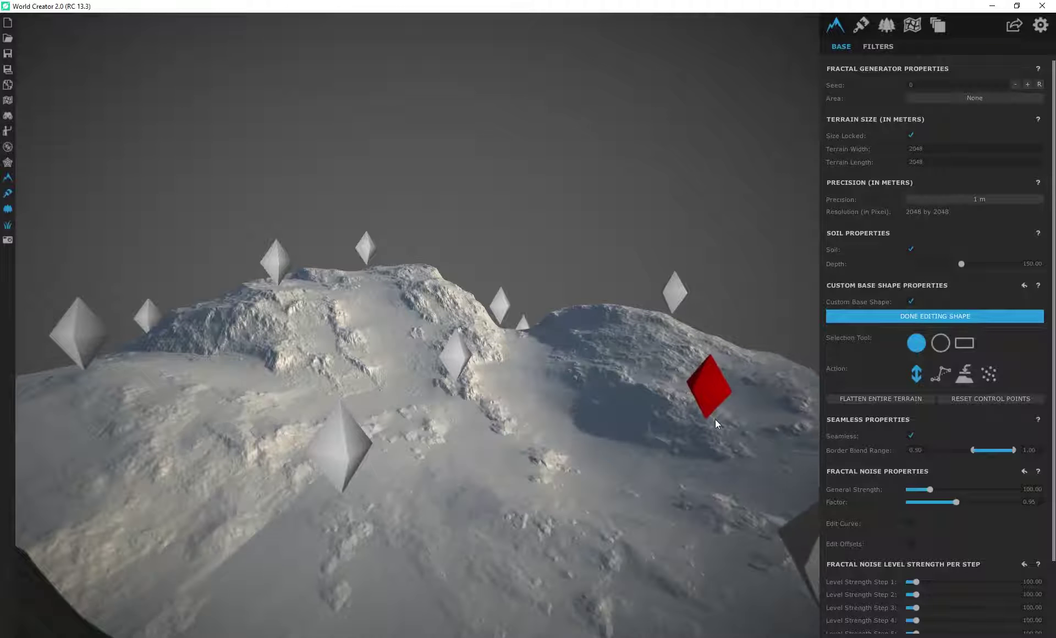
right_drag(457, 414, 324, 292)
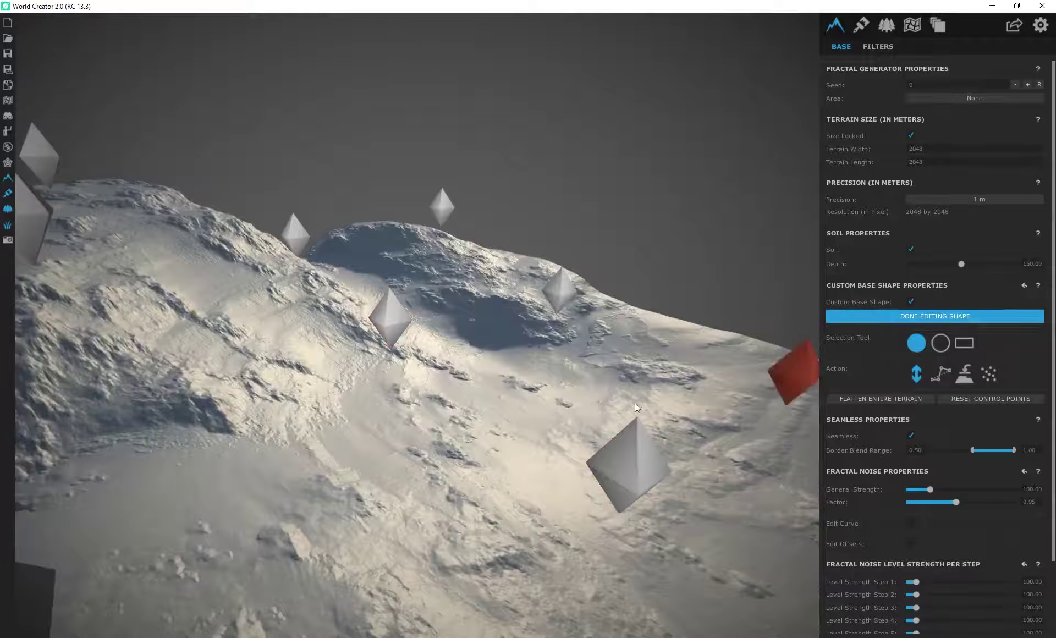
right_drag(463, 418, 425, 392)
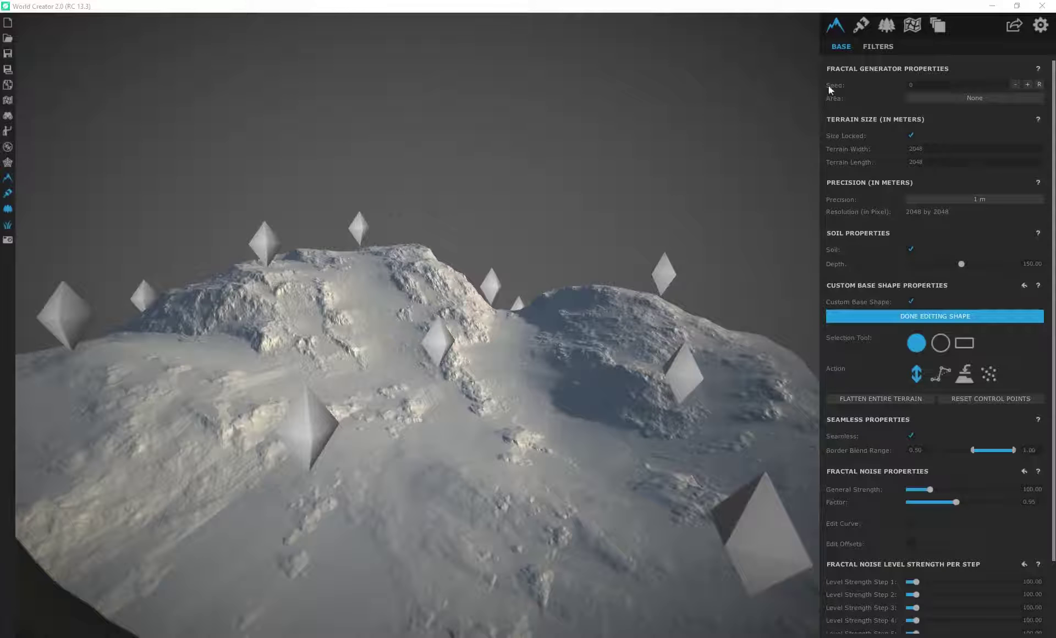
Add a texture layer to the terrain and name it base
click(865, 26)
drag(384, 367, 233, 389)
drag(329, 287, 363, 502)
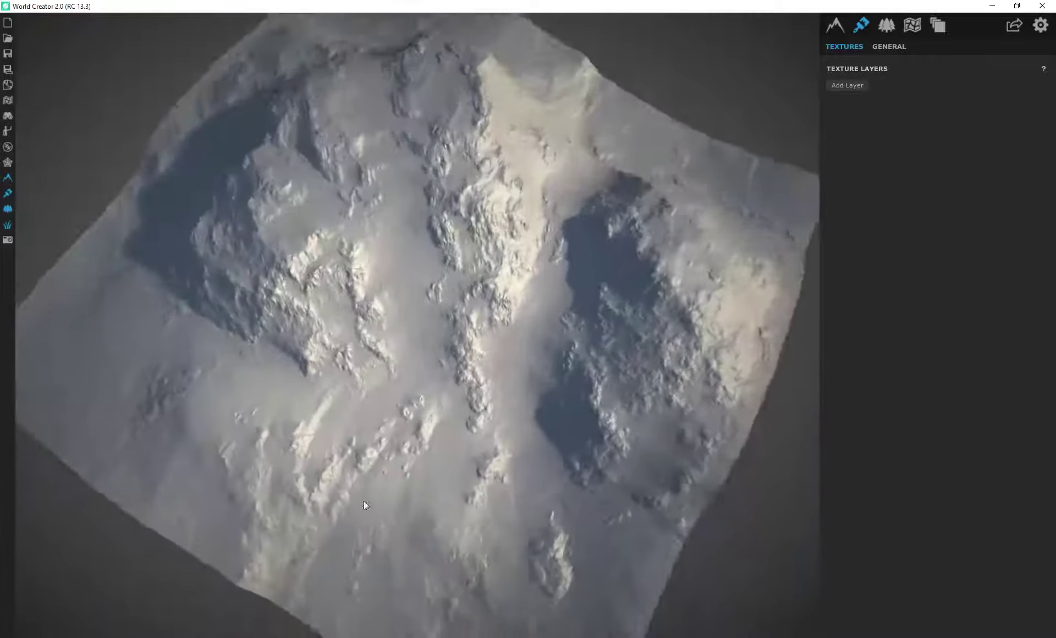
right_drag(364, 505, 367, 294)
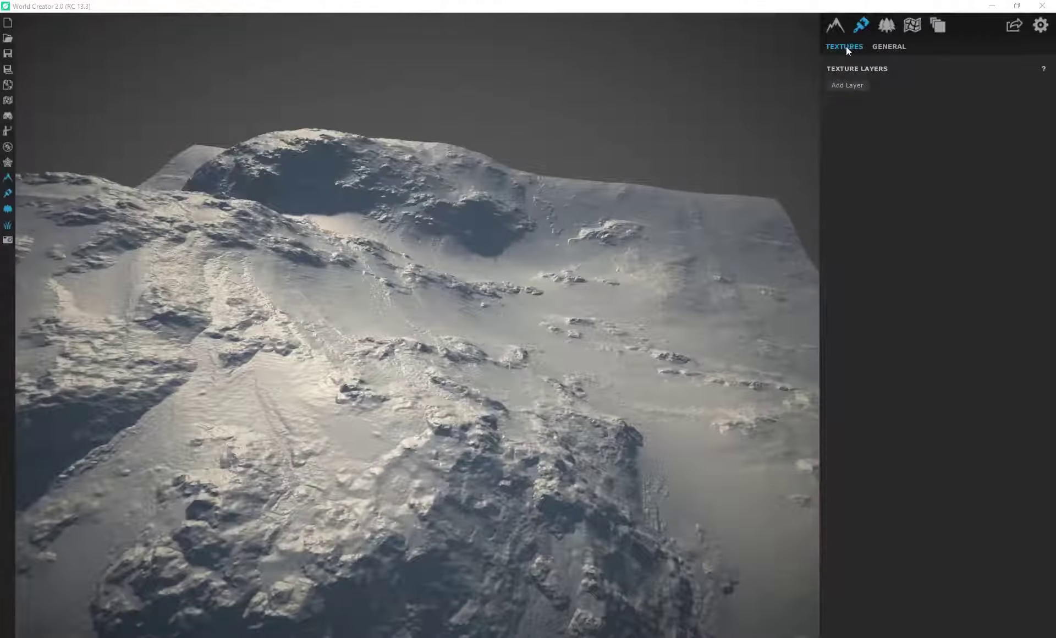
click(847, 86)
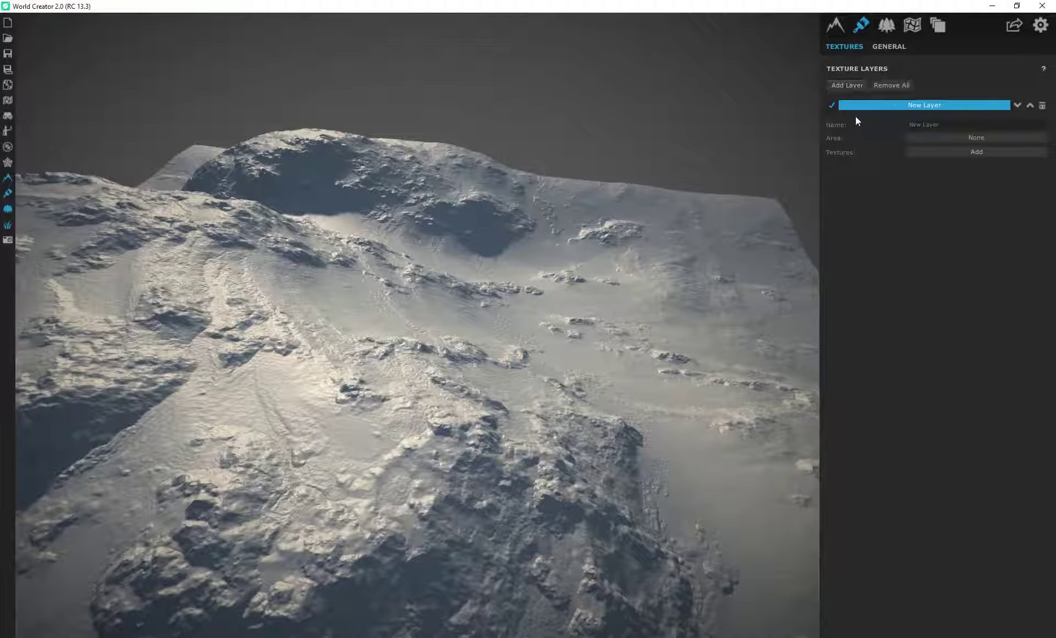
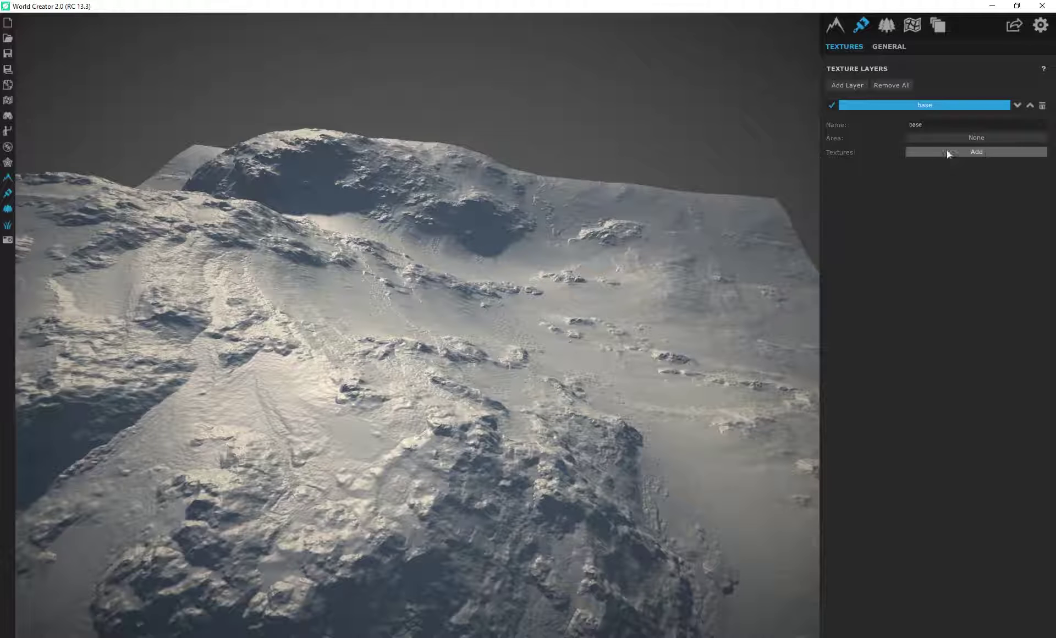
Open the ground texture library for adding a texture to the base layer
click(986, 150)
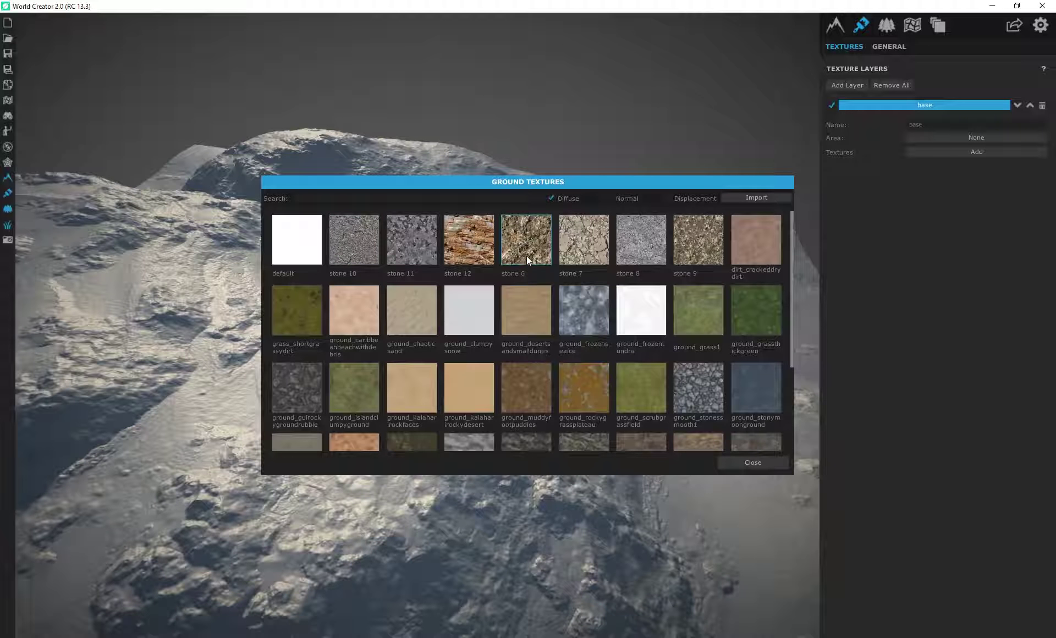
scroll(525, 257, down, 1)
scroll(528, 258, up, 1)
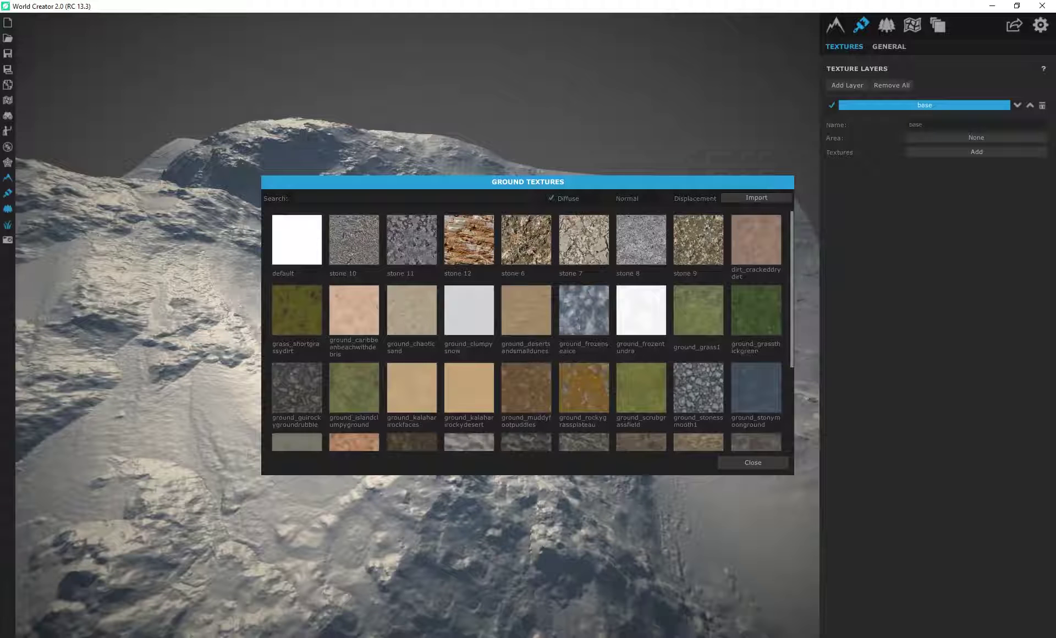
Switch to the web browser and look over the Poliigon and Quixel Megascans home pages as texture sources
key(alt+Tab)
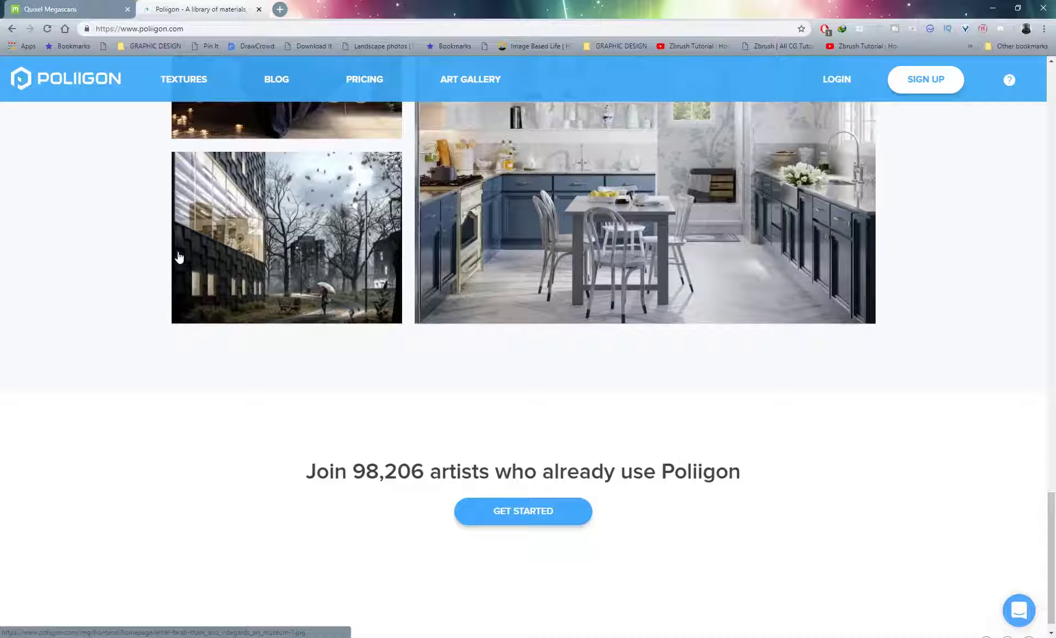
scroll(178, 256, up, 8)
scroll(160, 270, down, 5)
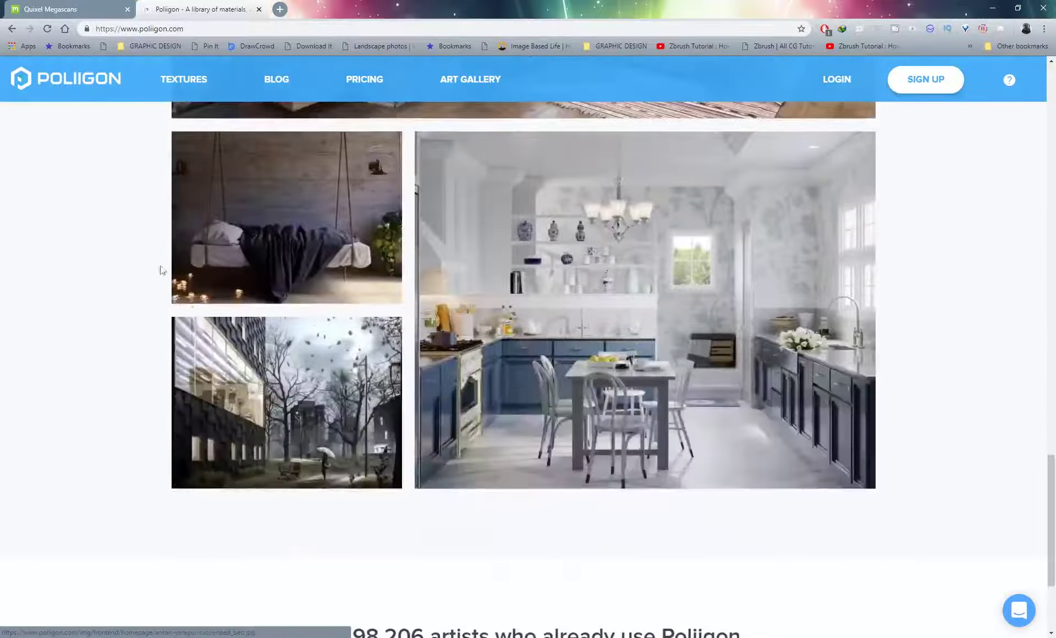
scroll(295, 402, up, 7)
scroll(295, 402, up, 15)
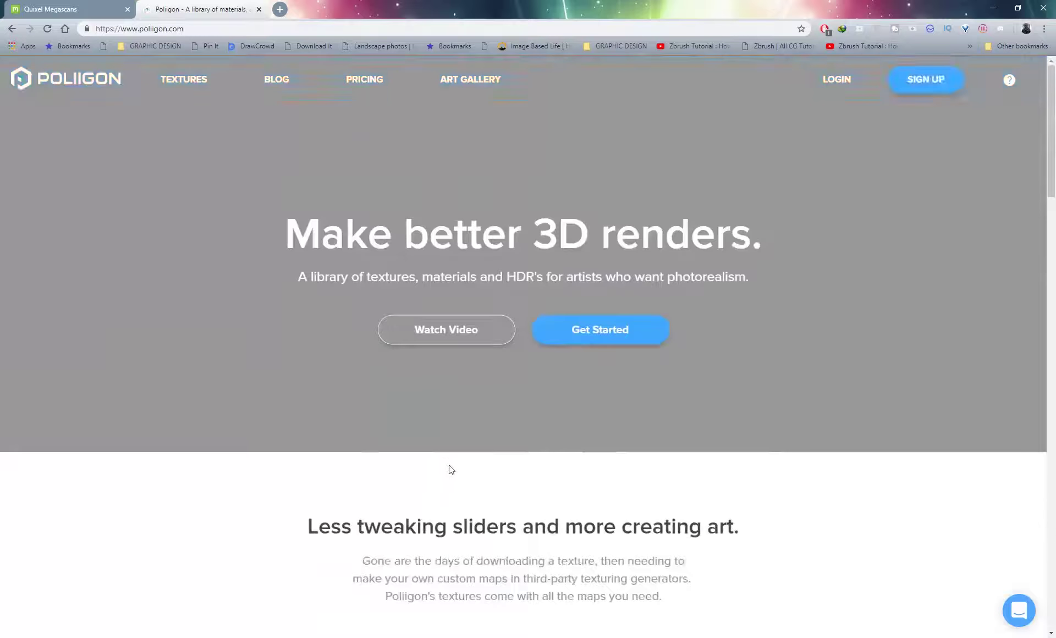
click(61, 9)
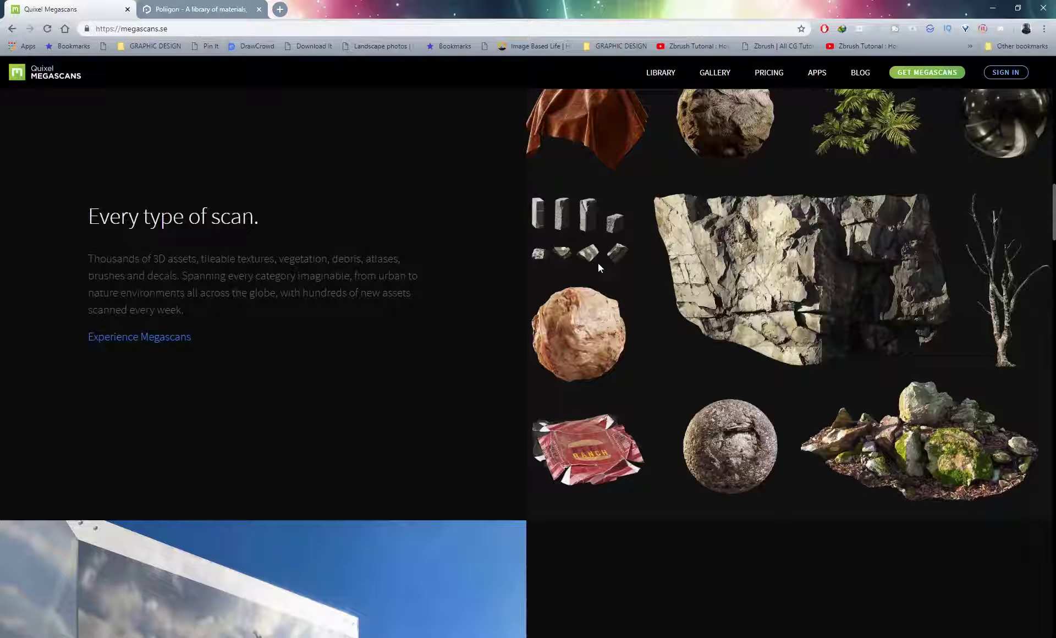
scroll(741, 356, up, 8)
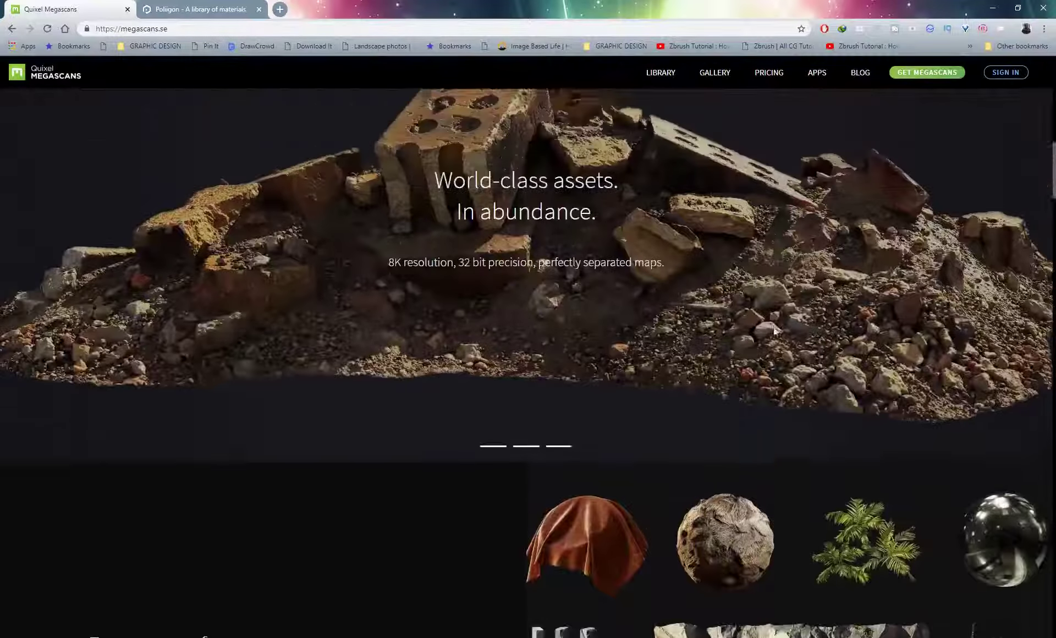
scroll(774, 330, down, 4)
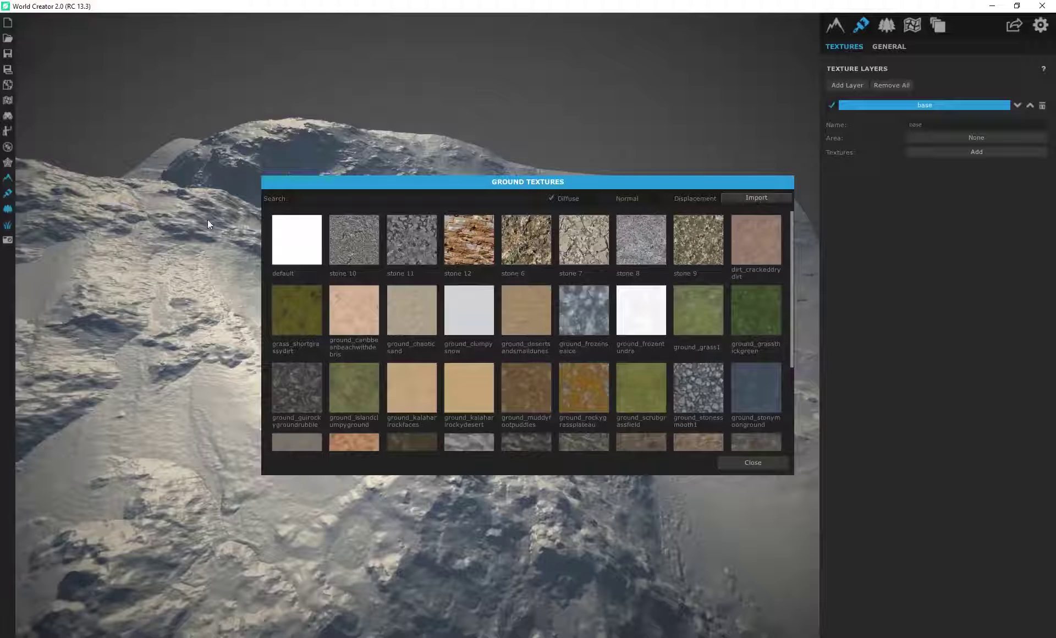
Return to World Creator and add the ground_grassthickgreen texture to the base layer
click(551, 198)
scroll(563, 358, down, 1)
scroll(566, 356, up, 1)
click(762, 313)
scroll(493, 385, up, 3)
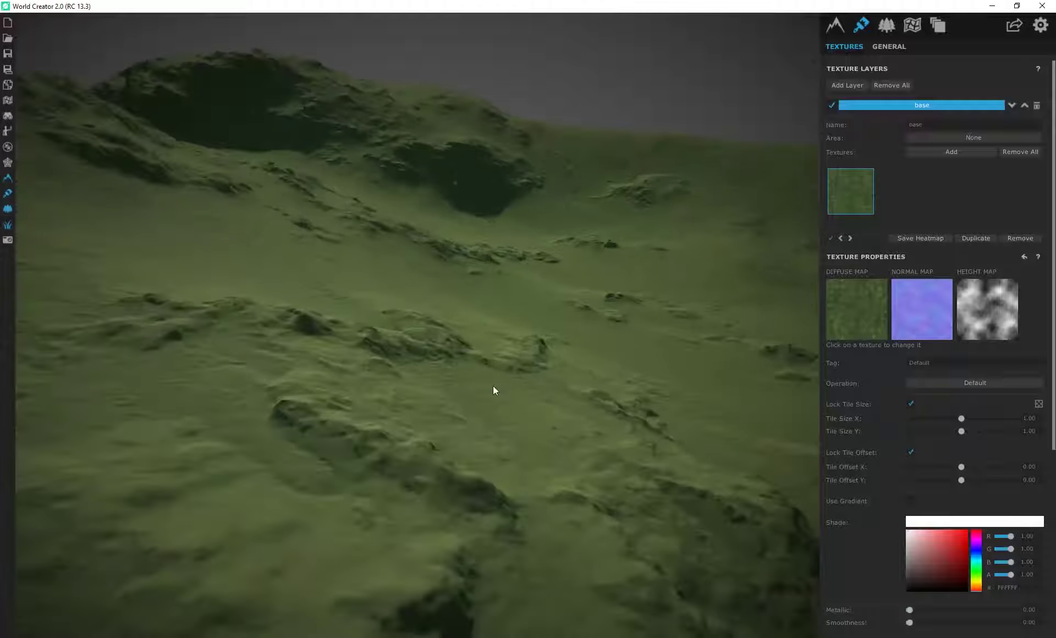
Examine the grass texture on the terrain from afar and close up, checking the repeating tile pattern
scroll(503, 364, down, 6)
right_drag(508, 320, 363, 300)
right_drag(352, 237, 444, 242)
scroll(443, 242, down, 5)
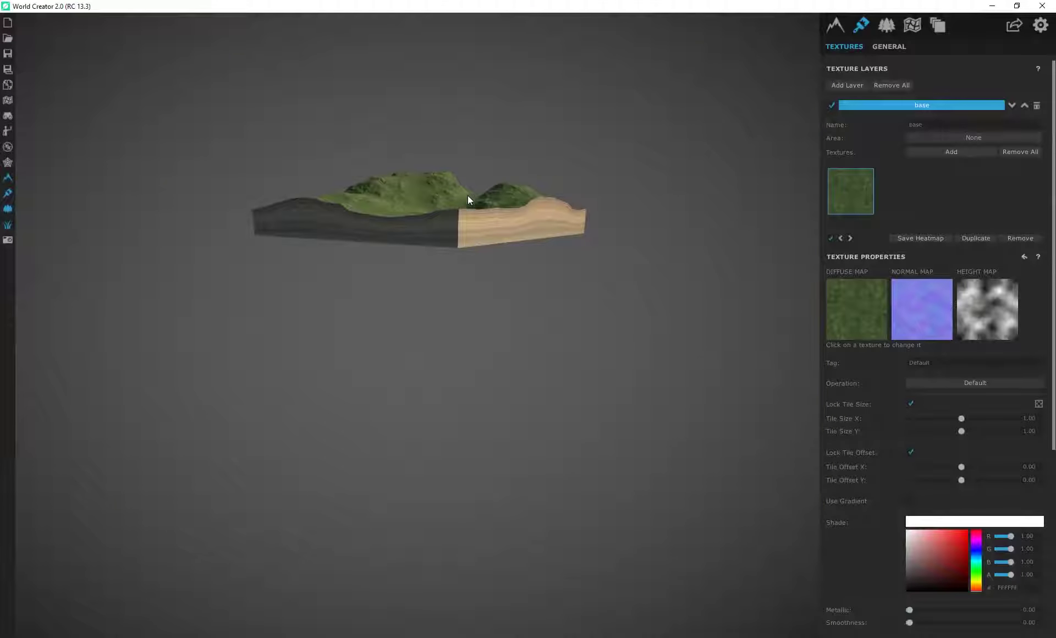
scroll(438, 205, up, 10)
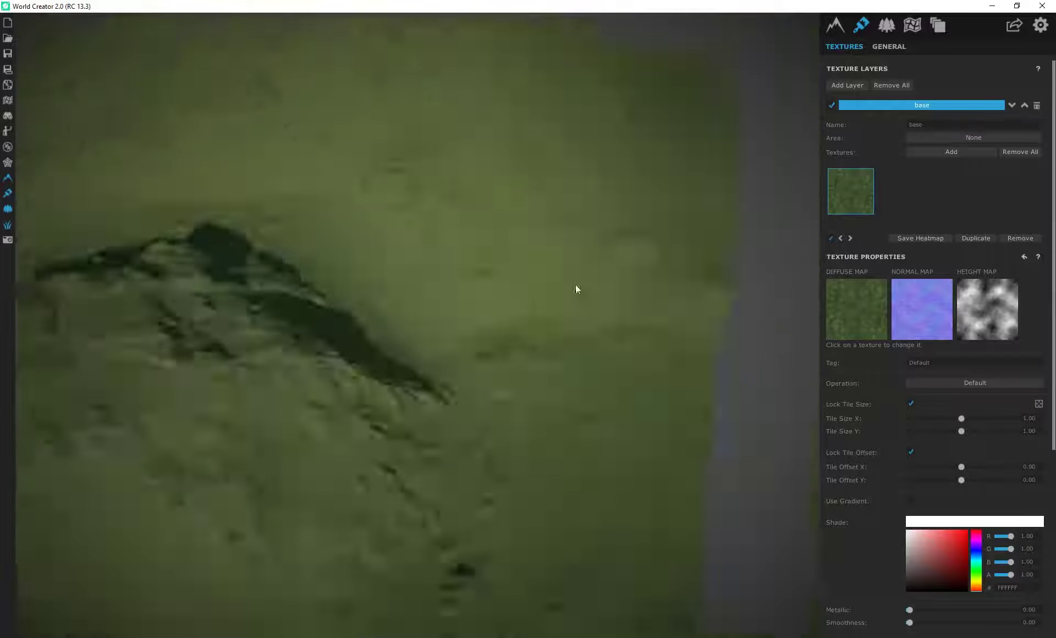
right_drag(577, 289, 440, 531)
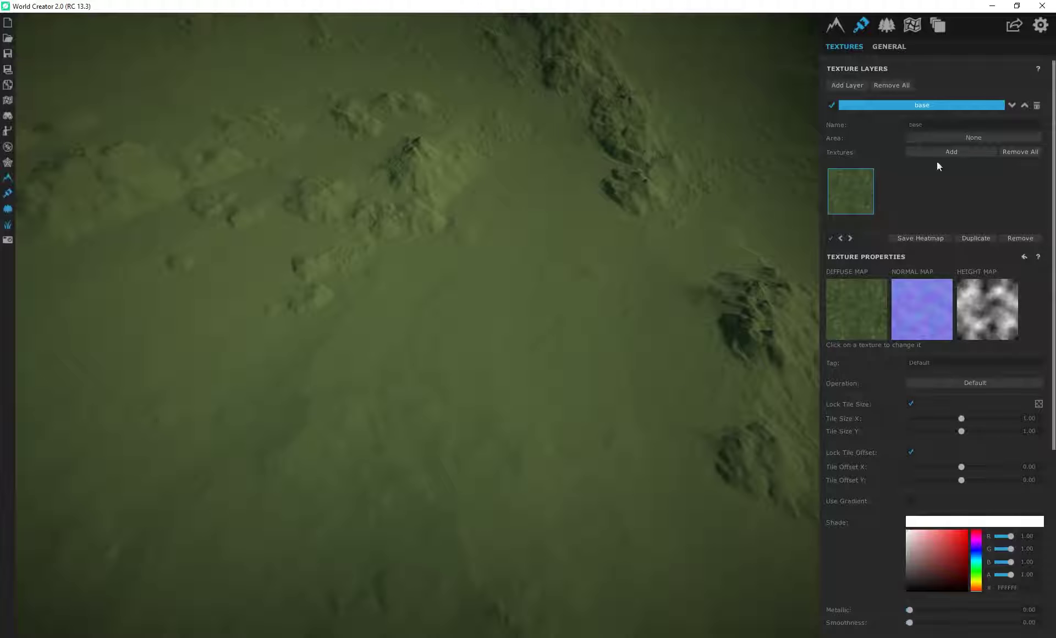
right_drag(472, 341, 556, 276)
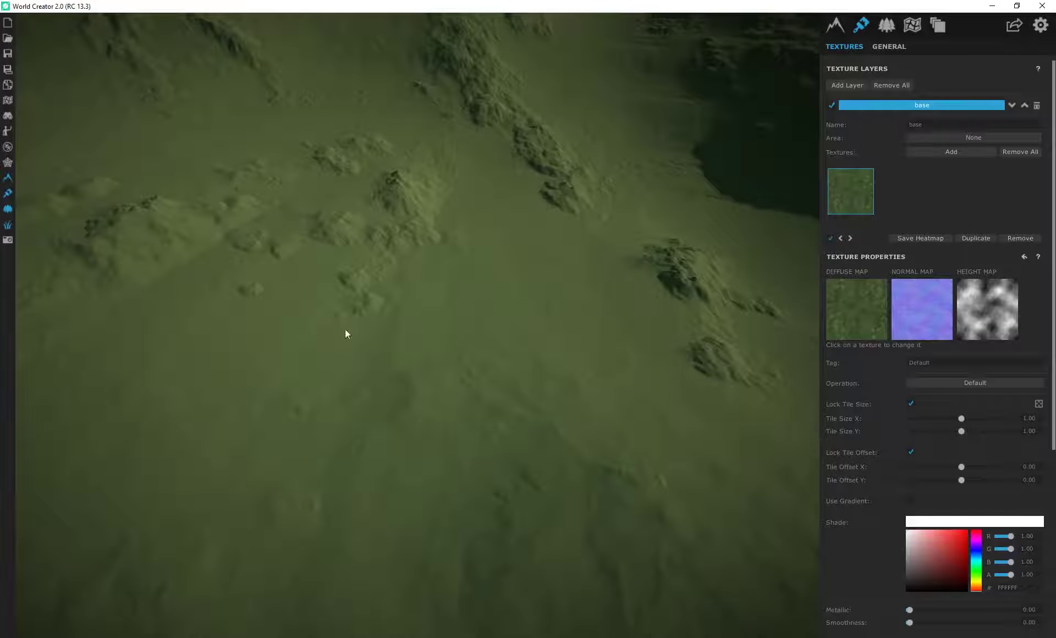
right_drag(345, 329, 444, 448)
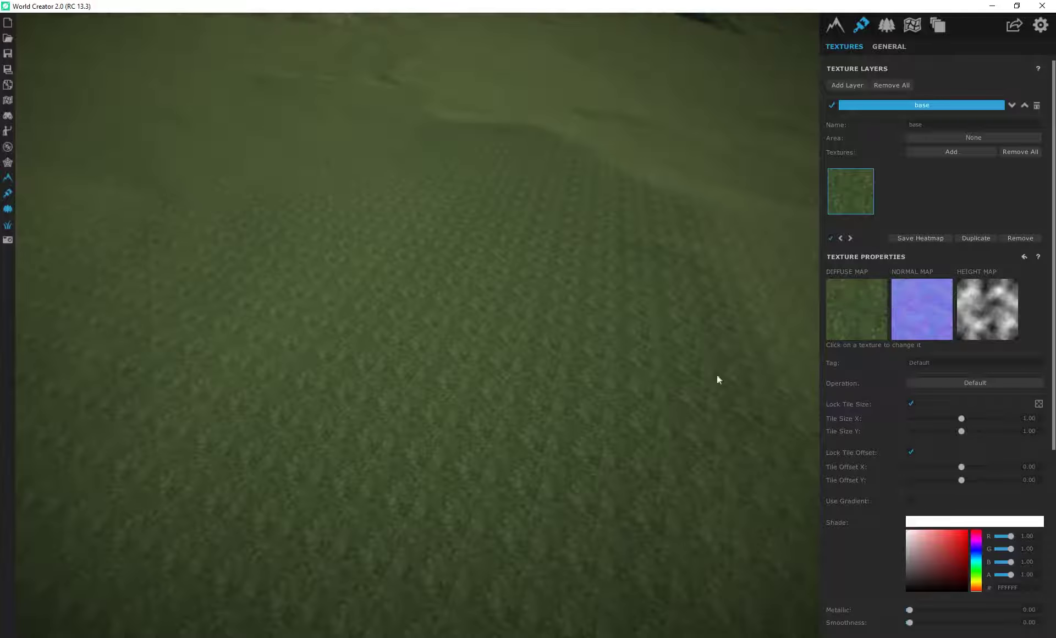
right_drag(387, 340, 417, 508)
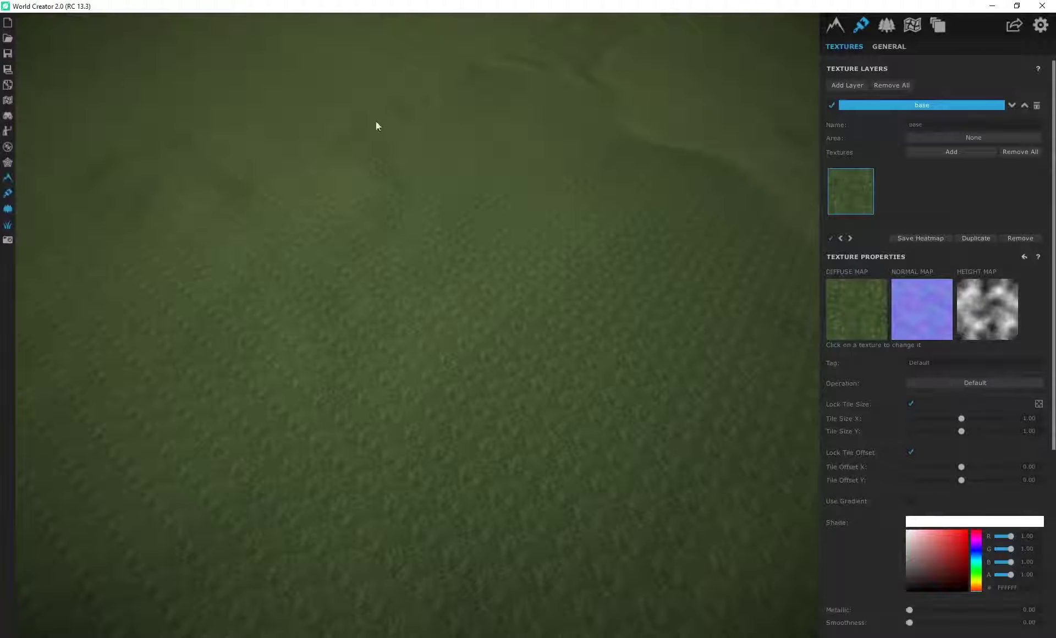
right_drag(413, 315, 479, 334)
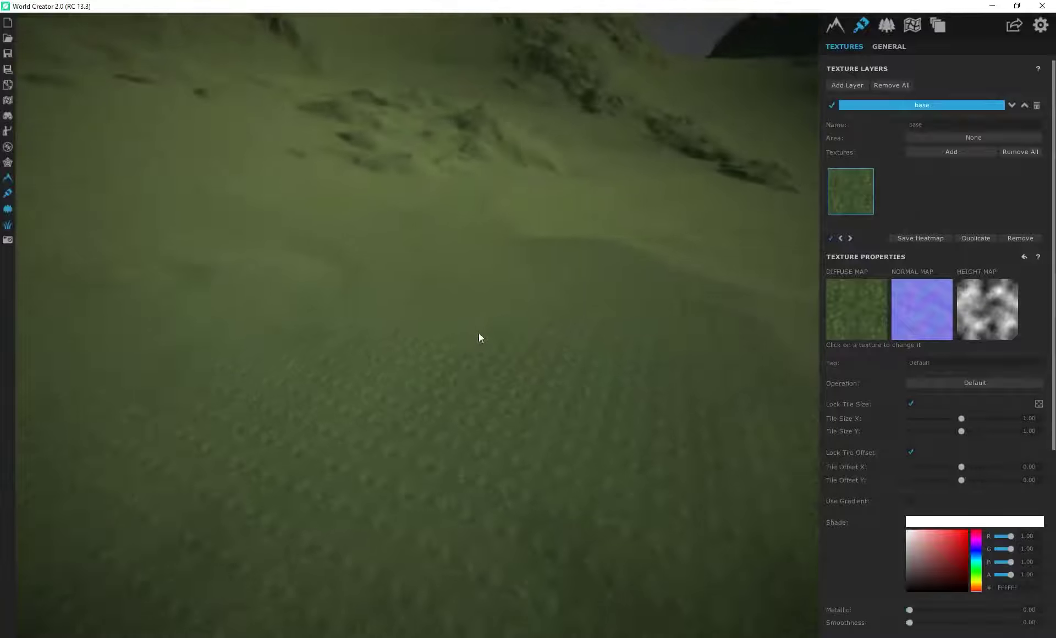
right_drag(471, 384, 820, 185)
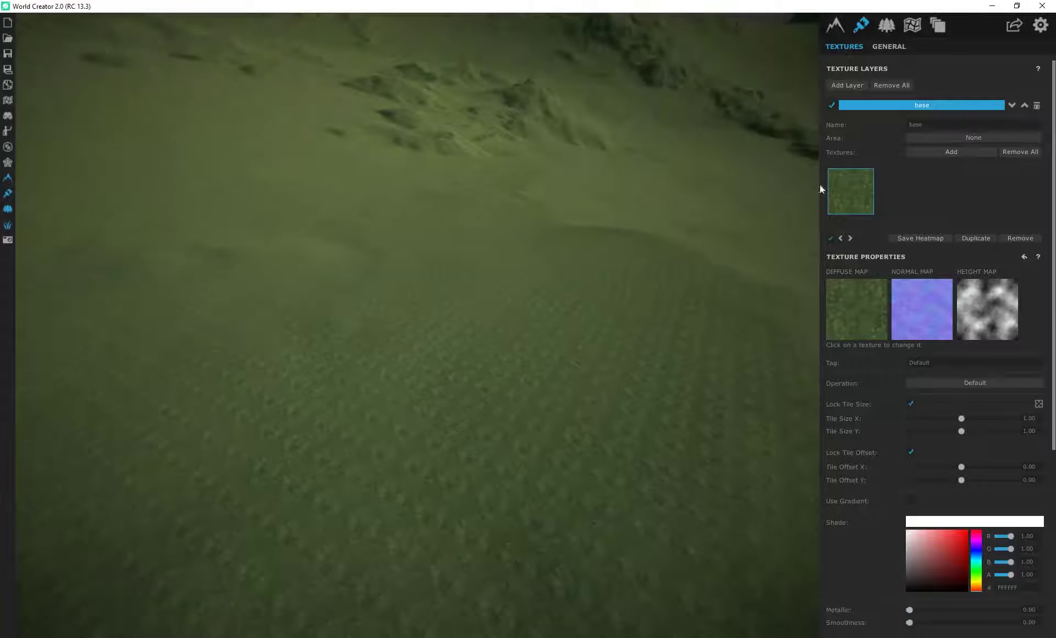
Enable Eliminate Tiling for the terrain textures, comparing the grass surface with the option off and on
click(896, 46)
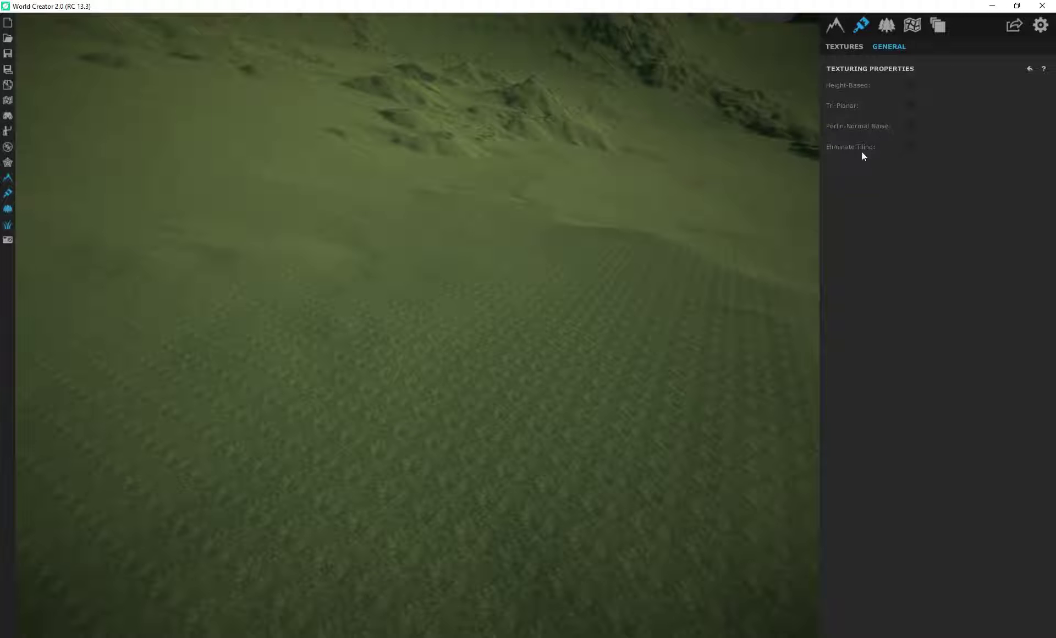
click(912, 147)
right_drag(451, 398, 427, 502)
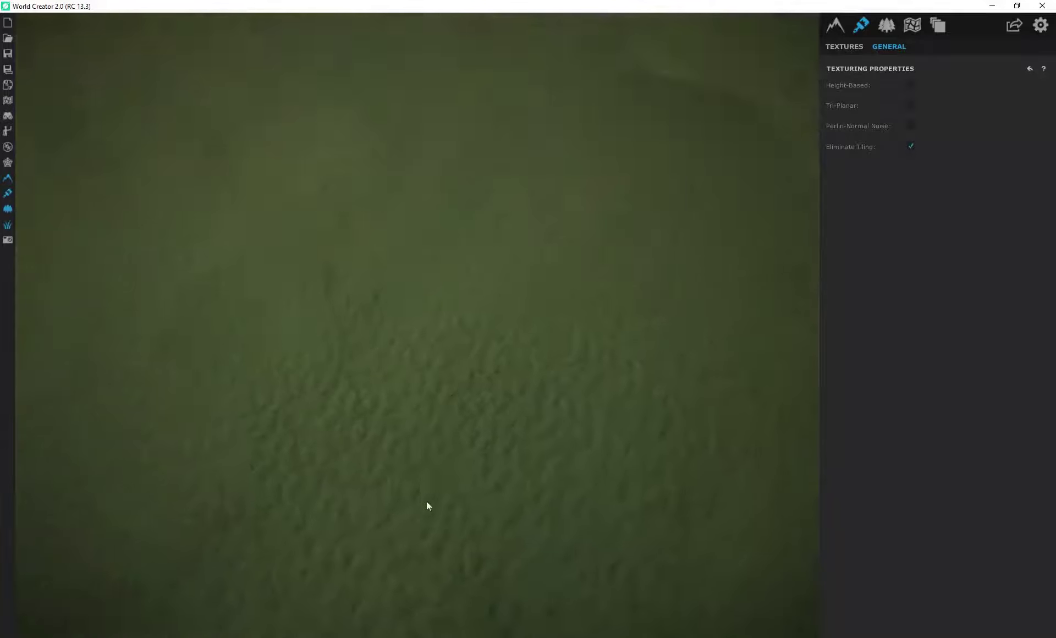
click(911, 146)
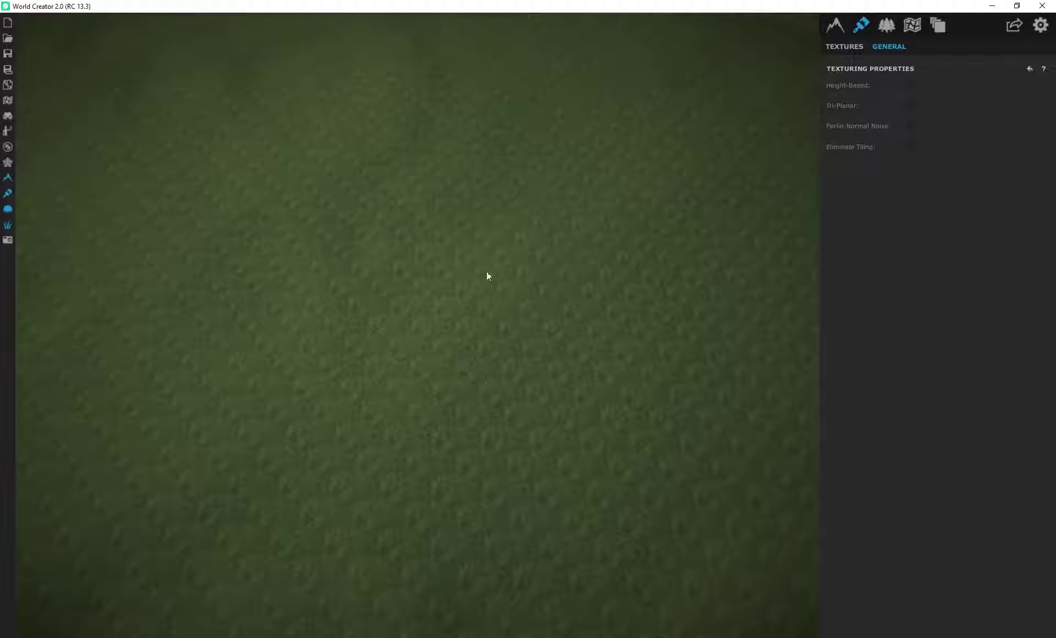
right_drag(440, 437, 451, 384)
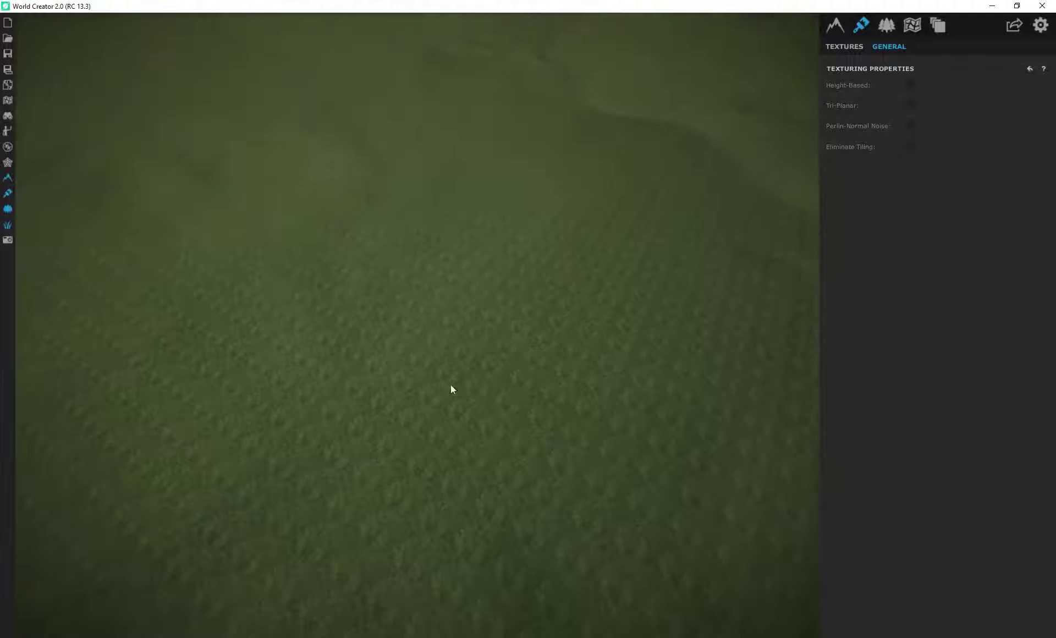
click(910, 148)
right_drag(483, 344, 493, 380)
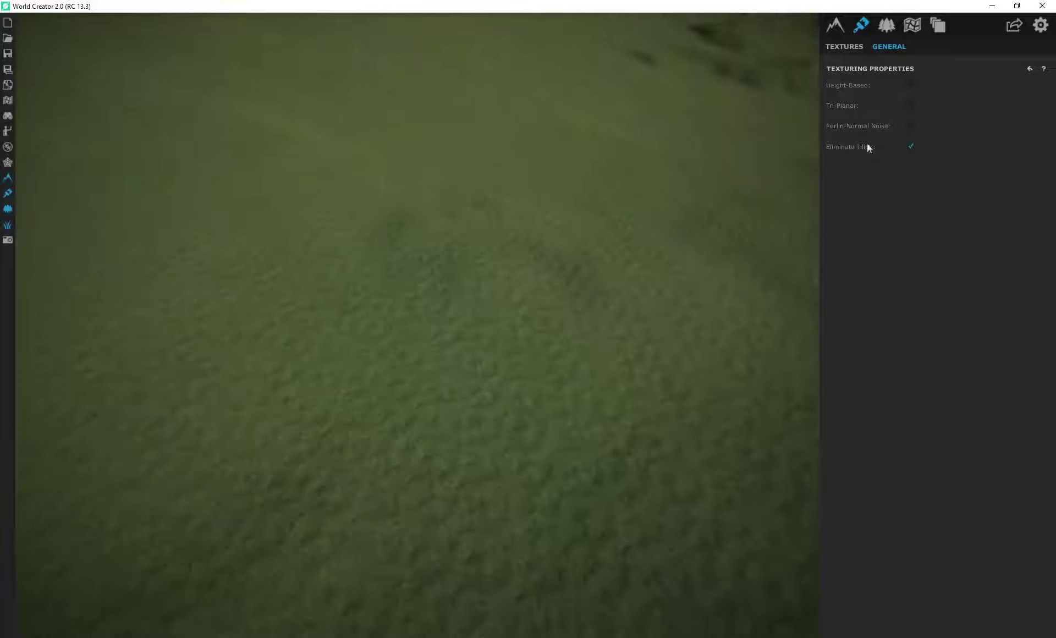
Try Perlin-Normal Noise on the terrain textures with a world size of about 218, and disable it again
click(912, 126)
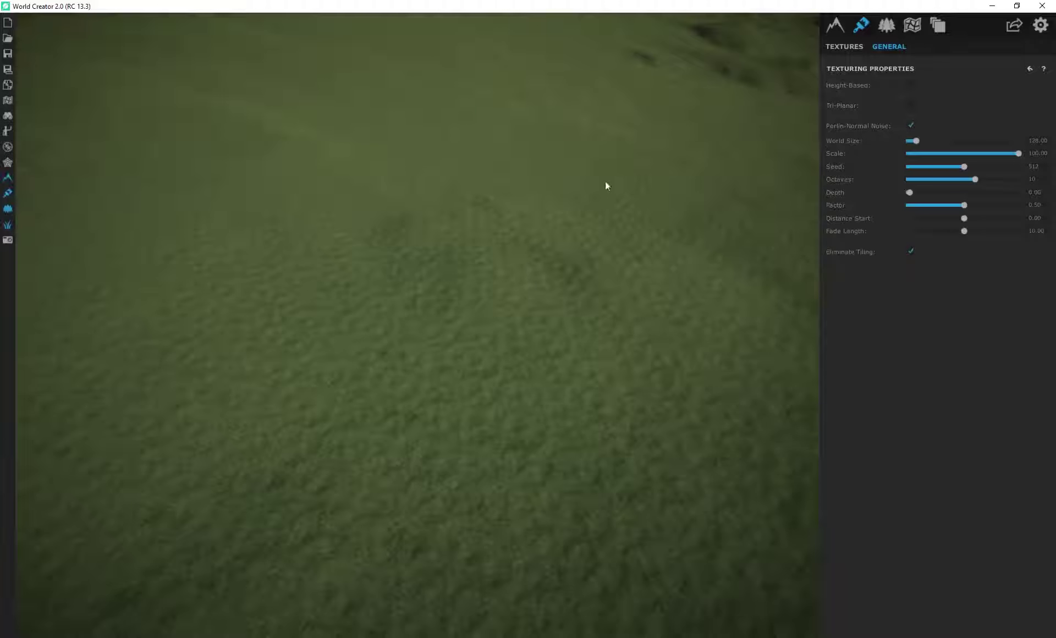
mouse_move(916, 141)
mouse_down()
mouse_move(961, 141)
mouse_move(910, 136)
mouse_move(931, 138)
mouse_move(922, 132)
mouse_up()
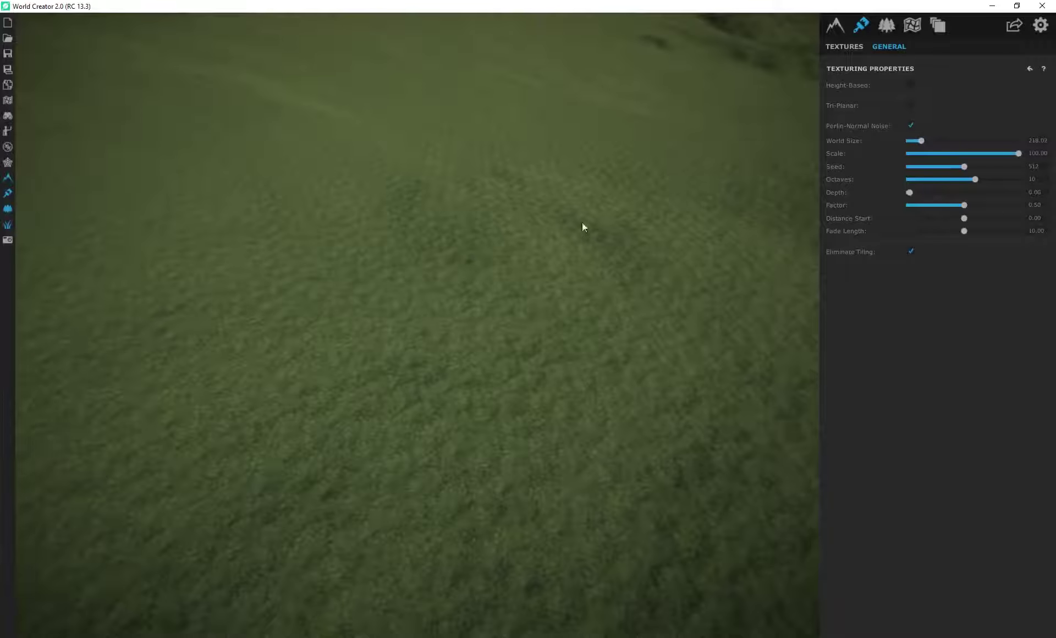
right_drag(582, 225, 632, 237)
right_drag(530, 267, 484, 280)
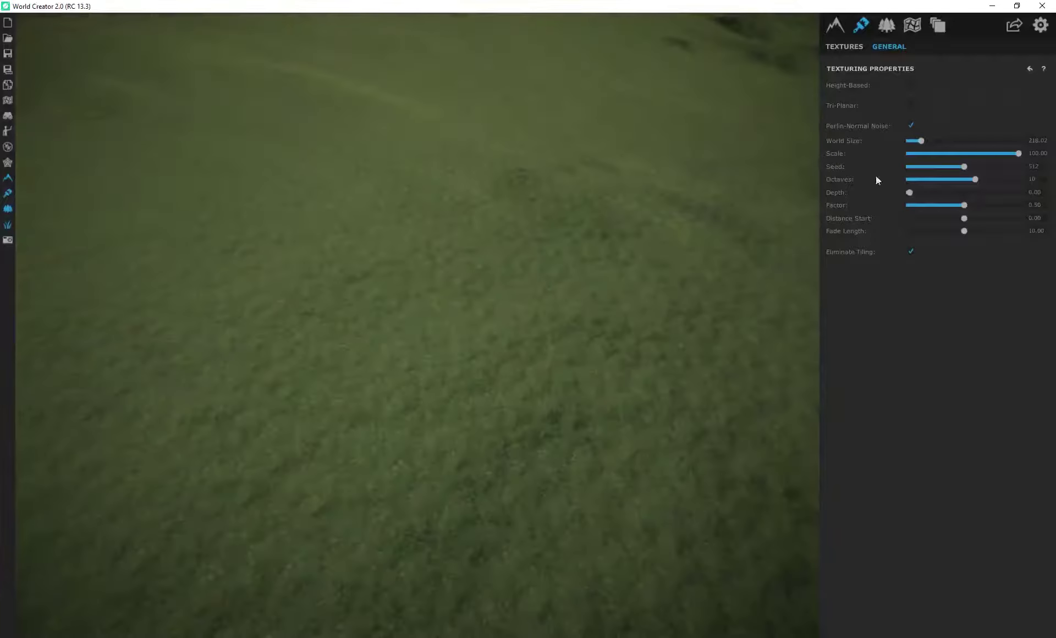
click(912, 126)
Try Tri-Planar texturing on the terrain with a factor of about 0.6, and disable it again
click(912, 106)
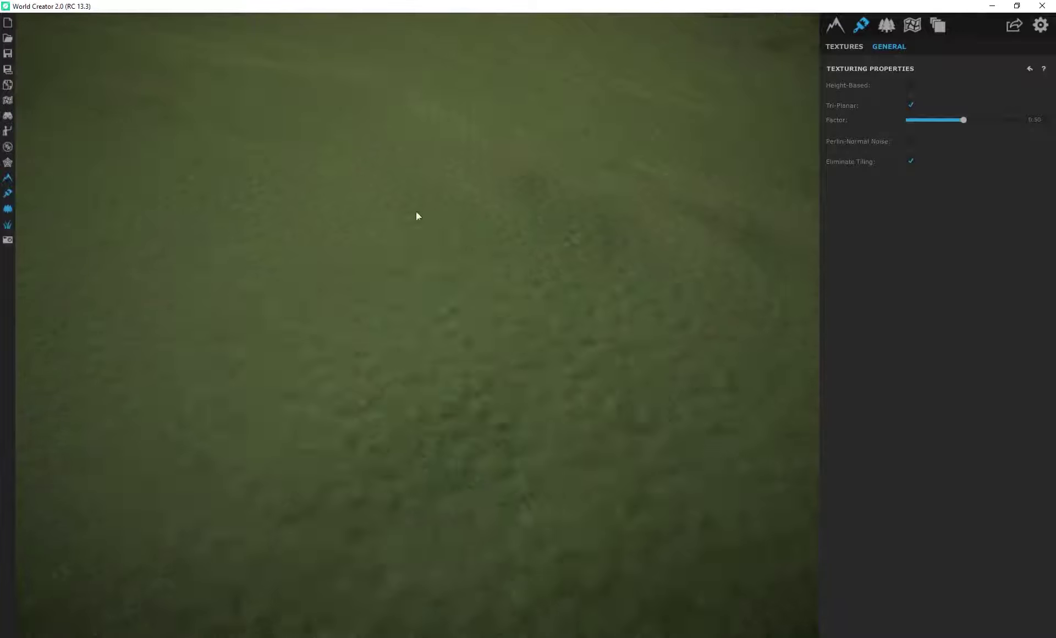
mouse_move(295, 214)
right_down()
mouse_move(502, 318)
mouse_move(431, 351)
mouse_move(401, 283)
mouse_move(420, 288)
mouse_move(483, 258)
right_up()
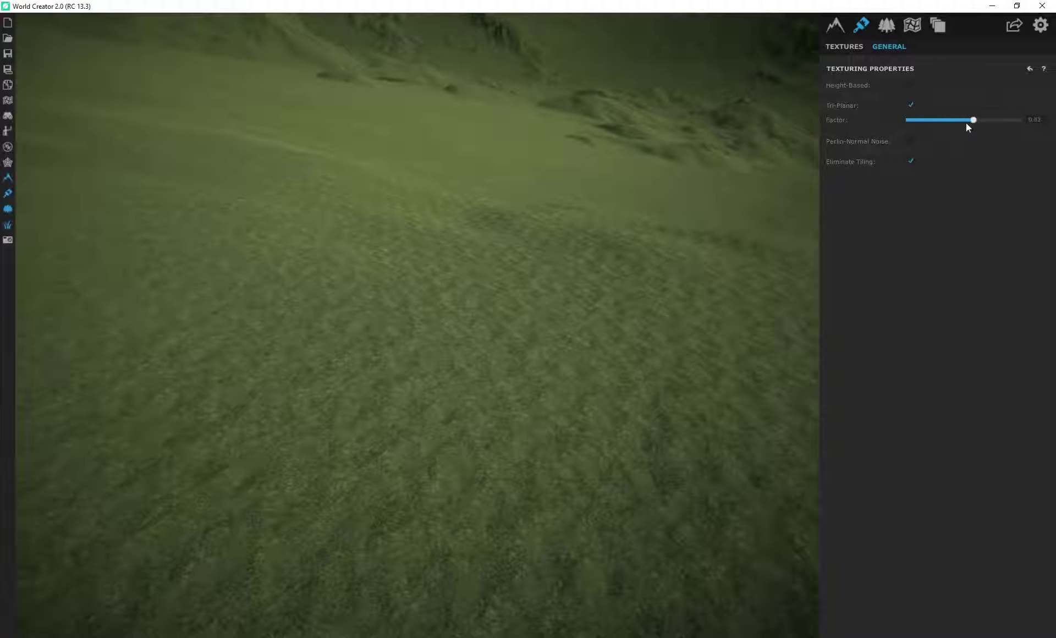
click(911, 105)
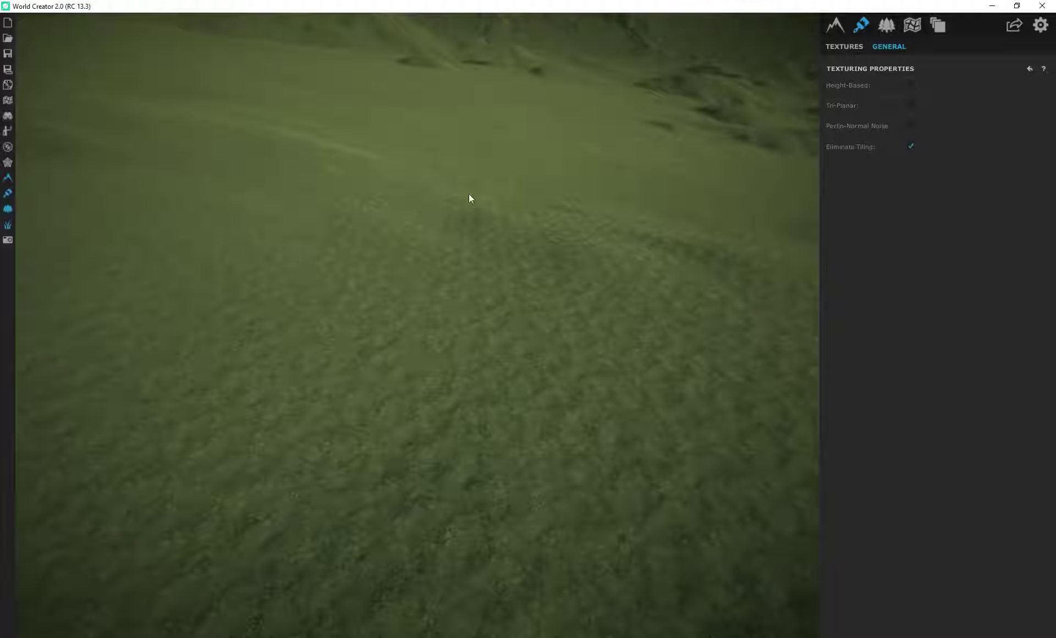
right_drag(469, 194, 434, 277)
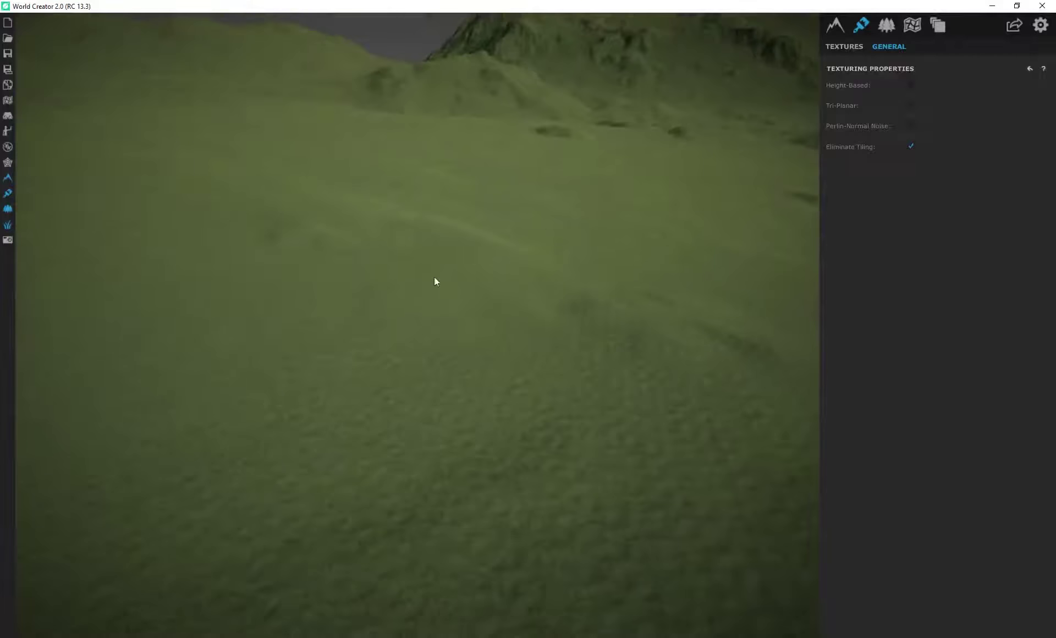
Try the Multiply and Add operations on the base layer's grass texture and return the operation to Default
click(846, 52)
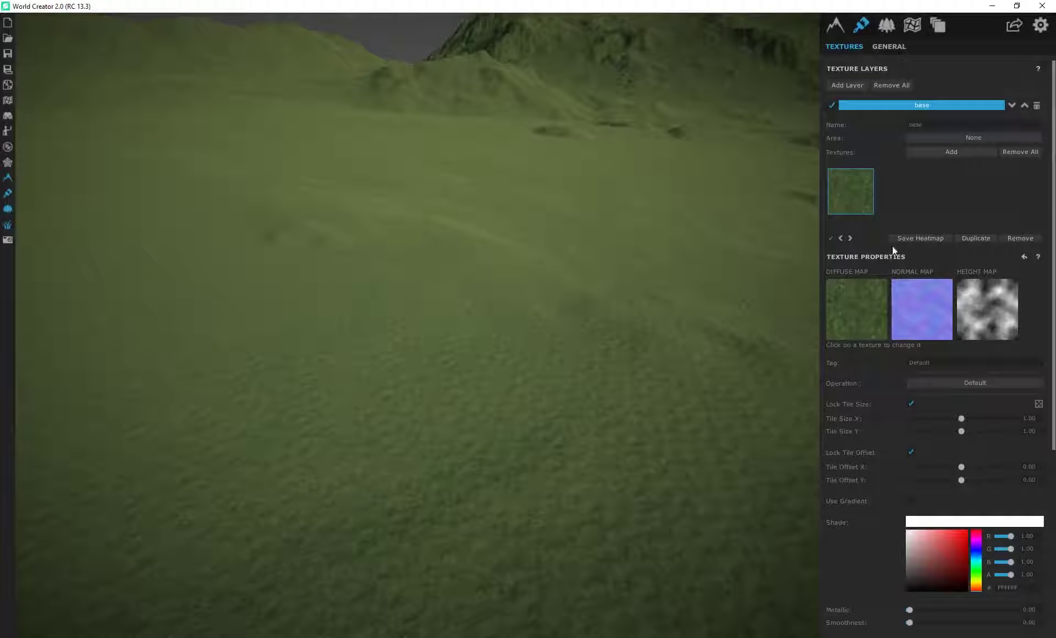
click(960, 384)
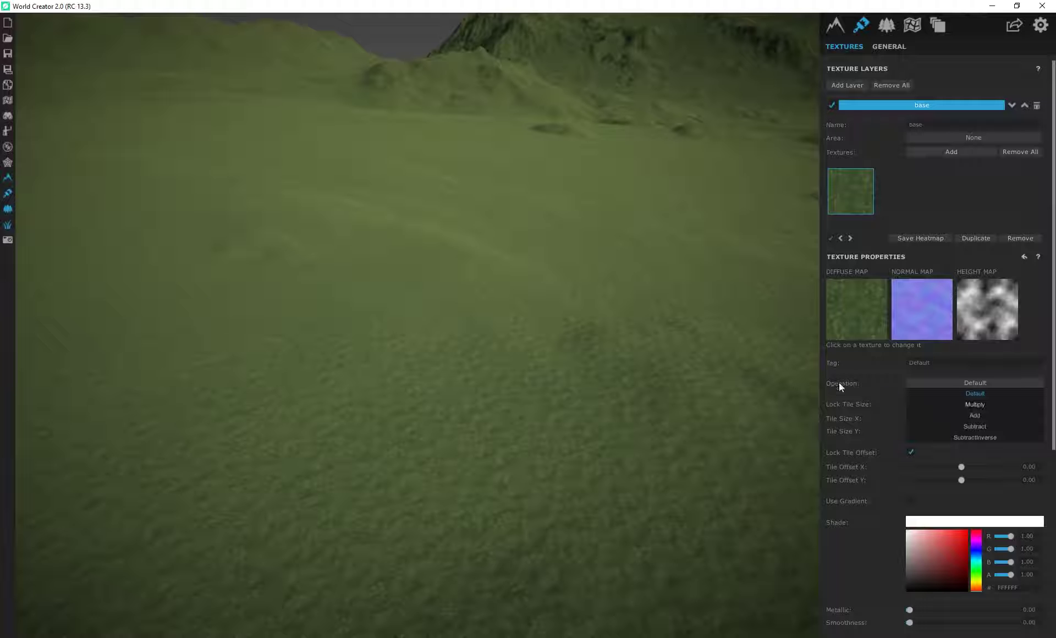
click(973, 405)
click(974, 415)
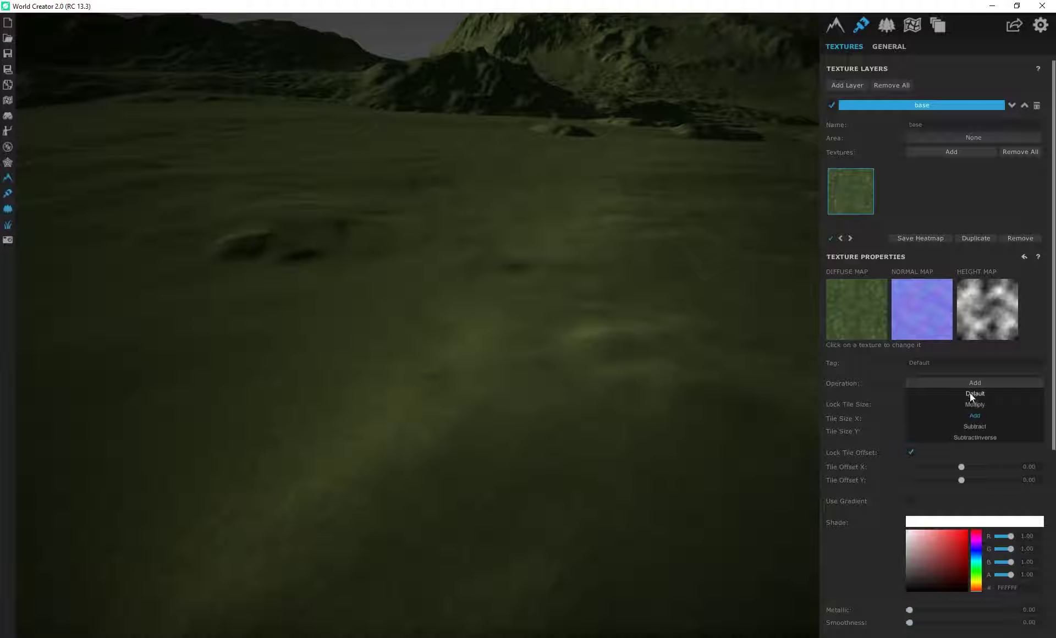
click(970, 393)
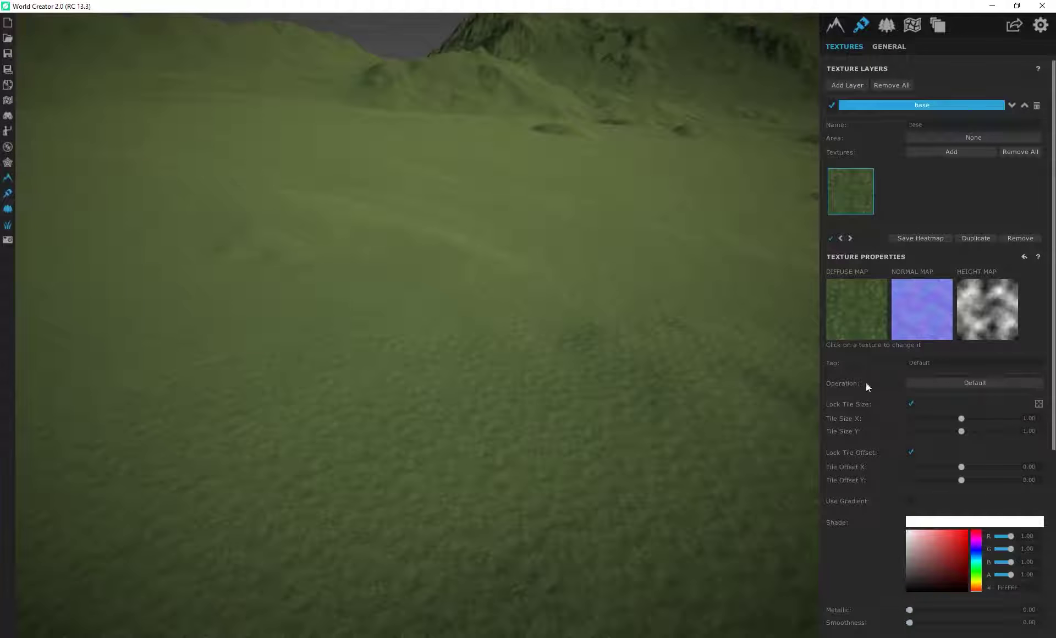
drag(421, 248, 595, 311)
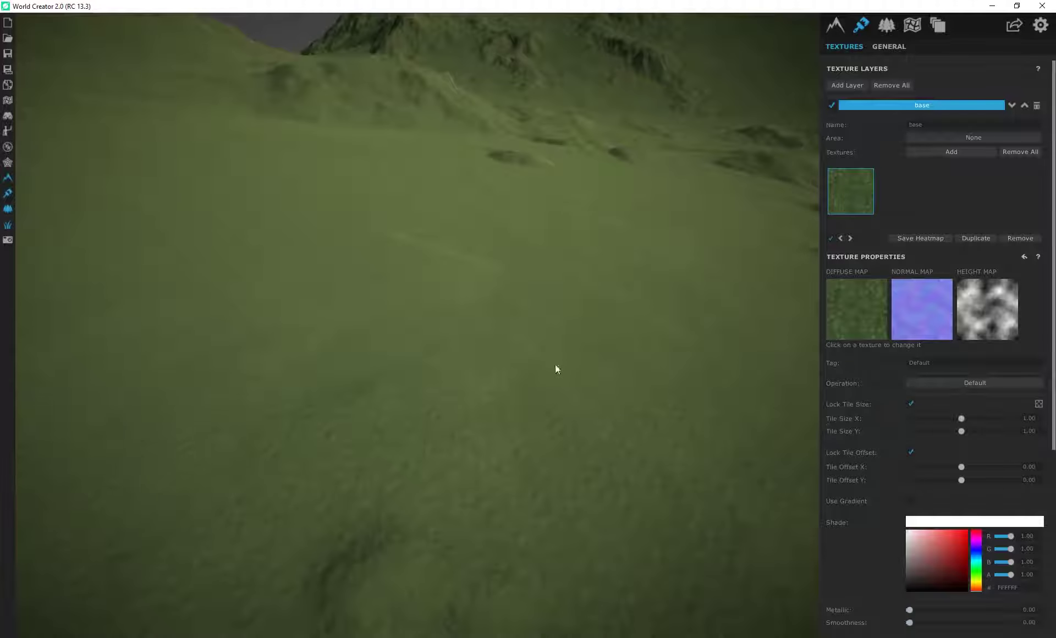
drag(557, 368, 354, 398)
drag(482, 342, 404, 412)
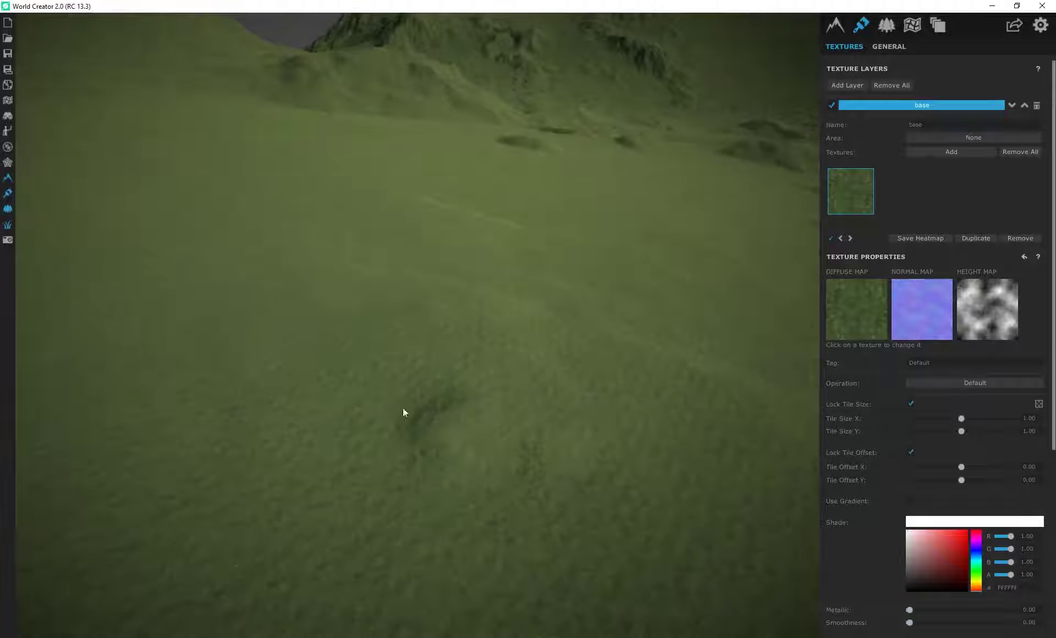
Try a locked tile size of about 9.95 on the grass texture and inspect the ground surface up close
drag(365, 474, 739, 453)
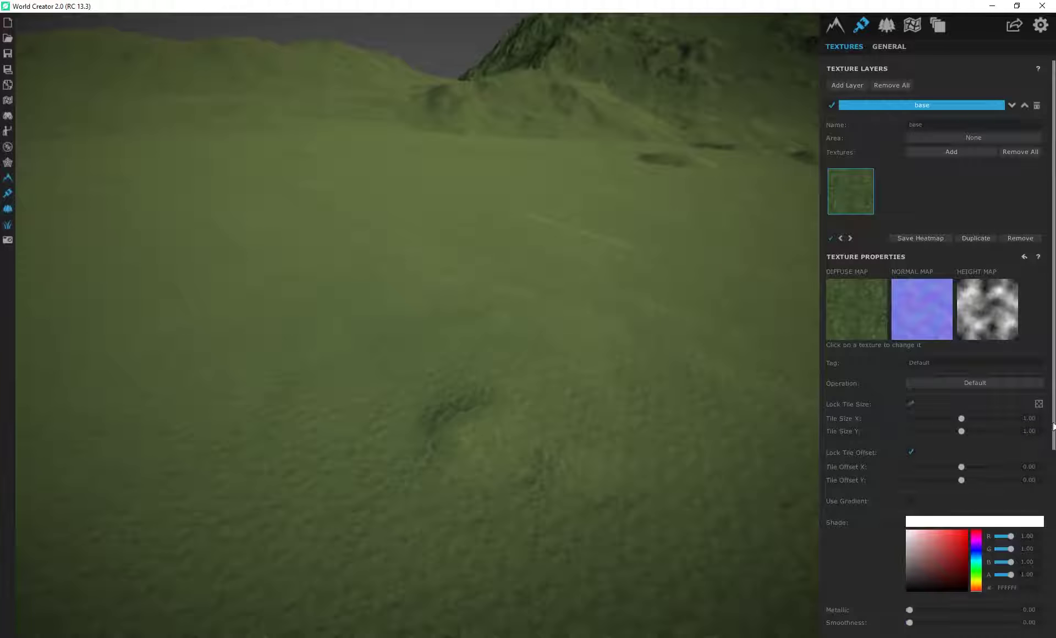
drag(962, 418, 1047, 422)
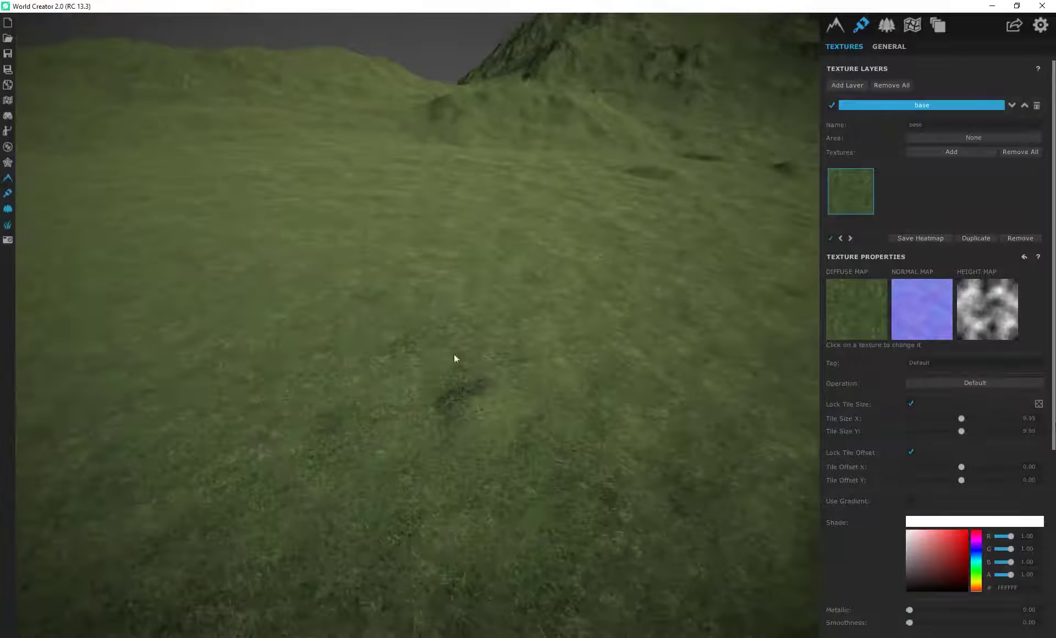
right_drag(454, 354, 403, 471)
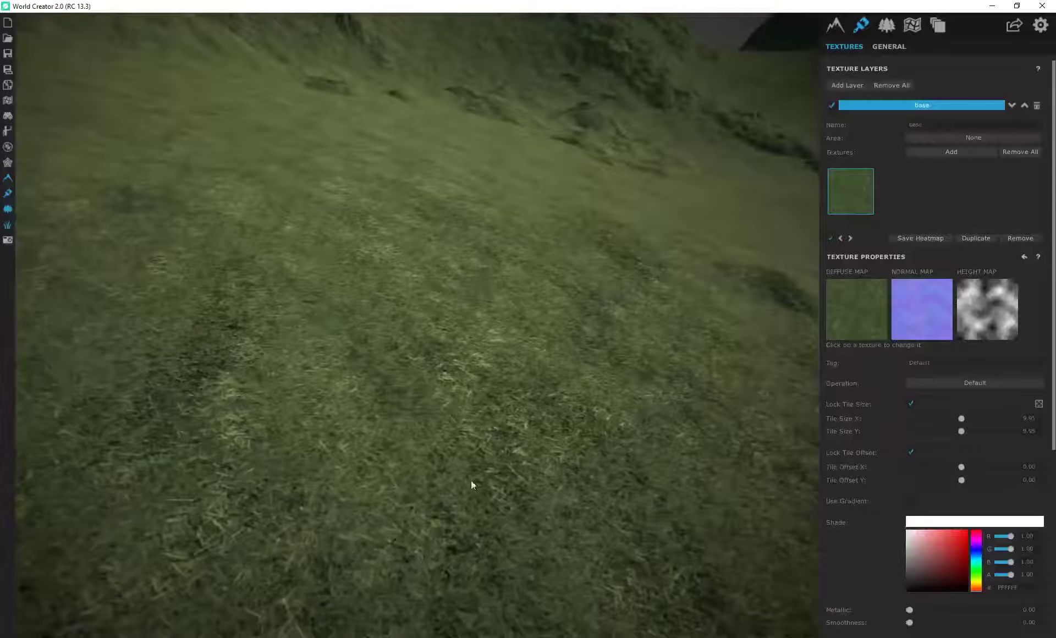
right_drag(471, 484, 394, 330)
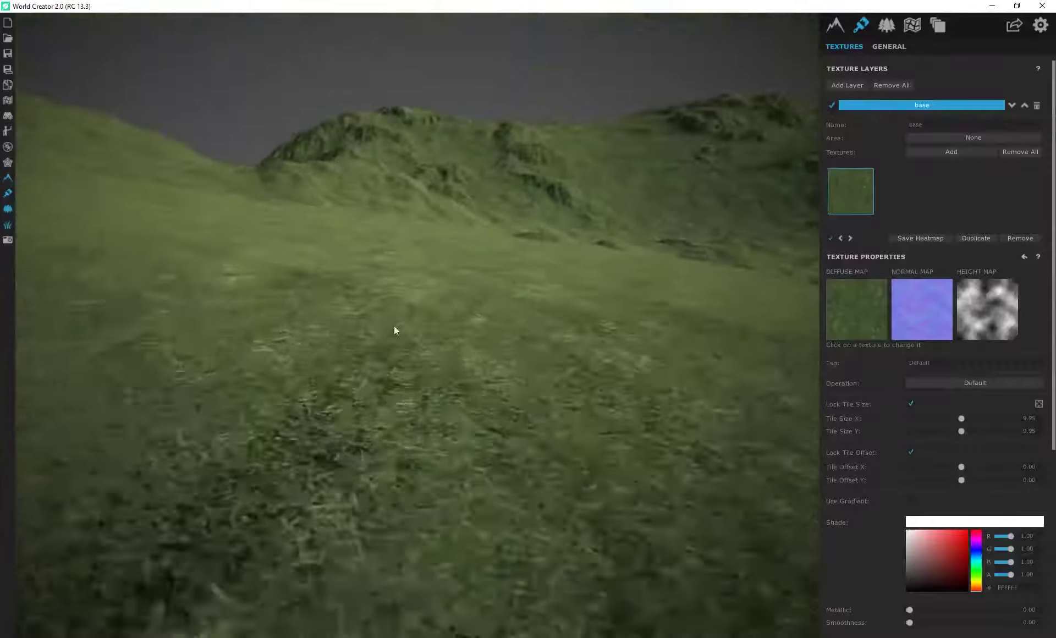
Unlock the grass texture's tile size and try about 16.70 in X and 10.01 in Y, inspecting the stretched grass
drag(963, 421, 1024, 425)
click(910, 404)
right_drag(473, 388, 326, 305)
right_drag(431, 369, 427, 345)
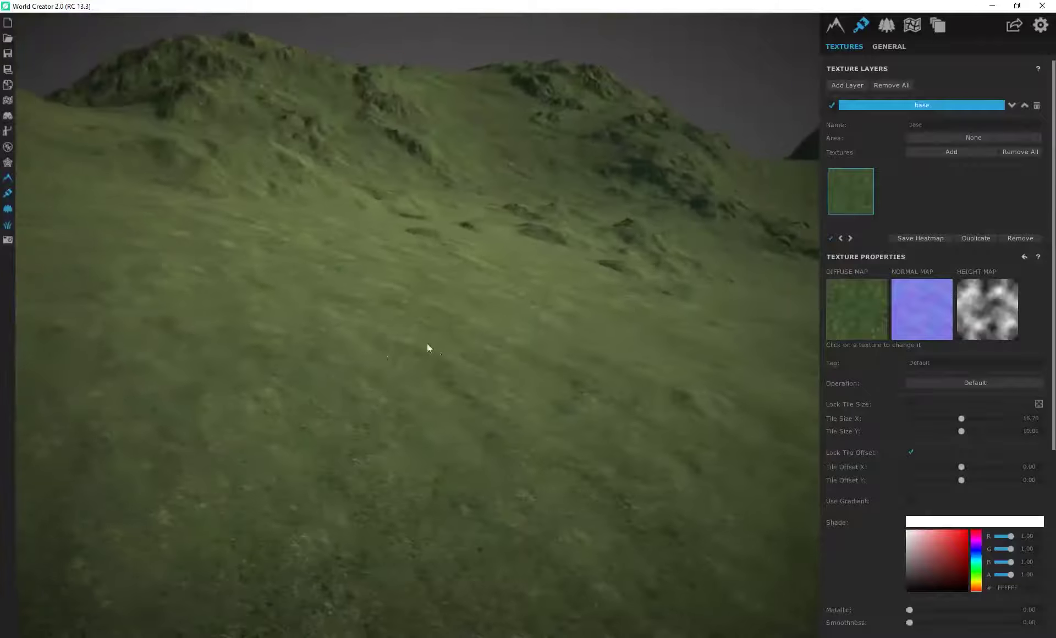
key(w)
right_drag(675, 434, 277, 422)
drag(278, 427, 306, 488)
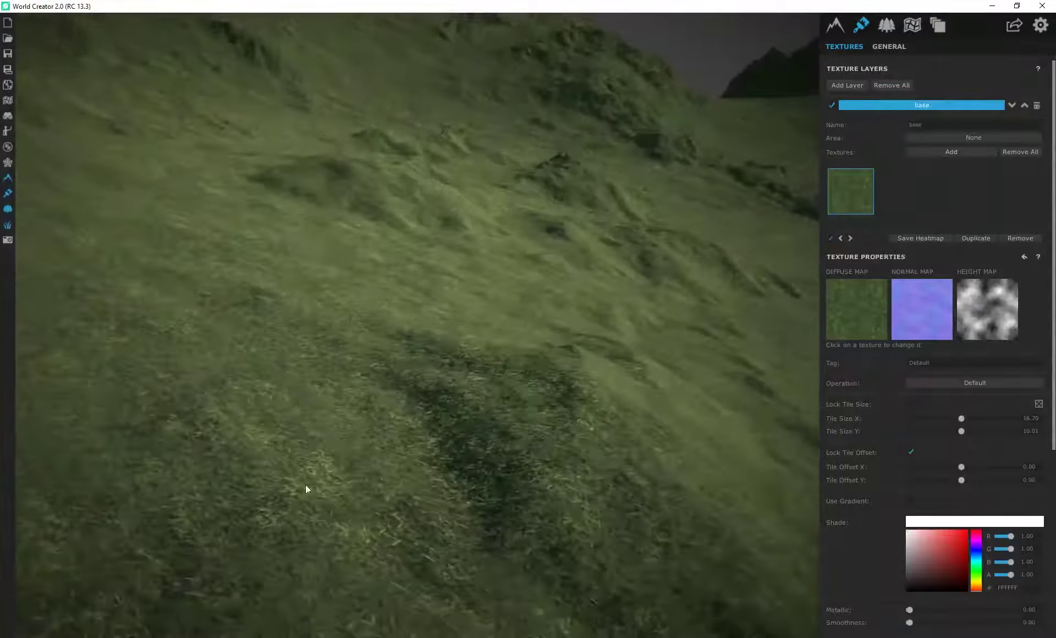
key(s)
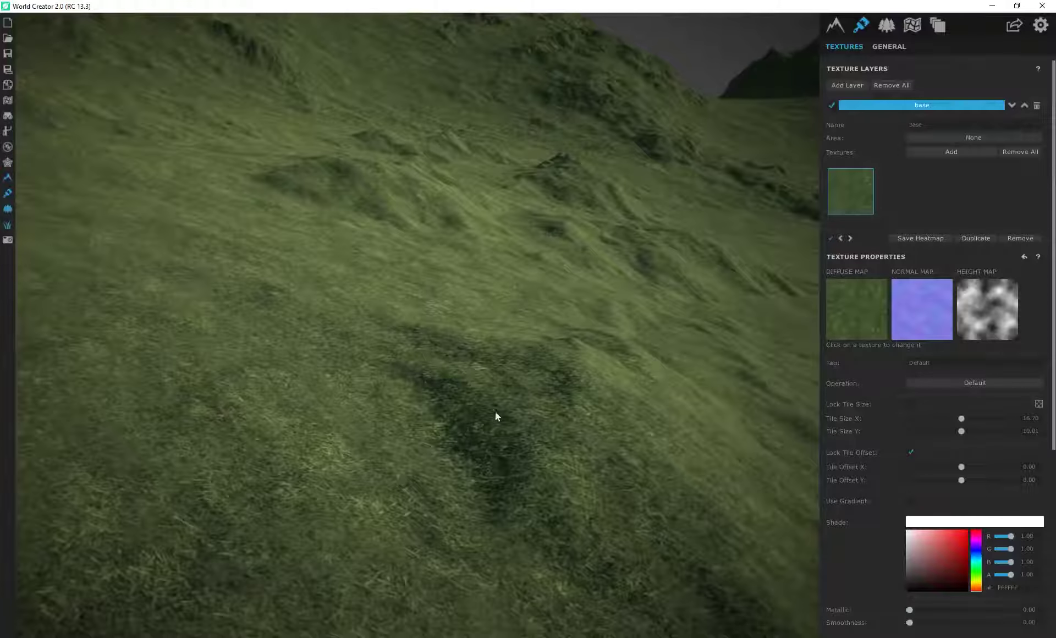
drag(437, 478, 369, 464)
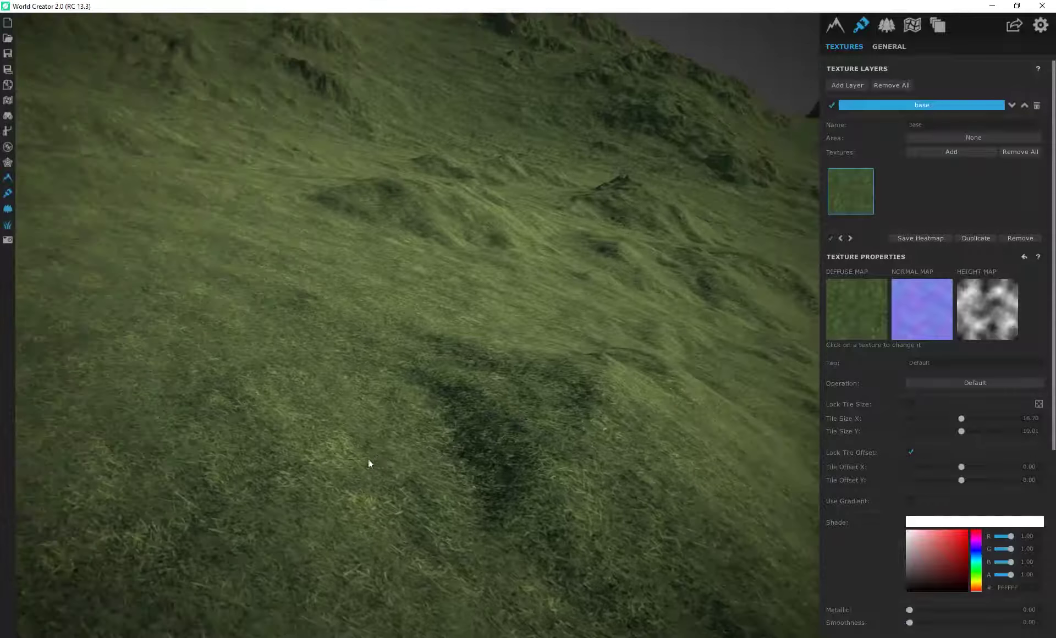
Unlock the grass texture's tile offset and shift it to about -1.58 in X and 4.74 in Y
drag(959, 469, 965, 468)
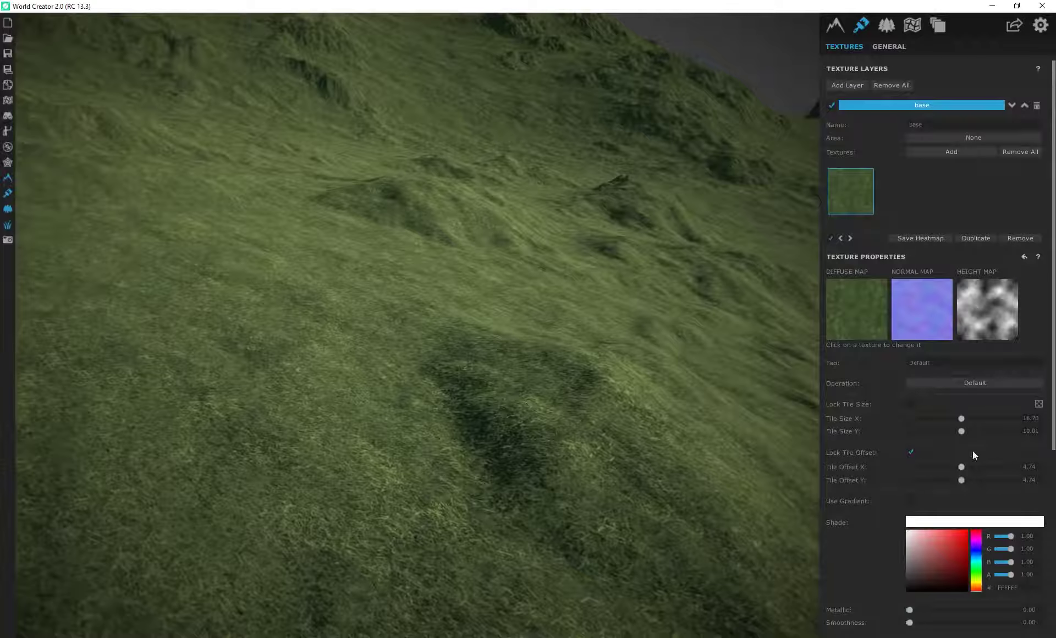
drag(288, 358, 330, 361)
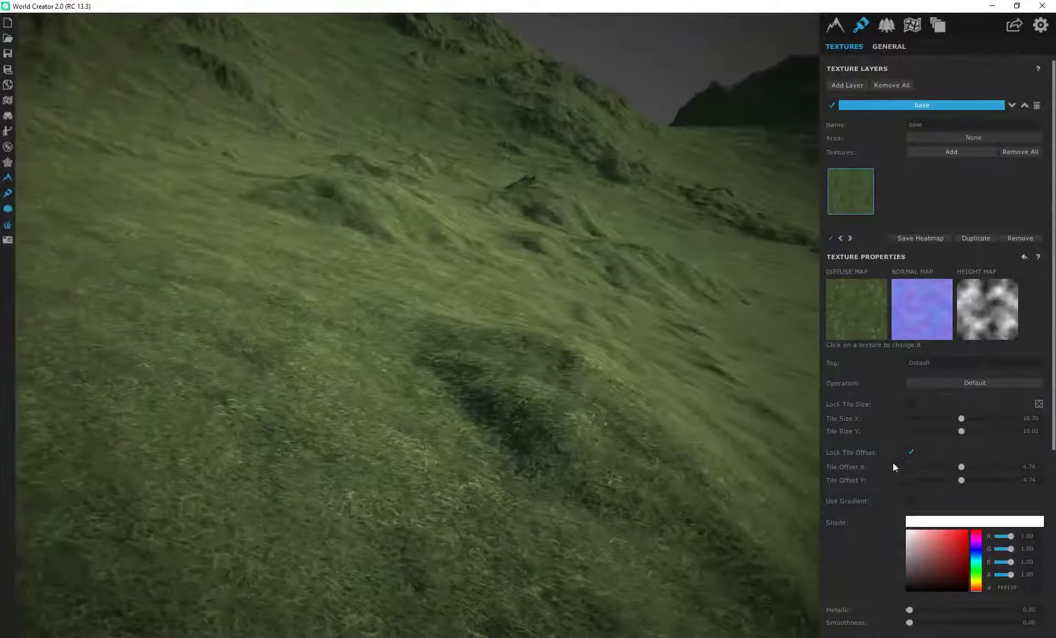
click(911, 452)
drag(961, 467, 995, 477)
right_drag(732, 435, 504, 384)
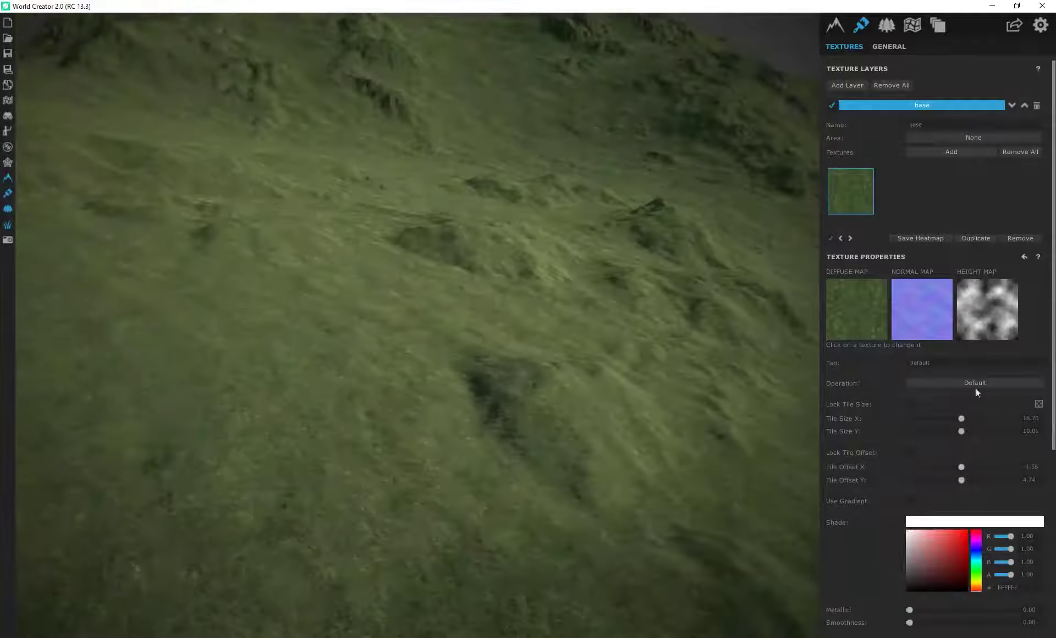
Try fitting the grass texture's tile size to the whole terrain at 2048, and restore the previous tile size
click(1039, 404)
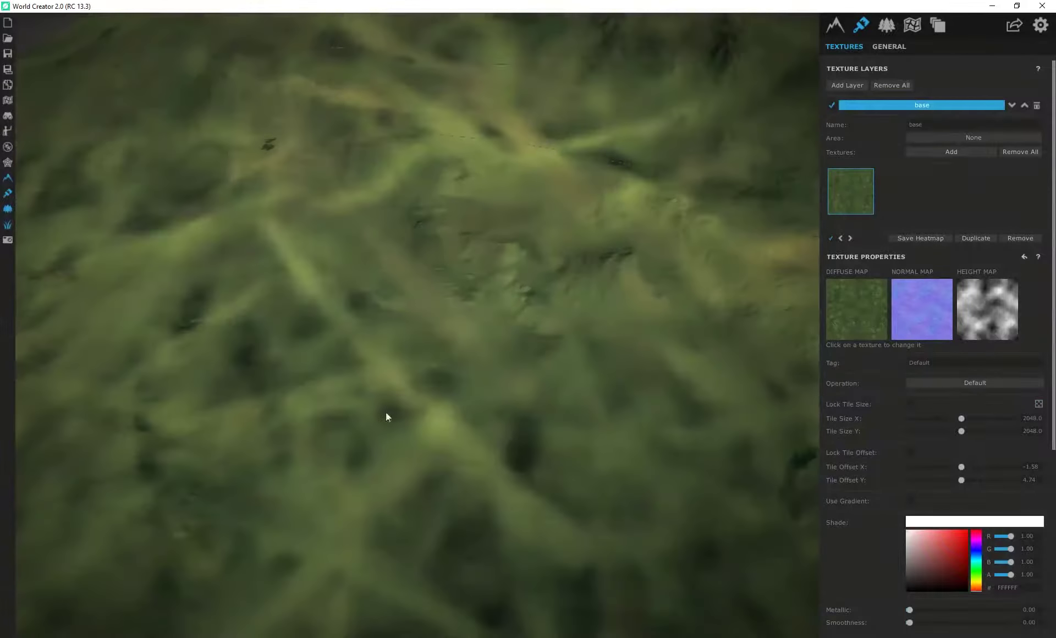
right_drag(386, 413, 341, 300)
drag(341, 303, 502, 426)
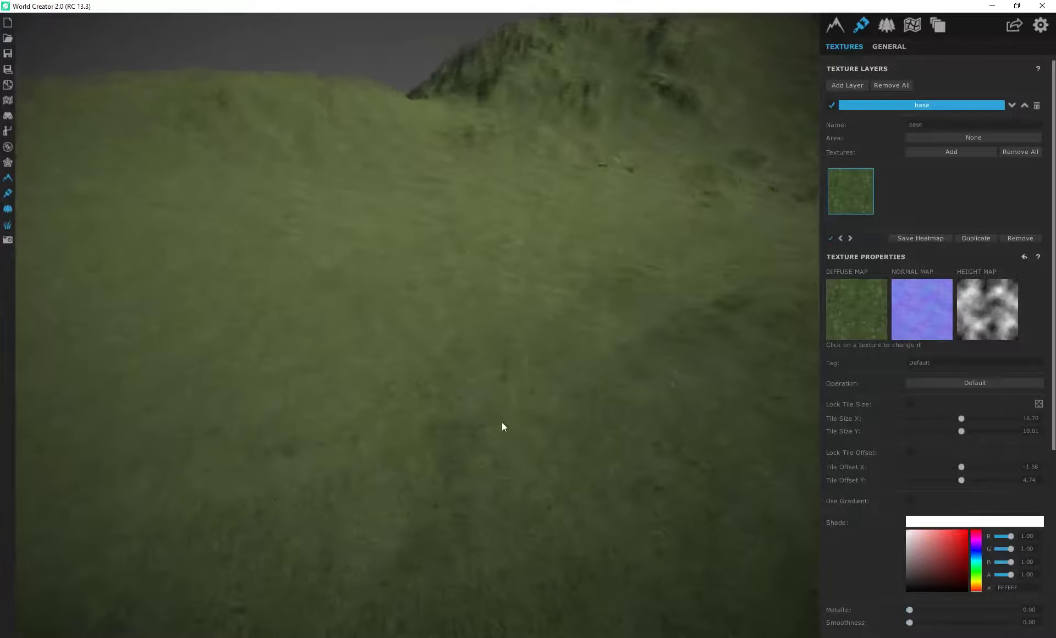
Lock the grass texture's tile size again and raise it to about 27.86 in both directions
click(911, 405)
drag(961, 419, 1012, 420)
right_drag(381, 277, 677, 342)
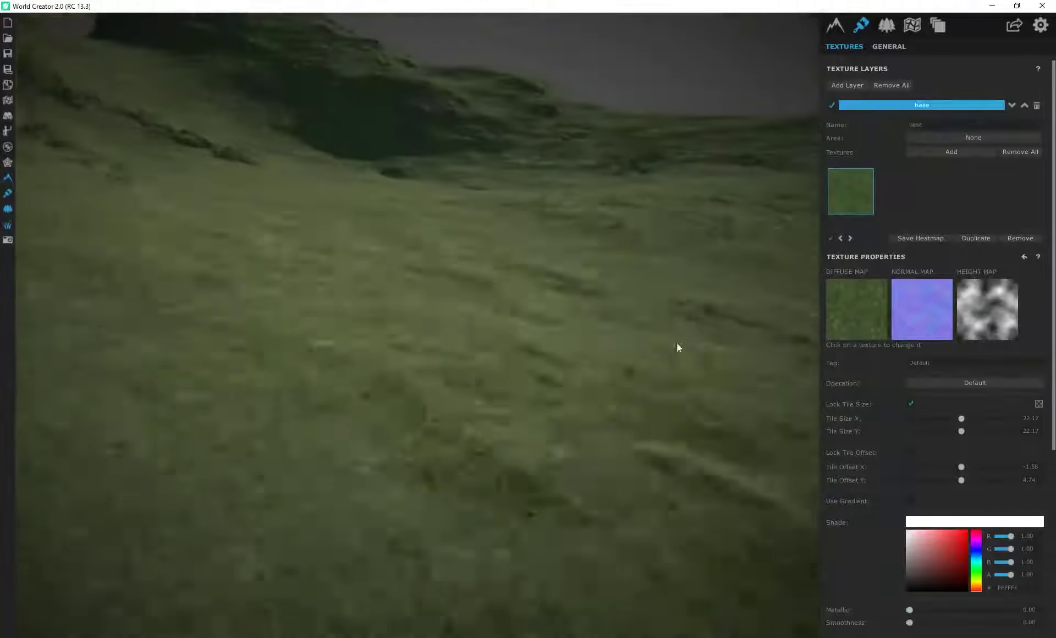
drag(962, 419, 1013, 421)
right_drag(363, 284, 530, 342)
drag(532, 345, 499, 336)
Examine how the retiled grass texture covers the mountain slopes from several viewpoints
scroll(860, 487, down, 2)
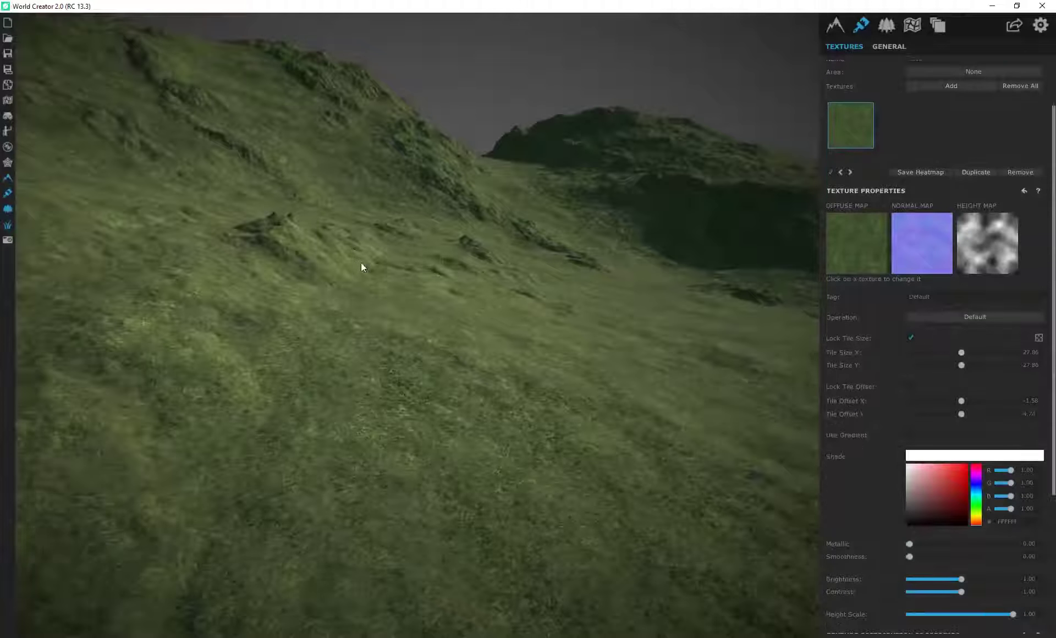
drag(361, 267, 348, 342)
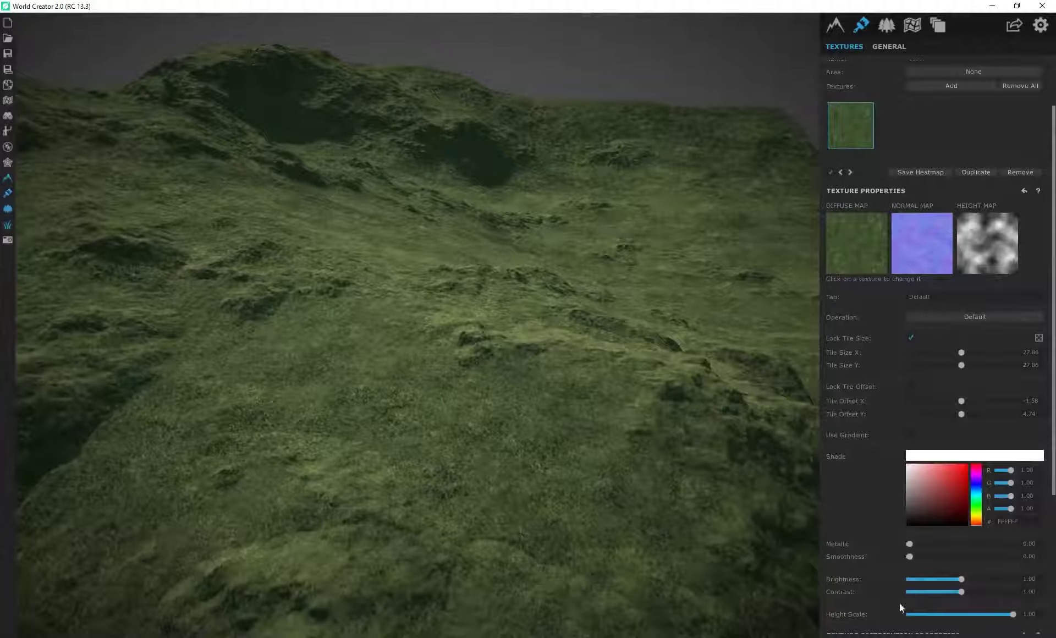
drag(434, 271, 556, 280)
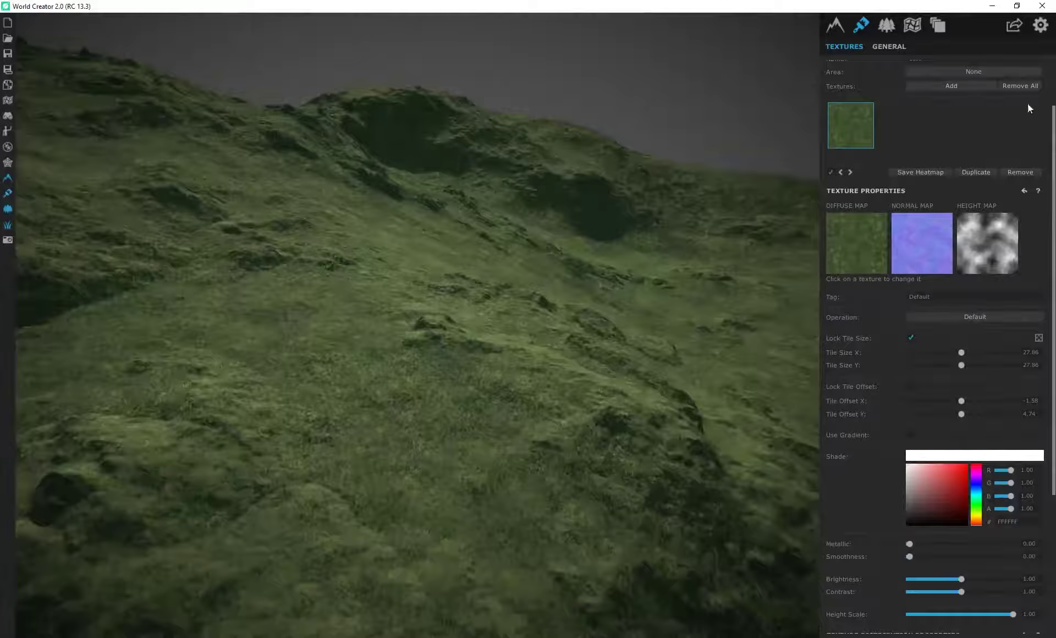
scroll(1018, 110, up, 1)
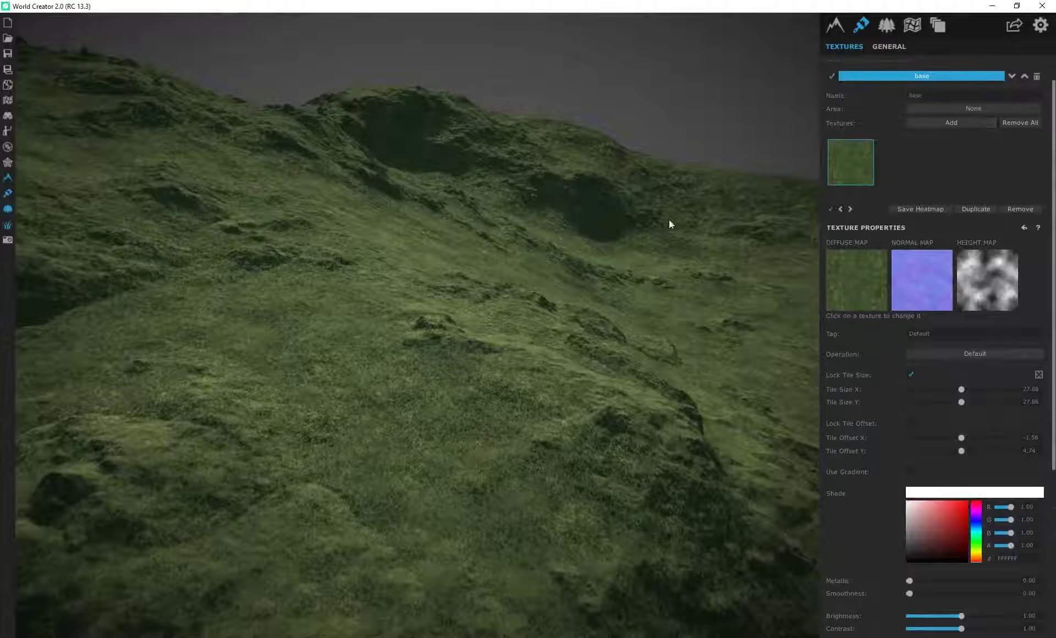
drag(669, 220, 610, 239)
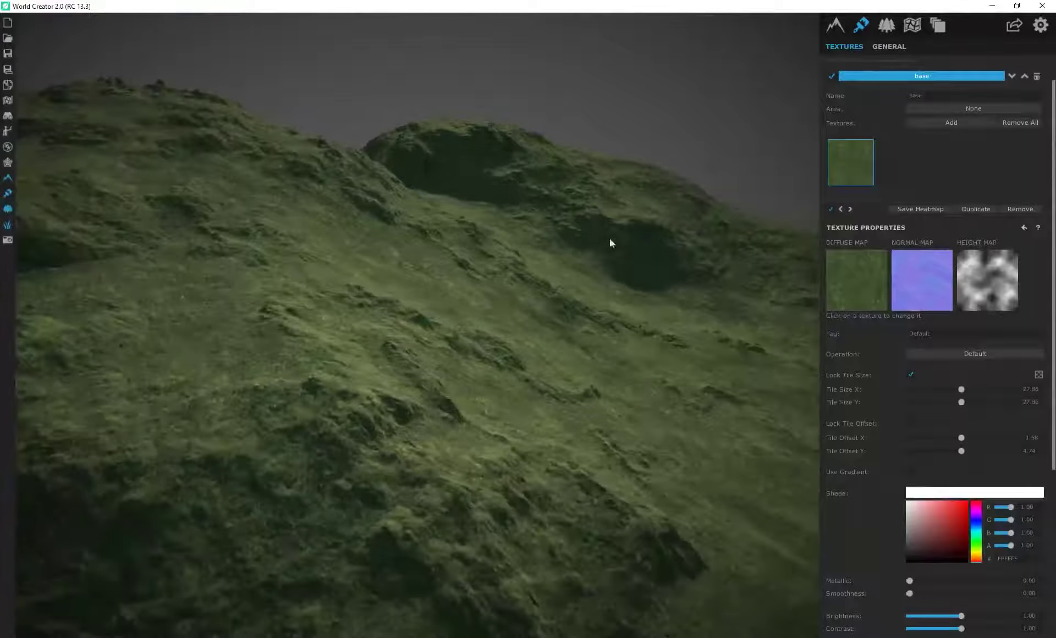
mouse_move(448, 306)
mouse_down()
mouse_move(140, 266)
mouse_move(459, 309)
mouse_up()
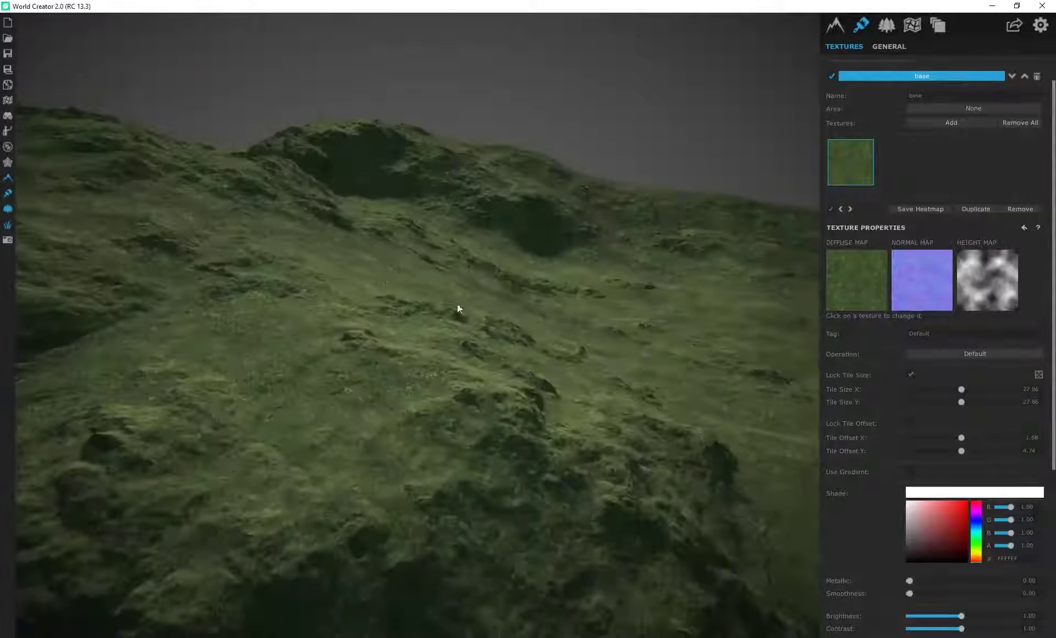
drag(474, 266, 337, 285)
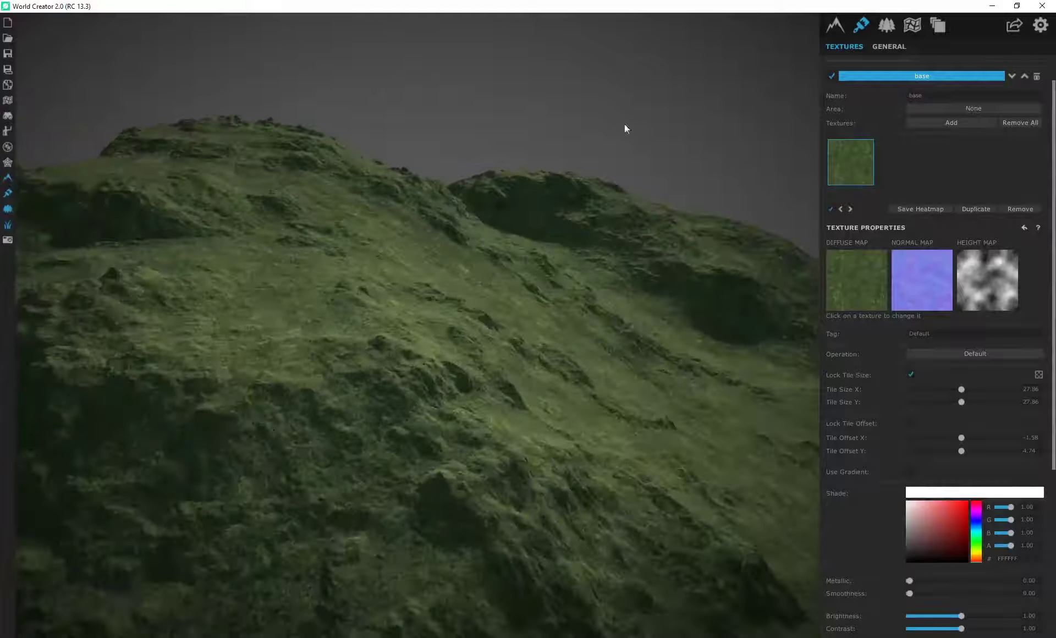
drag(625, 130, 766, 122)
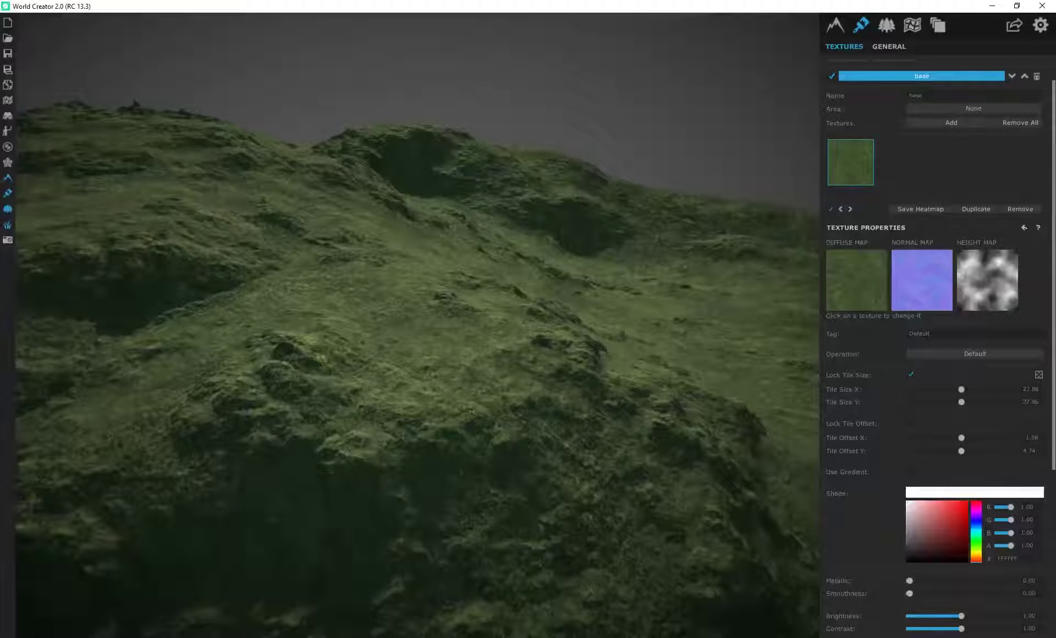
Add a texture layer named rocks and give it the sand_lakesidebeachsand ground texture
scroll(880, 110, up, 1)
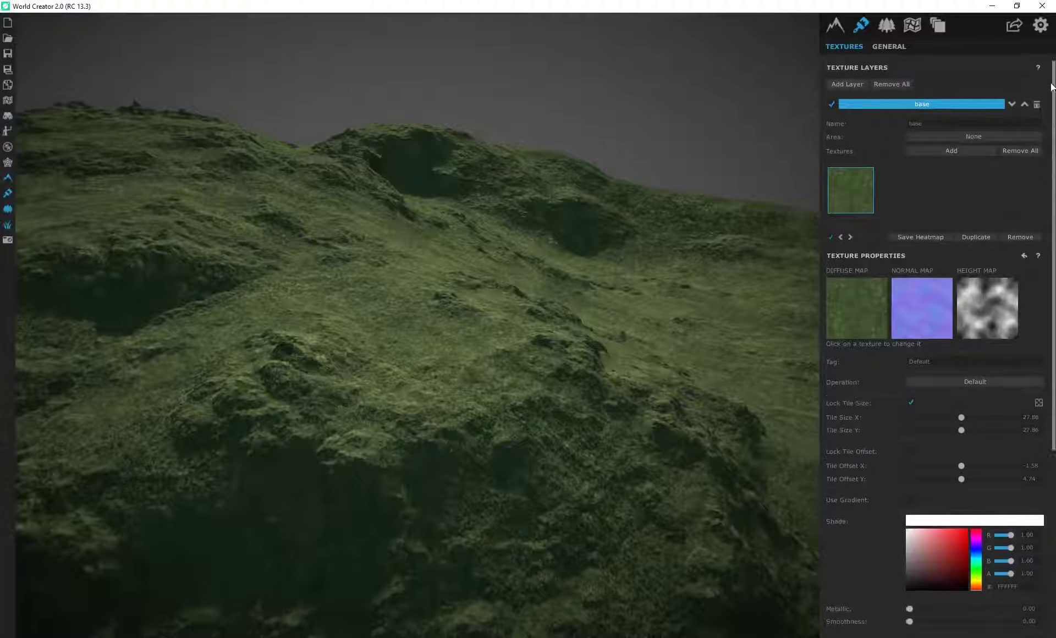
click(846, 86)
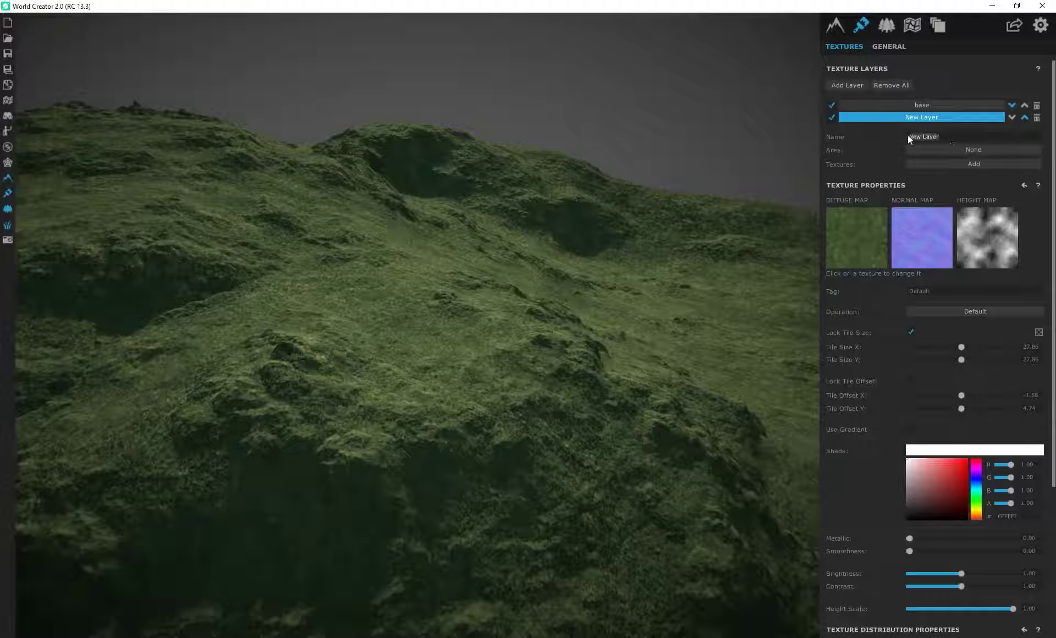
text(rocks)
click(959, 165)
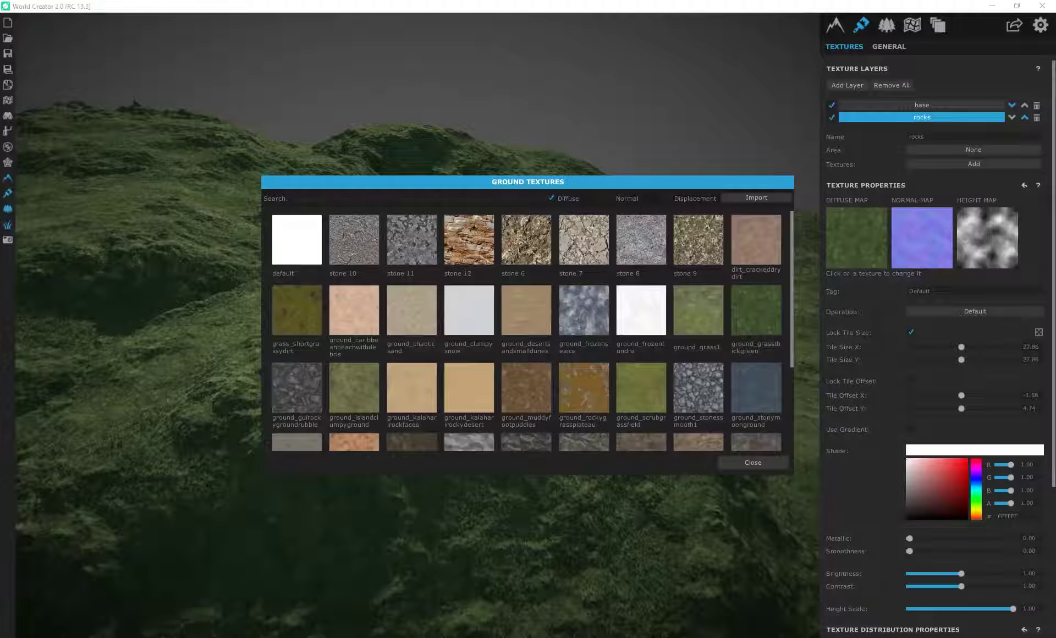
scroll(349, 363, down, 3)
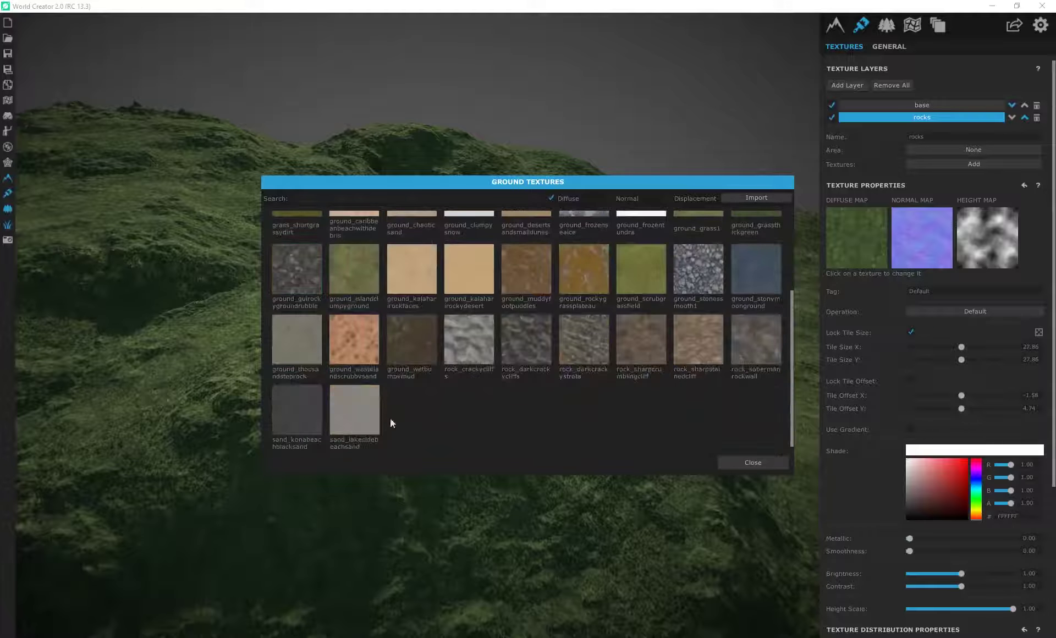
click(350, 414)
drag(453, 352, 525, 355)
right_drag(474, 326, 588, 294)
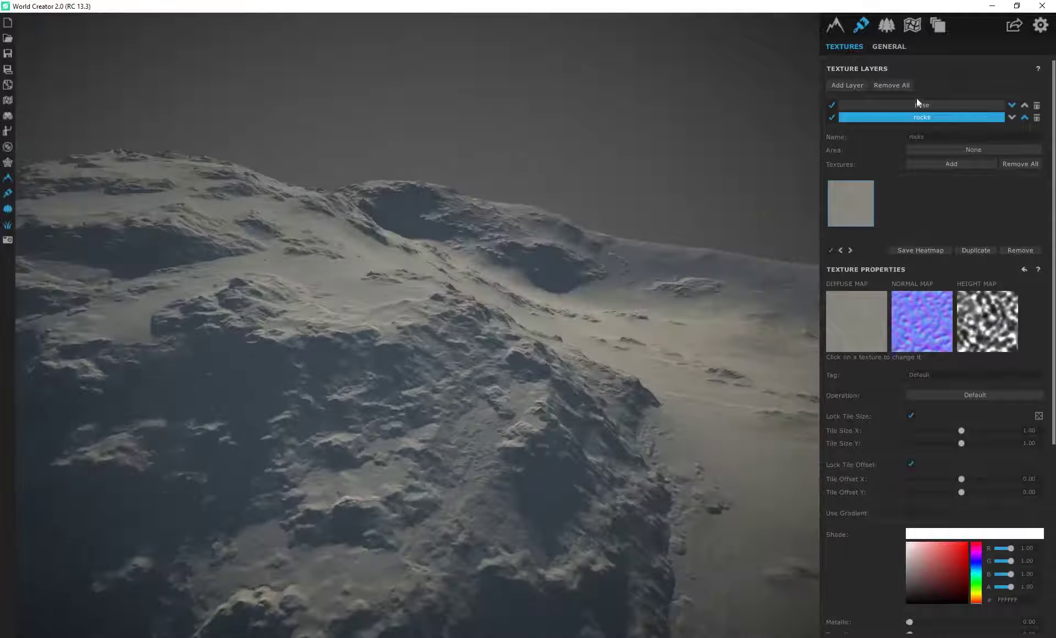
Try moving the rocks layer above the base layer in the layer order, and move it back below
click(1025, 117)
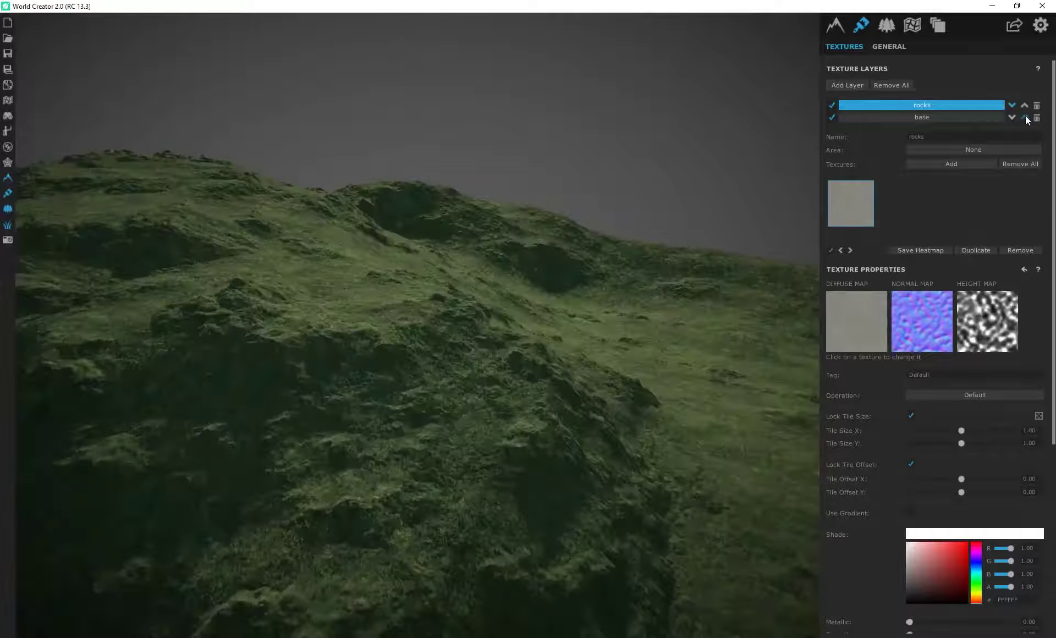
click(929, 119)
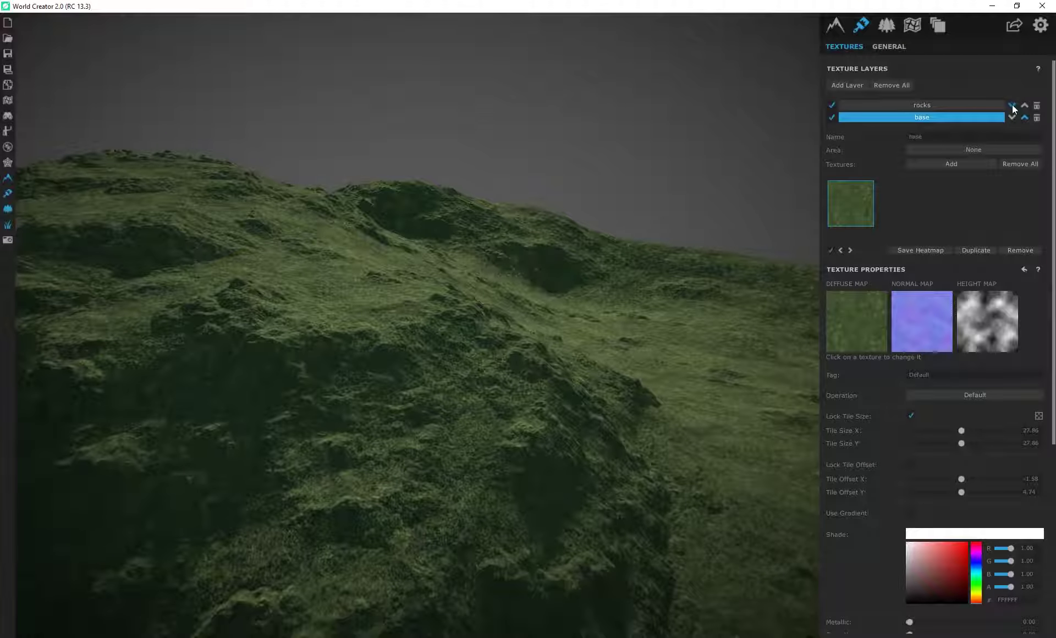
click(1012, 104)
Add a new area layer to the terrain and view its blendmap coverage on the mountain
drag(447, 283, 508, 302)
click(916, 31)
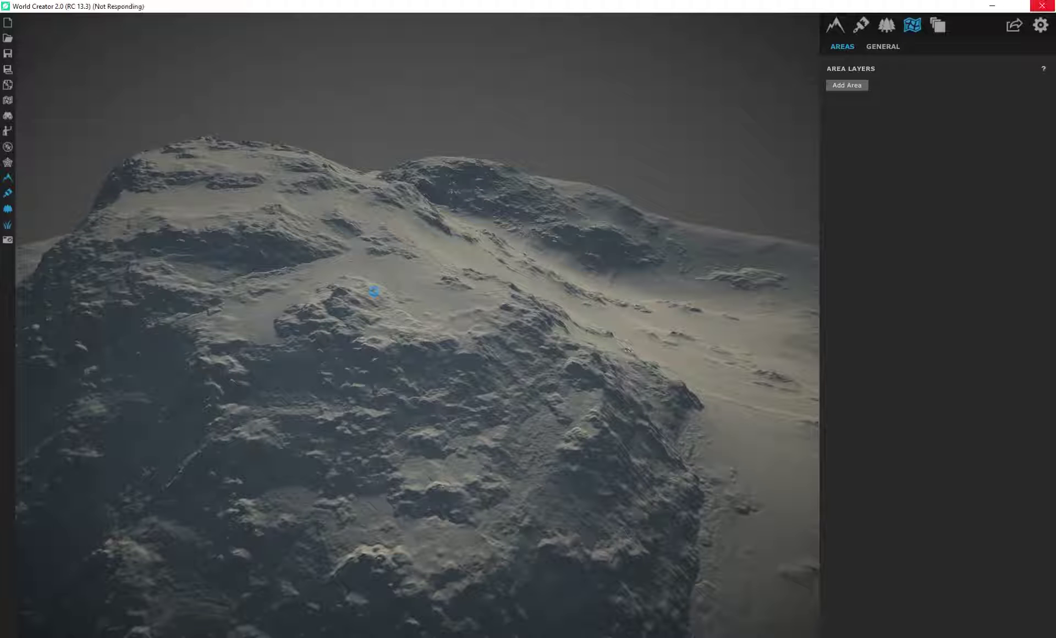
middle_drag(428, 310, 395, 362)
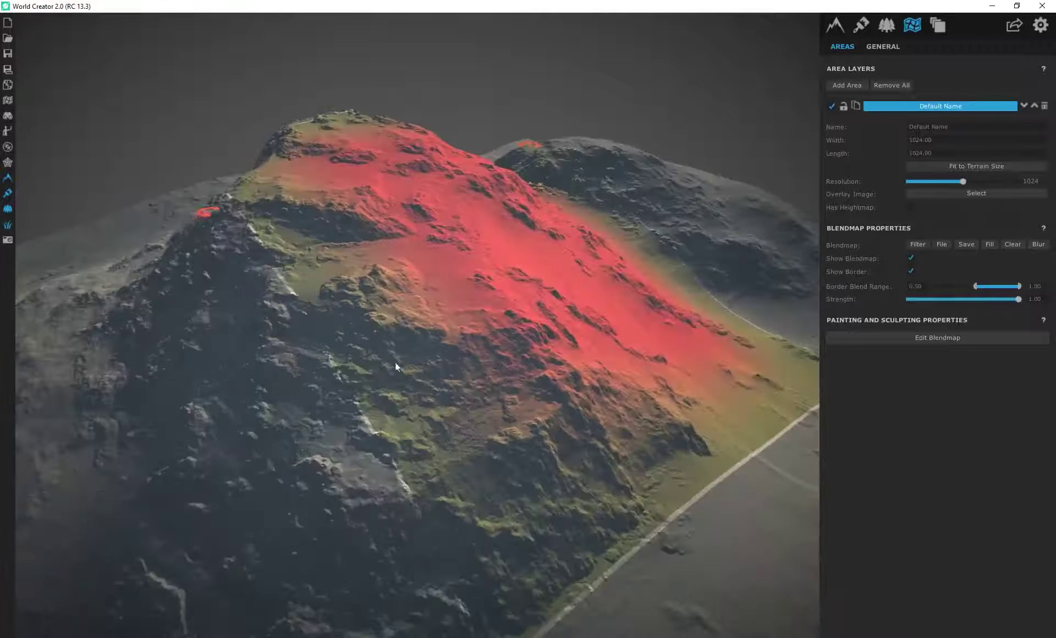
Set the terrain precision to 2 m and return to the area layers
click(835, 26)
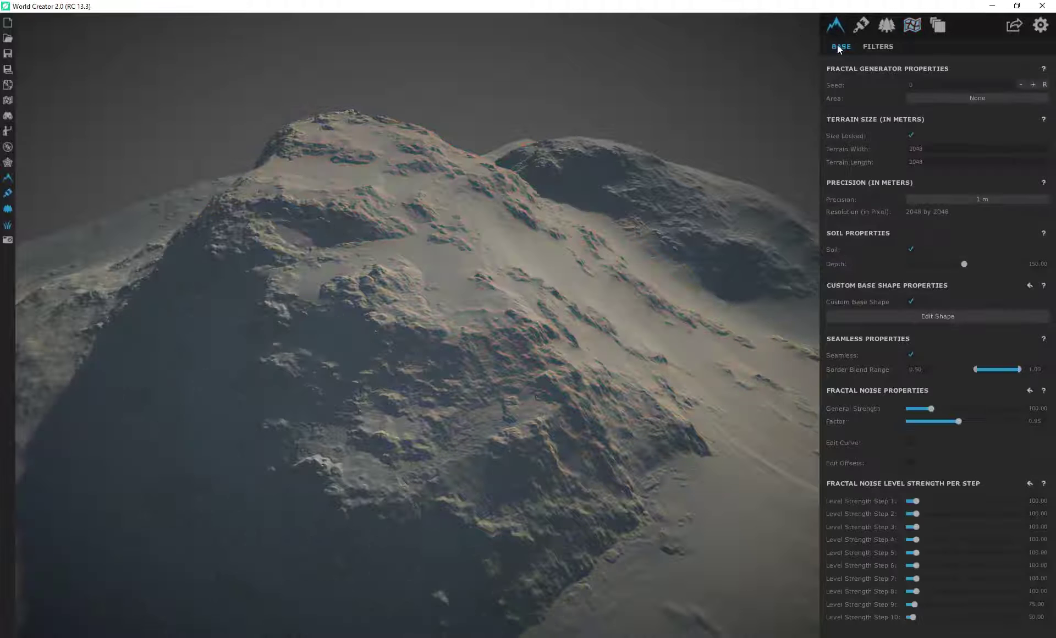
click(963, 200)
click(981, 297)
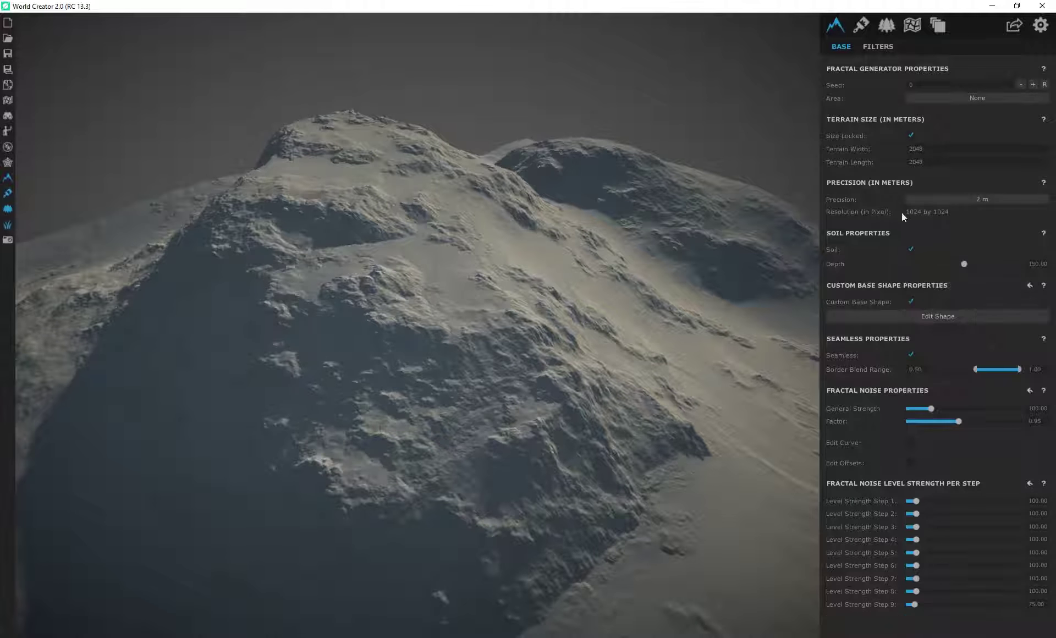
drag(666, 246, 477, 333)
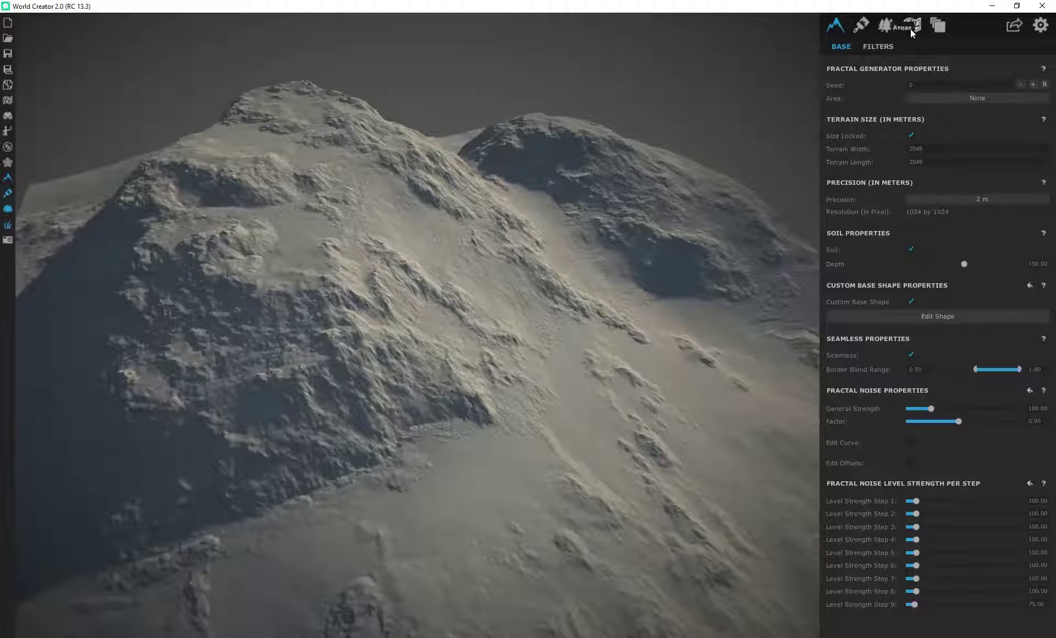
click(911, 27)
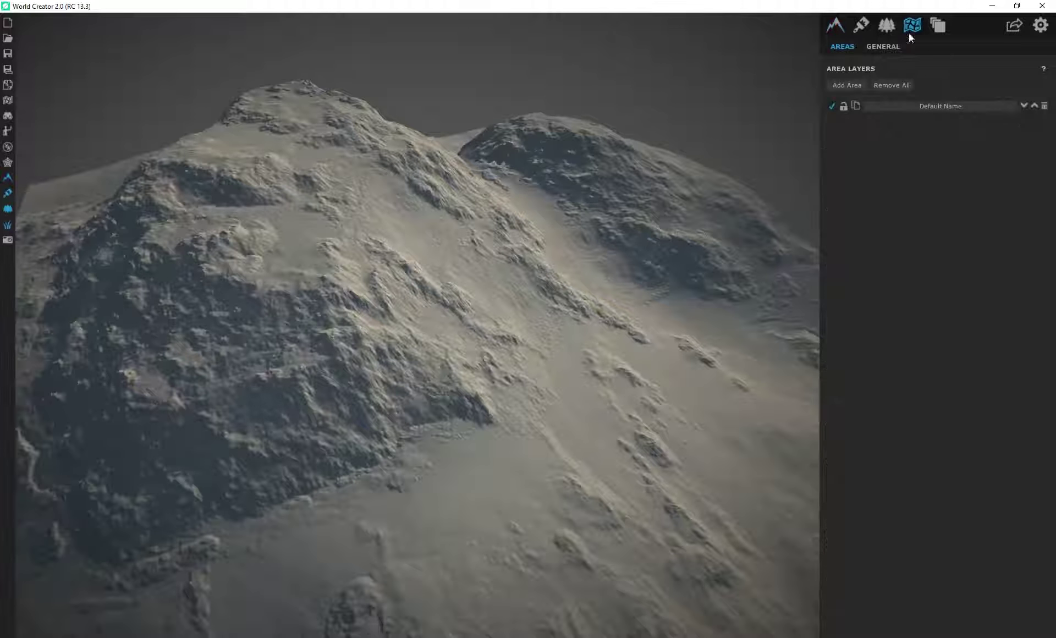
Name the new area layer rocks and clear its blendmap
click(933, 107)
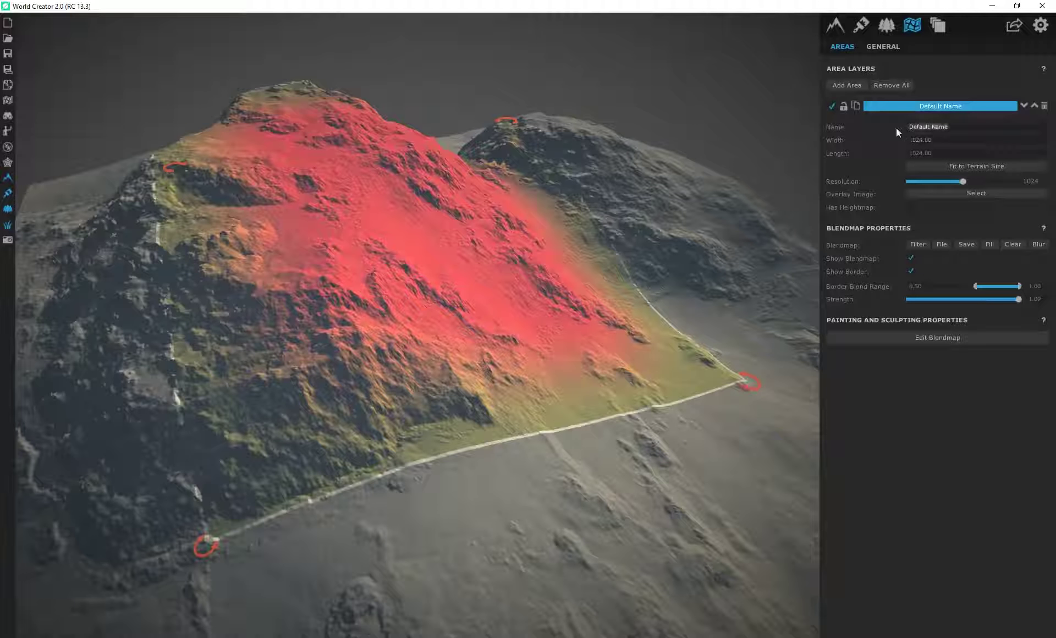
text(rocks)
click(1013, 245)
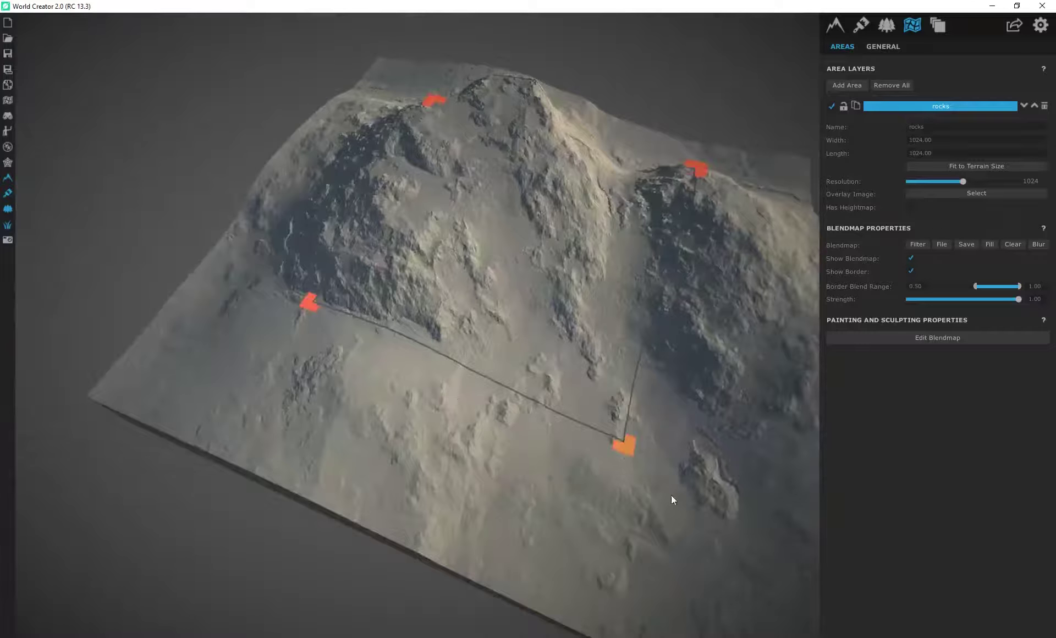
Enlarge the rocks area to about 1560 by 1669 m by moving two opposite corners outward
drag(672, 496, 731, 567)
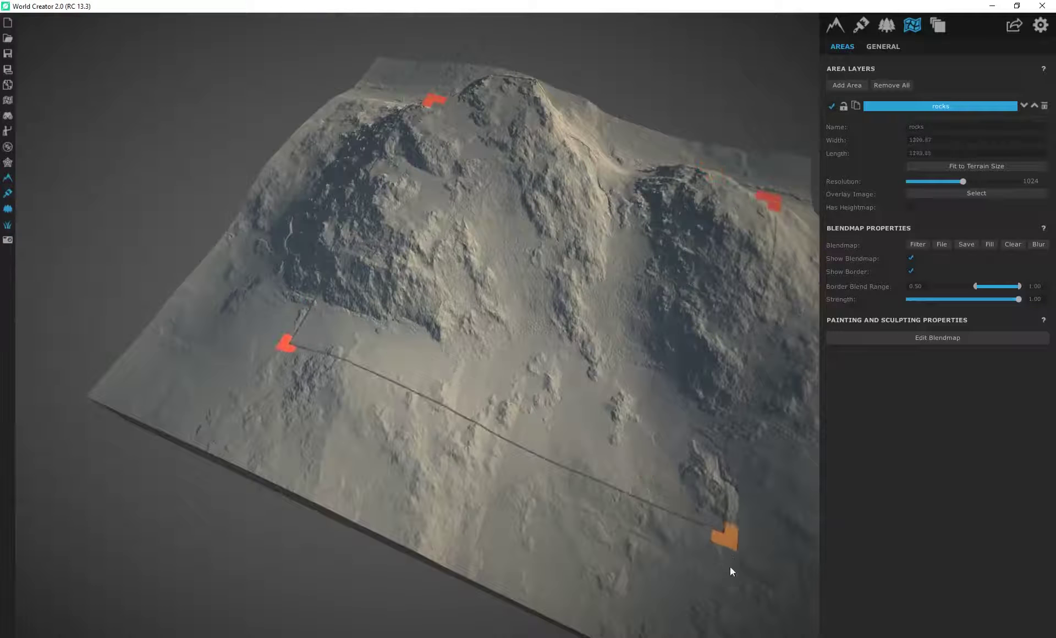
drag(430, 99, 399, 73)
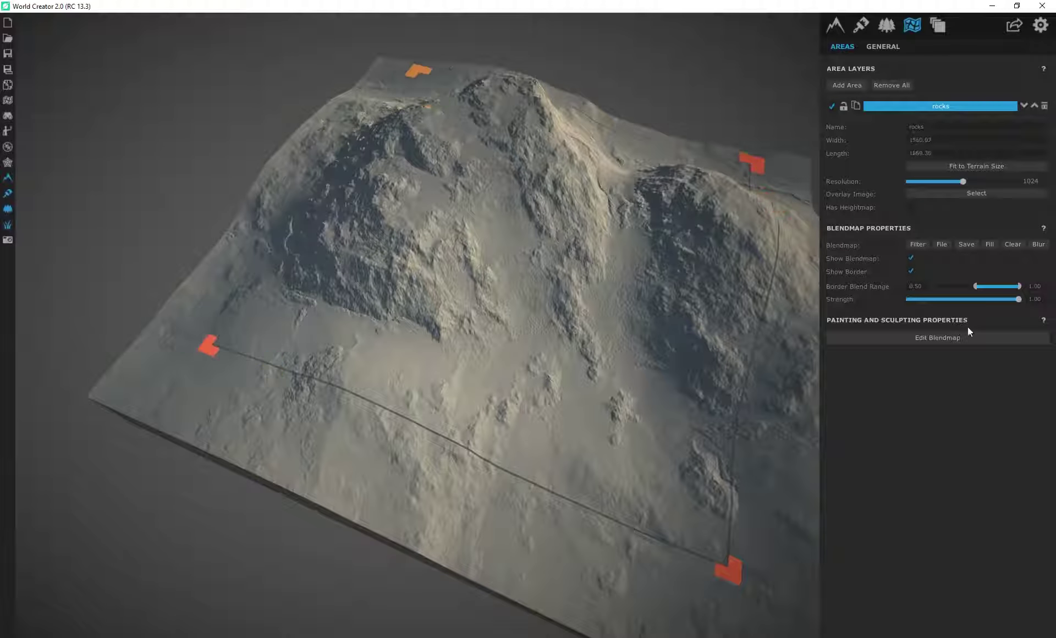
Paint the rocks blendmap over the mountain's peak and saddle with a soft brush about 589 in size at 0.59 strength, and finish editing
click(954, 337)
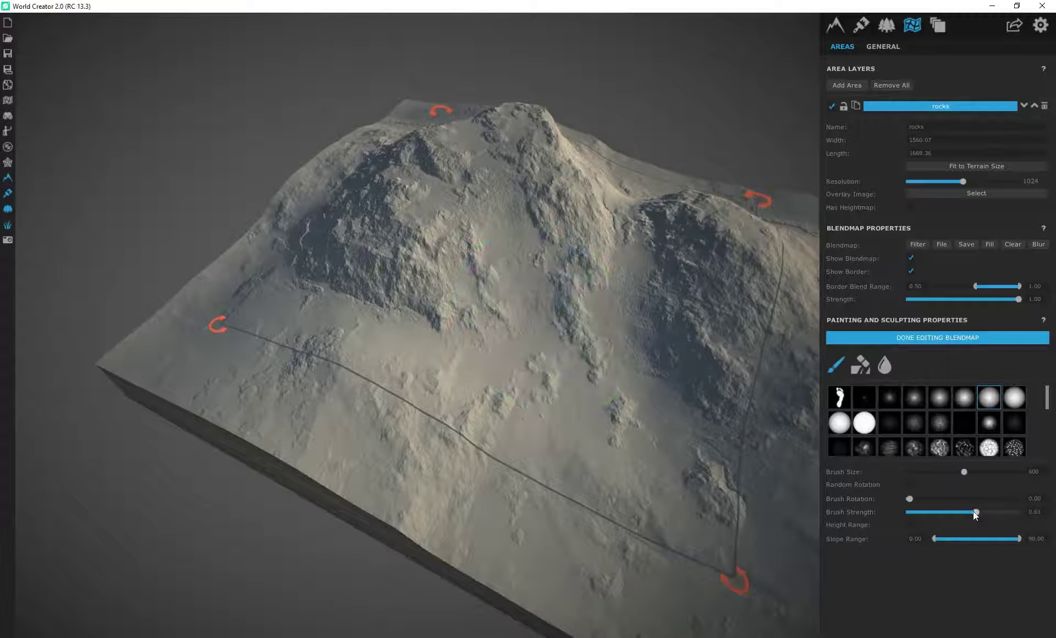
drag(974, 512, 973, 512)
click(964, 472)
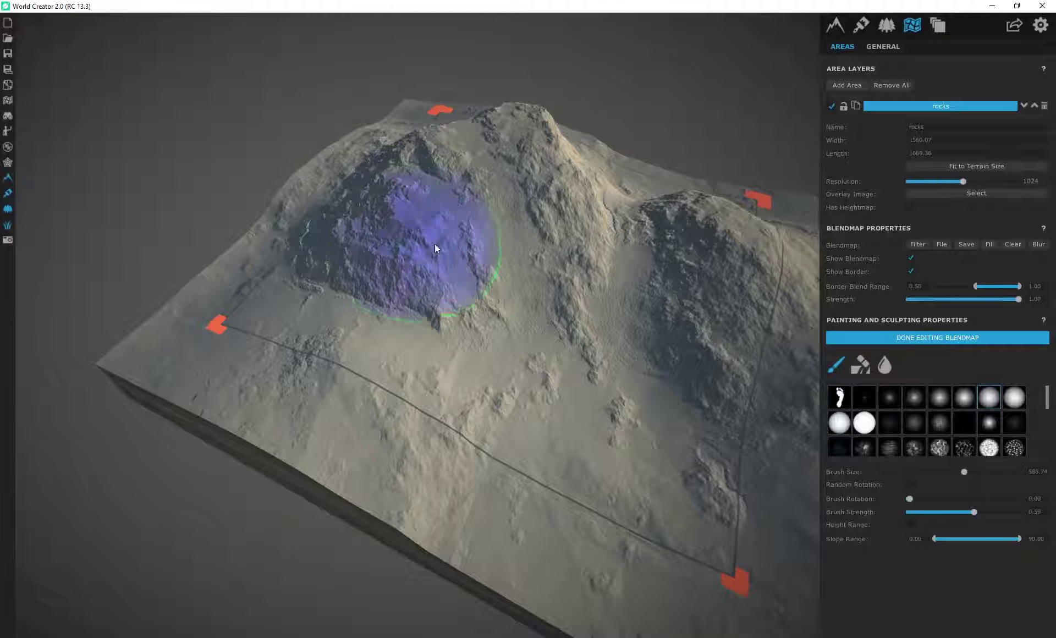
mouse_move(533, 156)
mouse_down()
mouse_move(597, 249)
mouse_move(491, 144)
mouse_move(423, 197)
mouse_up()
mouse_move(684, 304)
mouse_down()
mouse_move(663, 203)
mouse_move(613, 170)
mouse_move(585, 224)
mouse_up()
right_drag(583, 220, 563, 268)
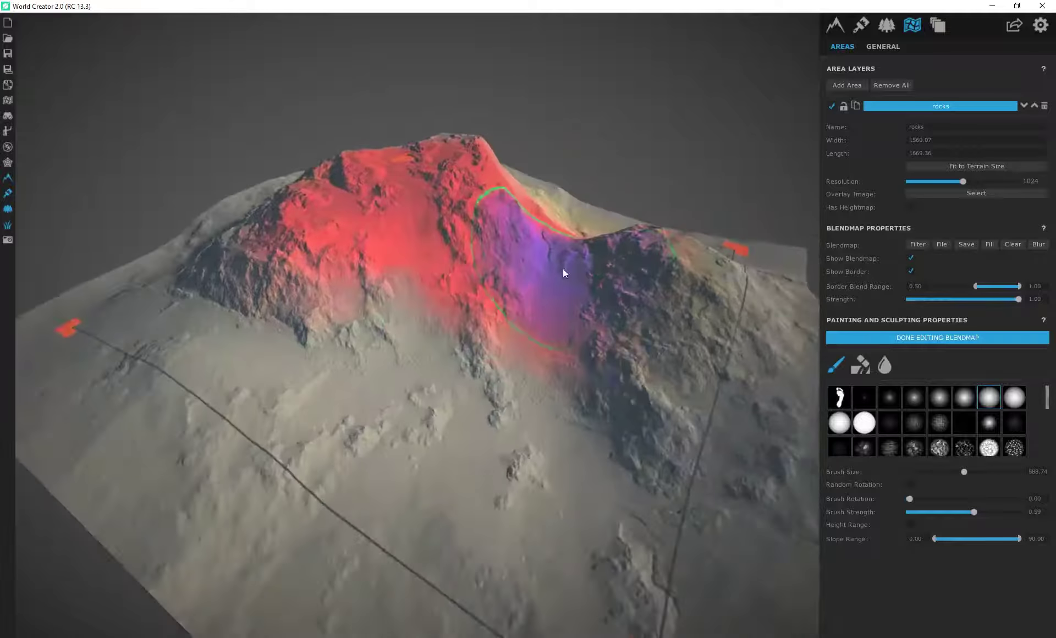
click(928, 337)
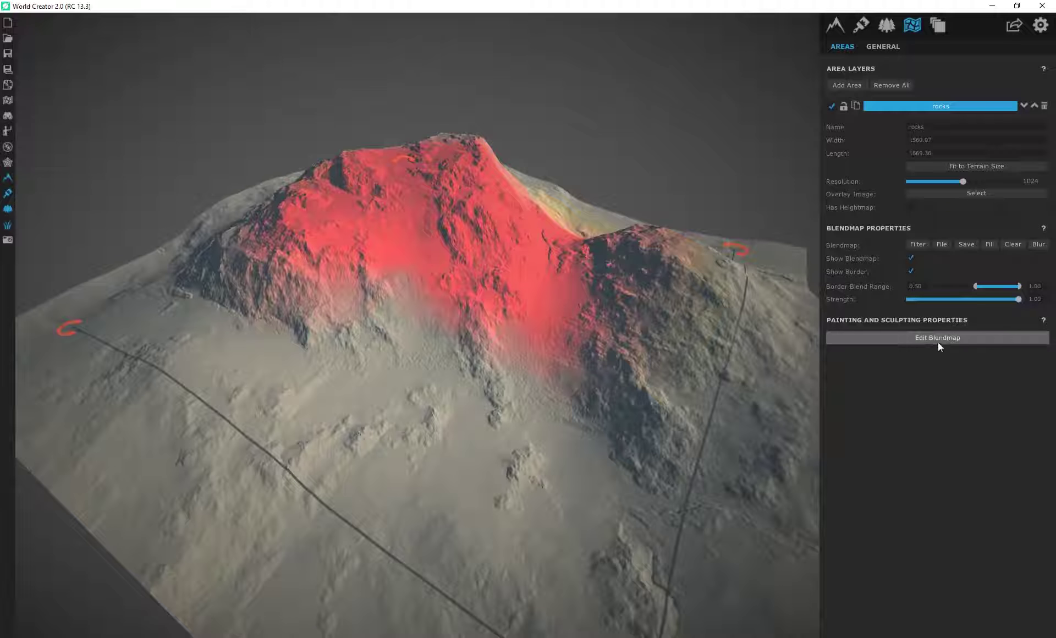
Assign the rocks area to the rocks texture layer and inspect the result on the peak
click(862, 26)
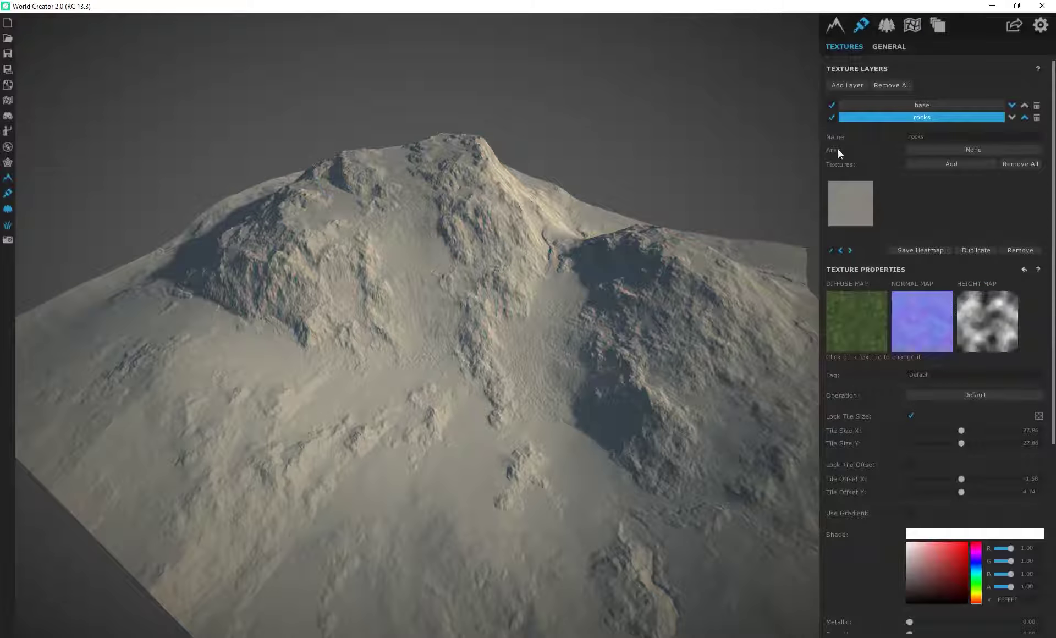
click(965, 149)
click(973, 171)
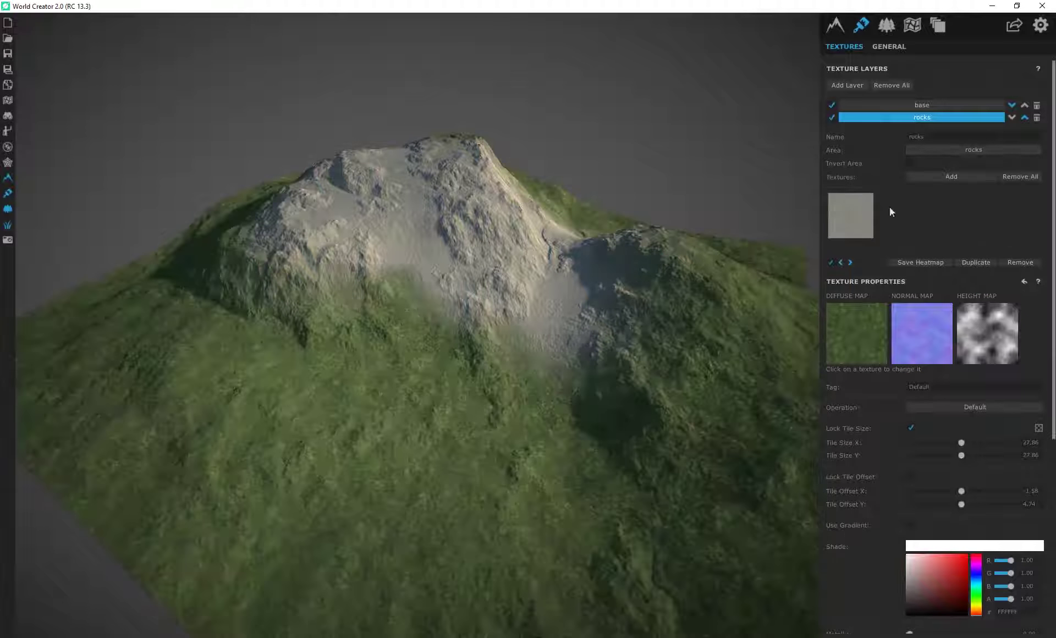
scroll(479, 240, up, 3)
drag(480, 239, 496, 279)
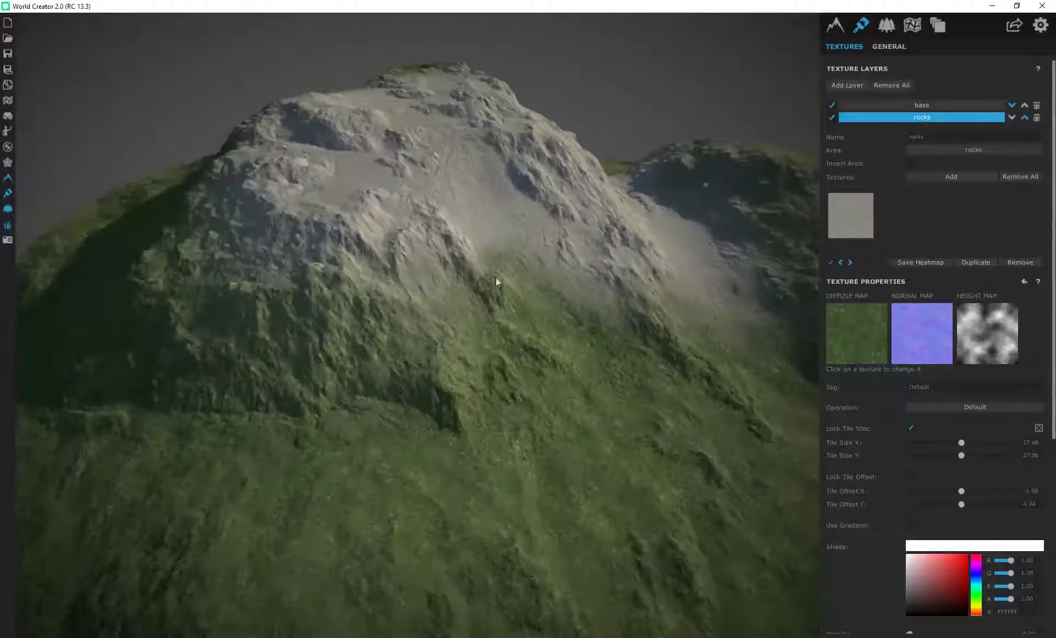
drag(483, 149, 460, 256)
Edit the rocks area's blendmap again and paint its coverage further down the front slope
click(913, 32)
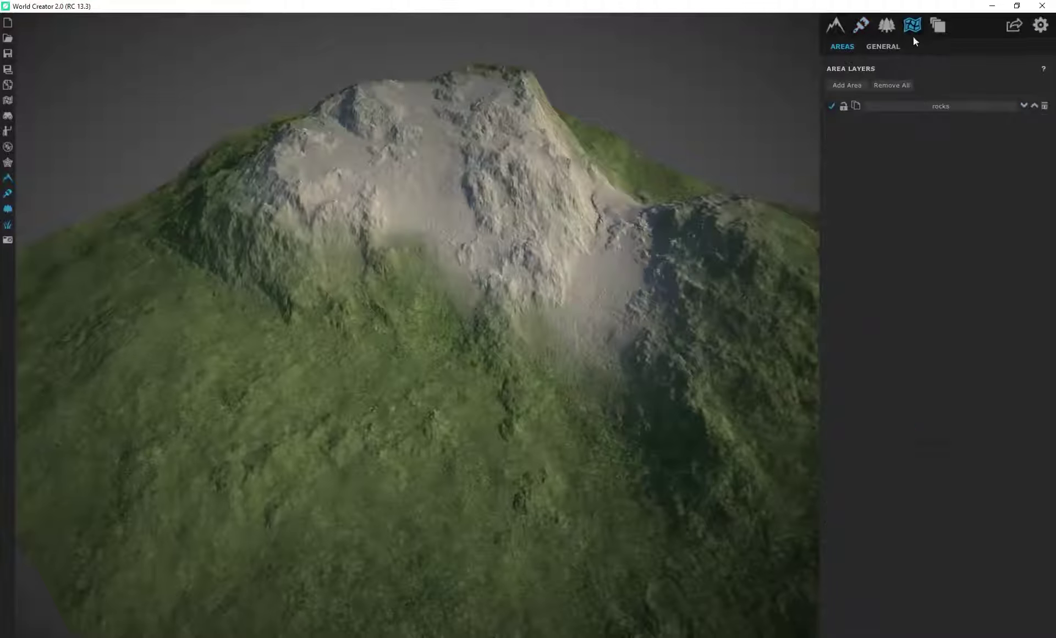
click(935, 107)
click(938, 338)
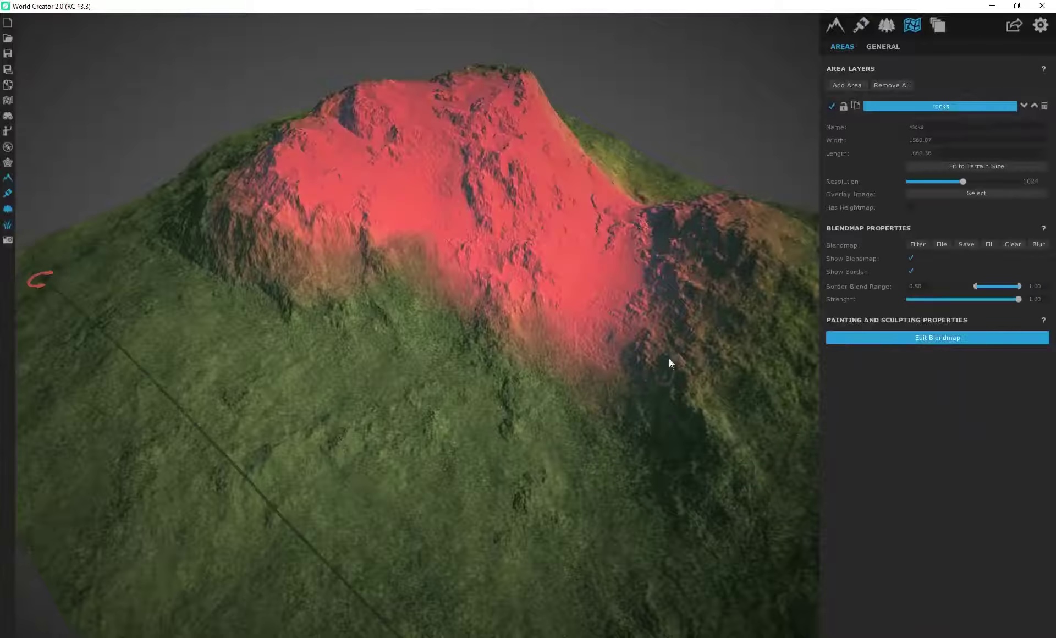
scroll(461, 291, down, 1)
mouse_move(606, 411)
mouse_down()
mouse_move(461, 371)
mouse_move(461, 352)
mouse_up()
Erase blendmap coverage from the upper mountain face, and continue onto the central slope with a mottled brush
click(861, 365)
mouse_move(445, 217)
mouse_down()
mouse_move(514, 249)
mouse_move(498, 160)
mouse_up()
scroll(918, 435, down, 3)
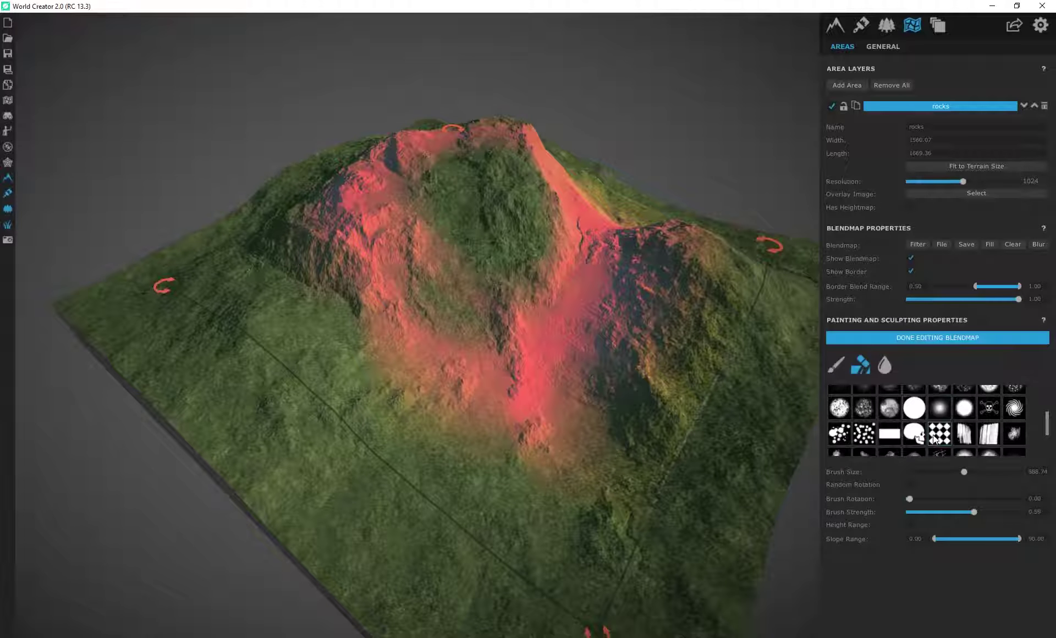
scroll(925, 425, up, 3)
click(939, 423)
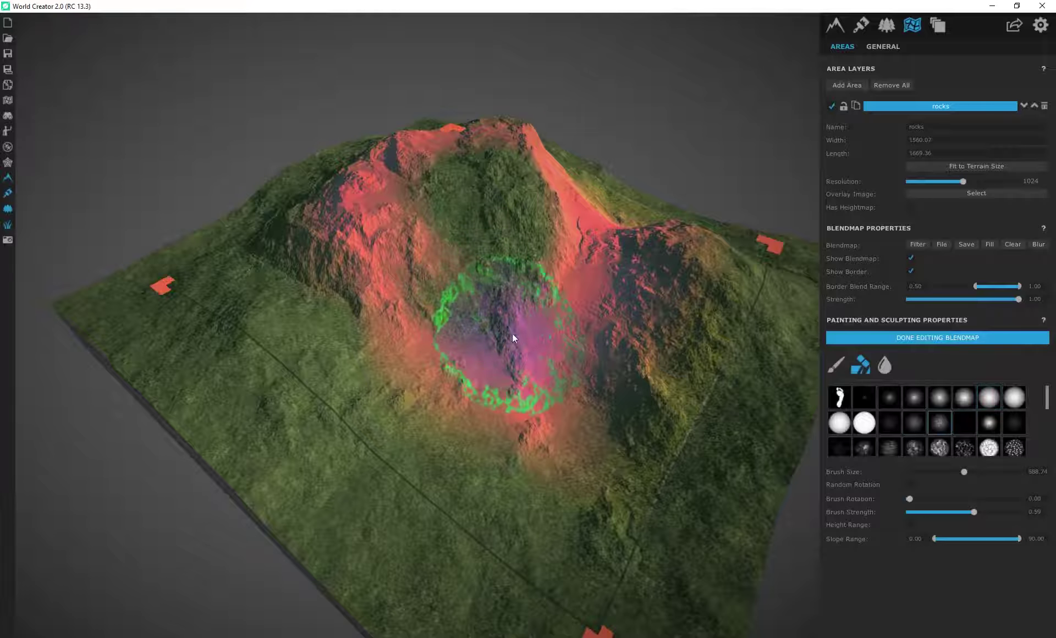
mouse_move(514, 339)
mouse_down()
mouse_move(551, 366)
mouse_move(589, 330)
mouse_move(748, 407)
mouse_up()
Erase more of the rocks coverage across the front face and the ridge beside the saddle with the mottled brush
scroll(970, 428, down, 3)
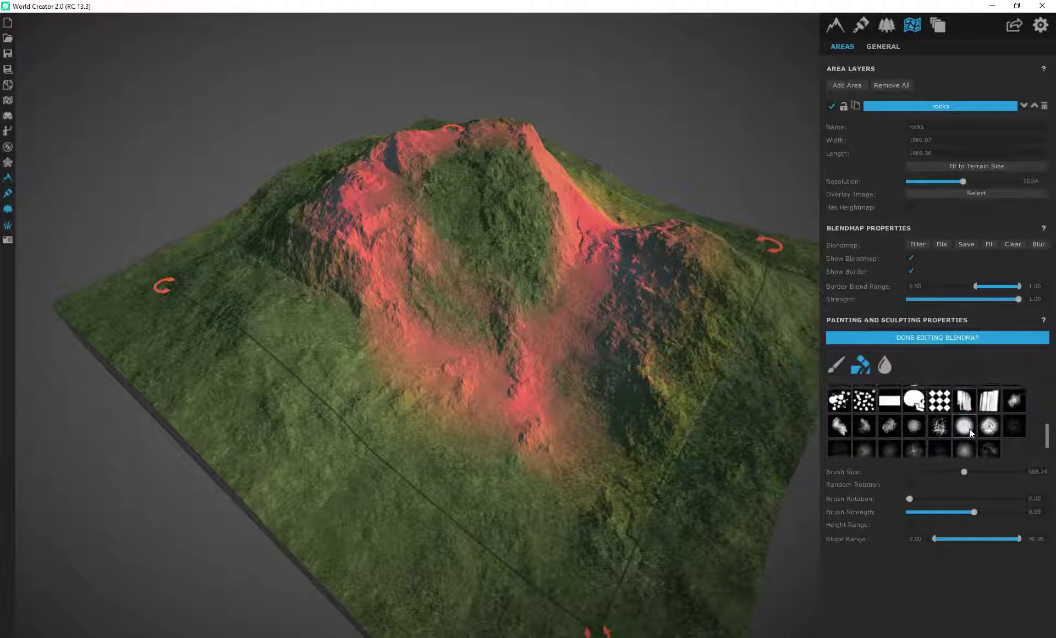
scroll(969, 429, up, 2)
scroll(419, 356, up, 5)
mouse_move(308, 368)
mouse_down()
mouse_move(395, 404)
mouse_move(282, 81)
mouse_move(438, 265)
mouse_up()
right_drag(437, 265, 562, 325)
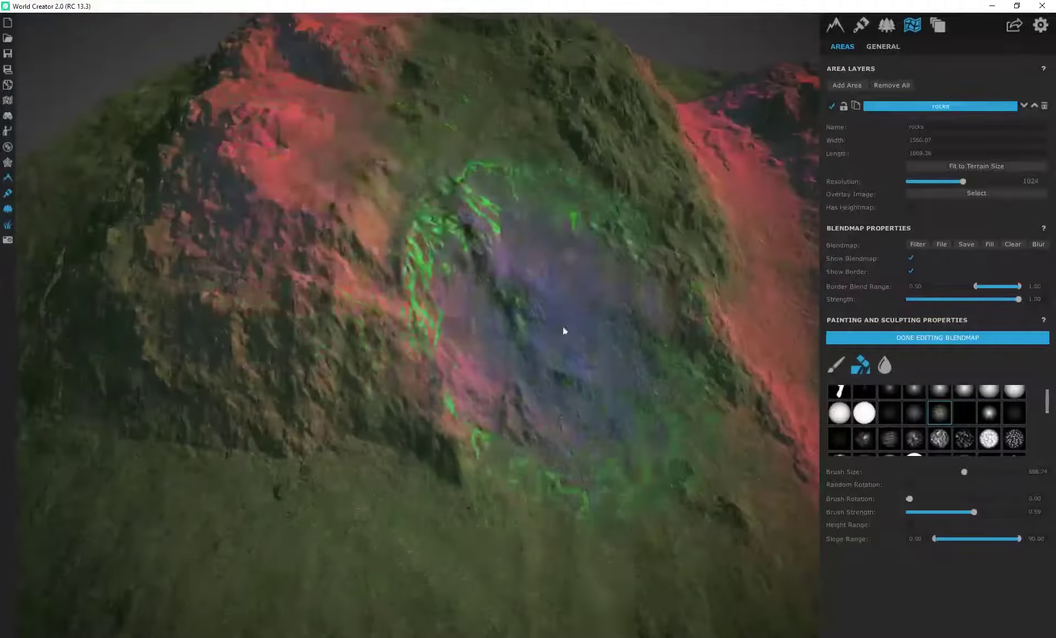
mouse_move(562, 326)
mouse_down()
mouse_move(328, 150)
mouse_move(631, 290)
mouse_up()
right_drag(631, 291, 593, 160)
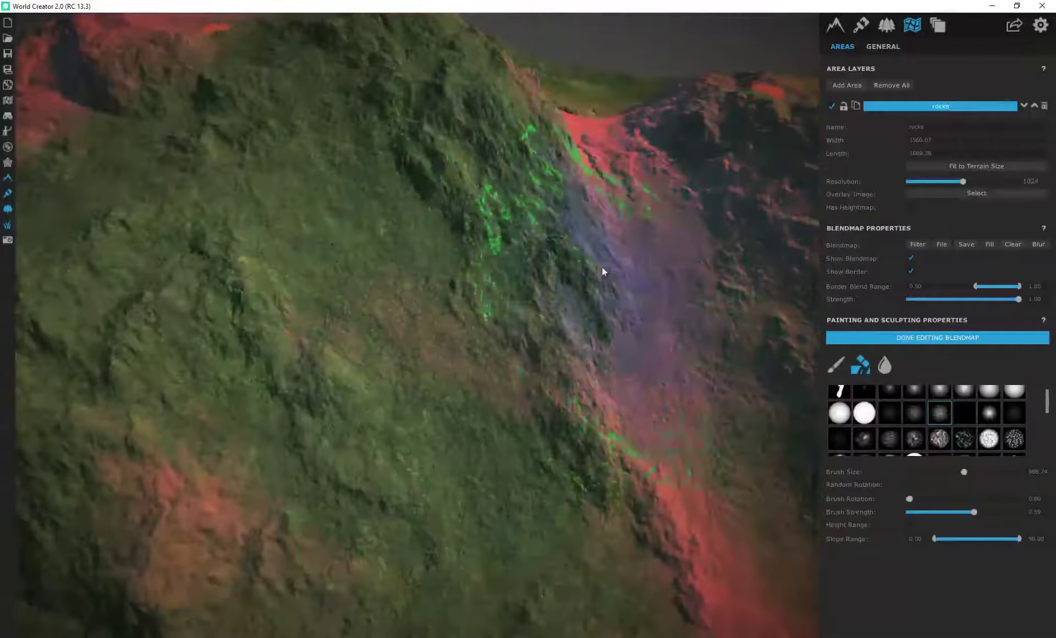
scroll(377, 268, down, 3)
mouse_move(377, 216)
right_down()
mouse_move(471, 326)
mouse_move(304, 125)
mouse_move(314, 259)
mouse_move(274, 274)
mouse_move(488, 190)
right_up()
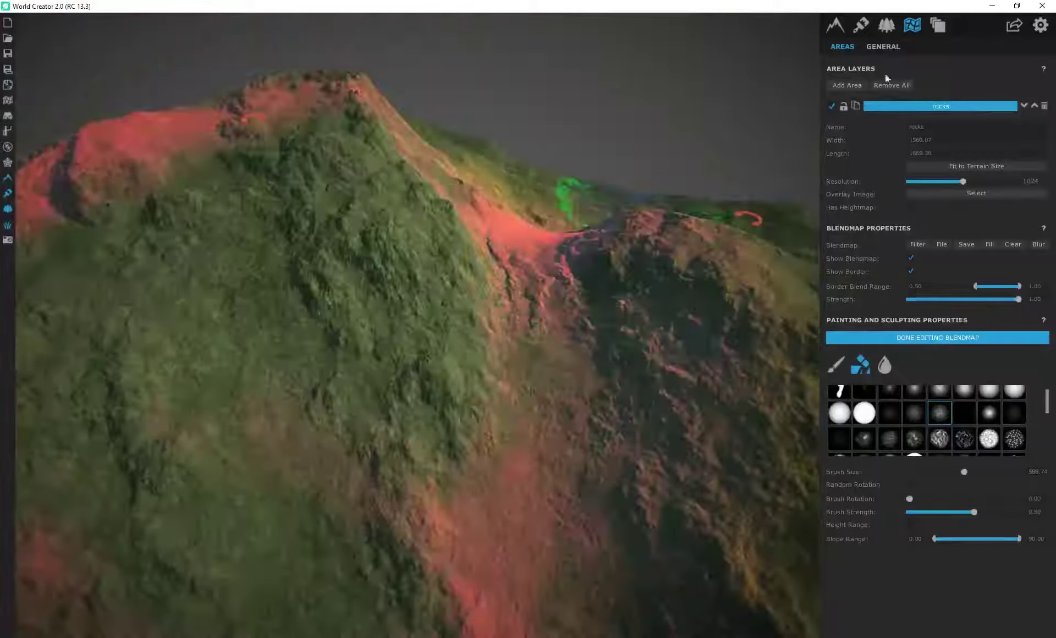
Examine how the rocks texture blends with the grass across the mountain from several angles and distances
click(861, 25)
right_drag(385, 258, 265, 281)
middle_drag(267, 283, 440, 337)
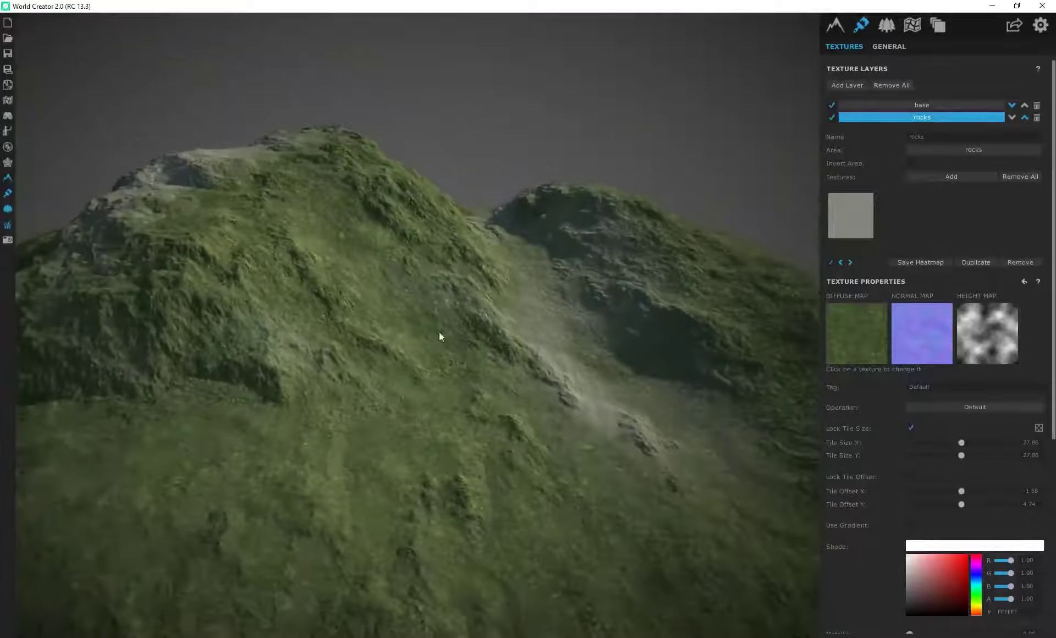
middle_drag(325, 325, 404, 365)
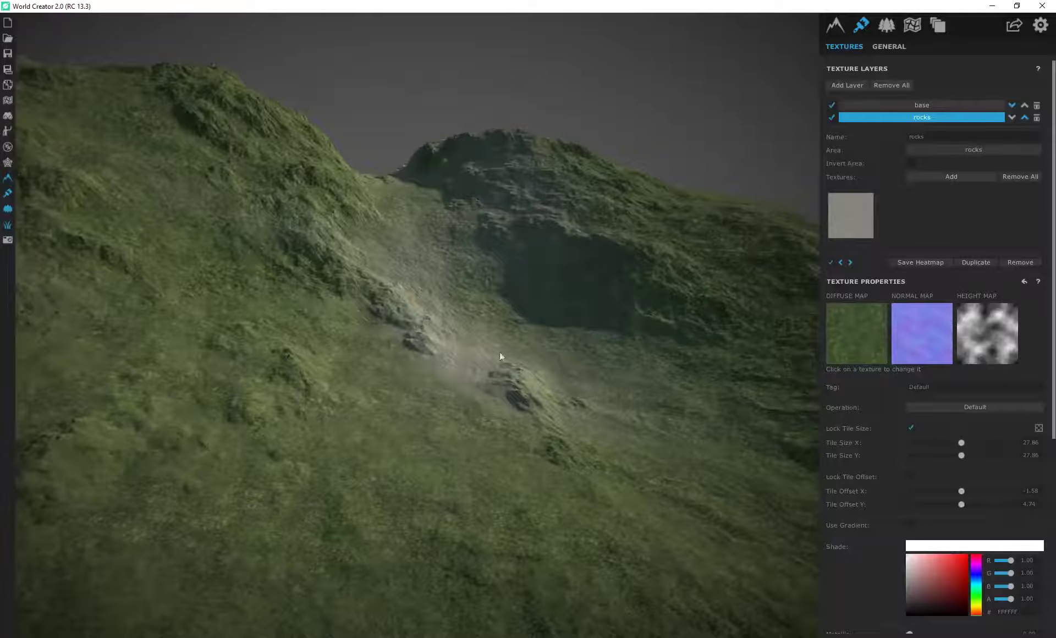
middle_drag(501, 357, 413, 312)
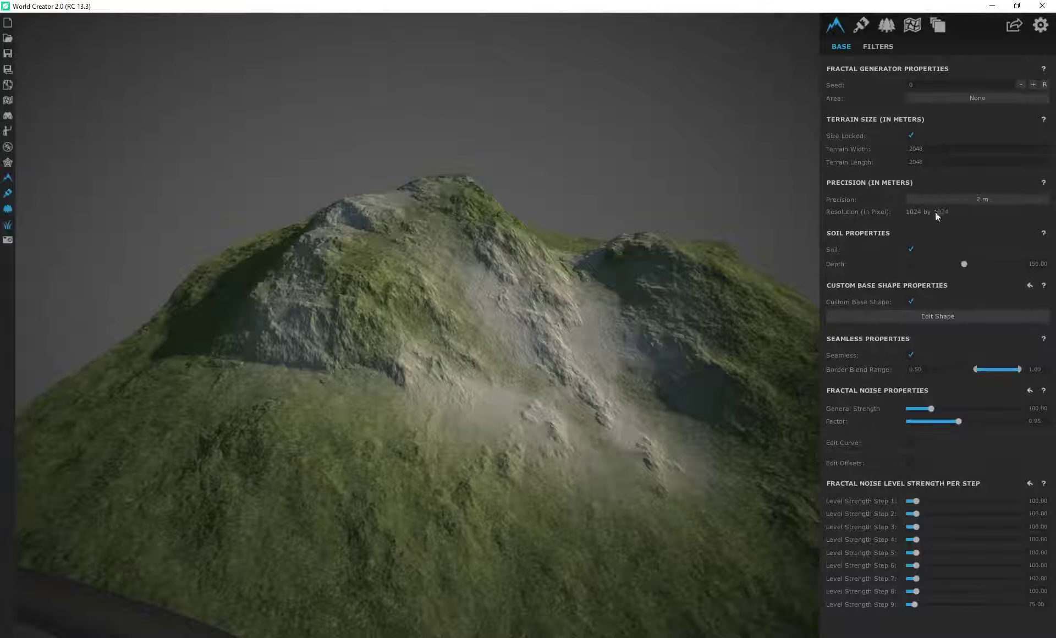
right_drag(622, 325, 386, 348)
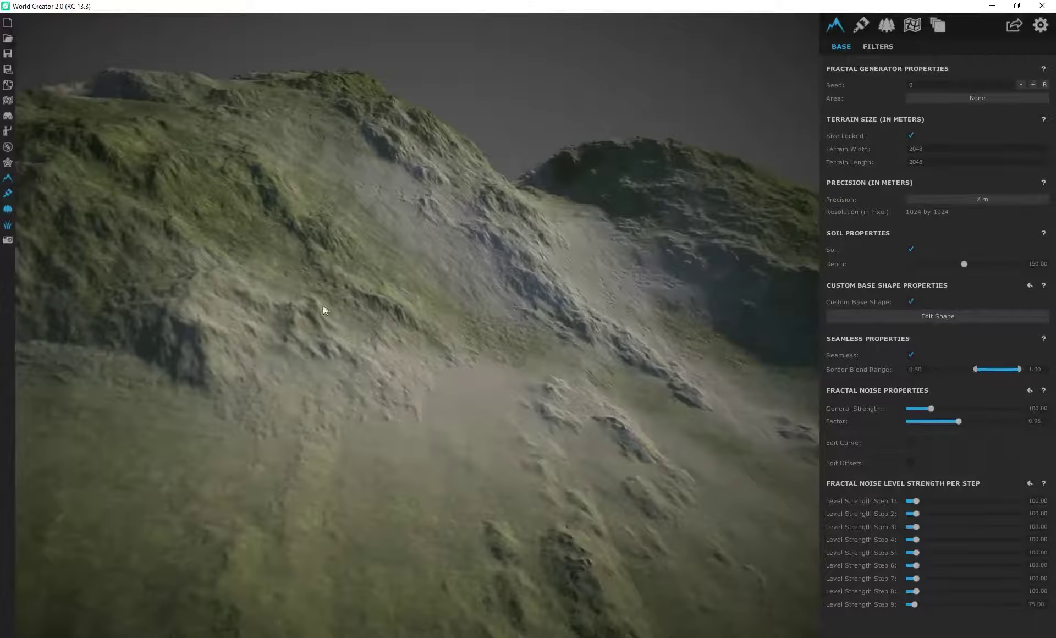
right_drag(324, 310, 385, 314)
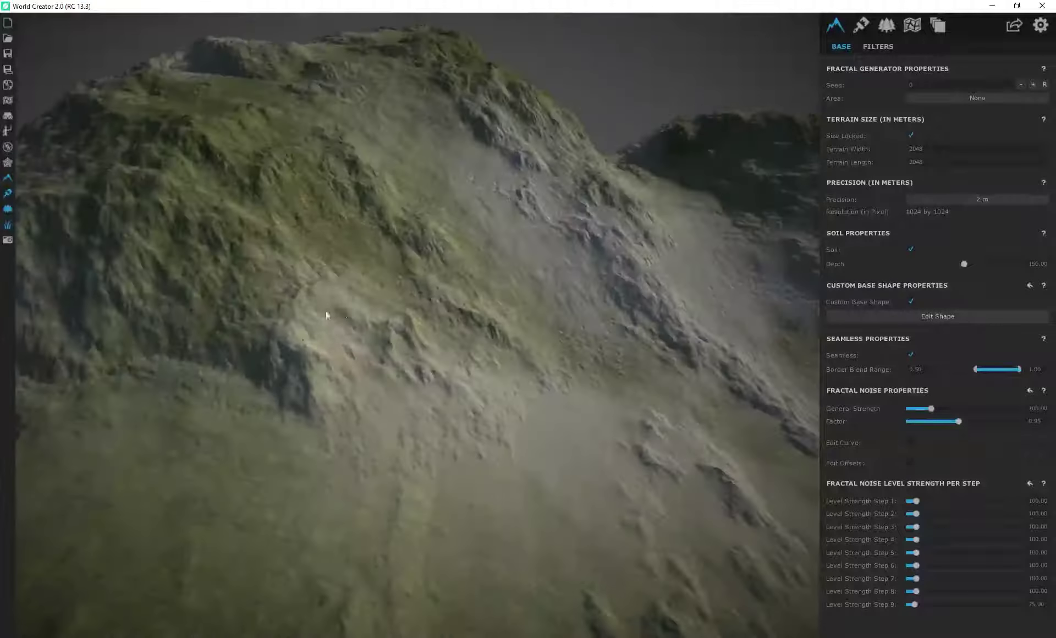
scroll(306, 305, down, 5)
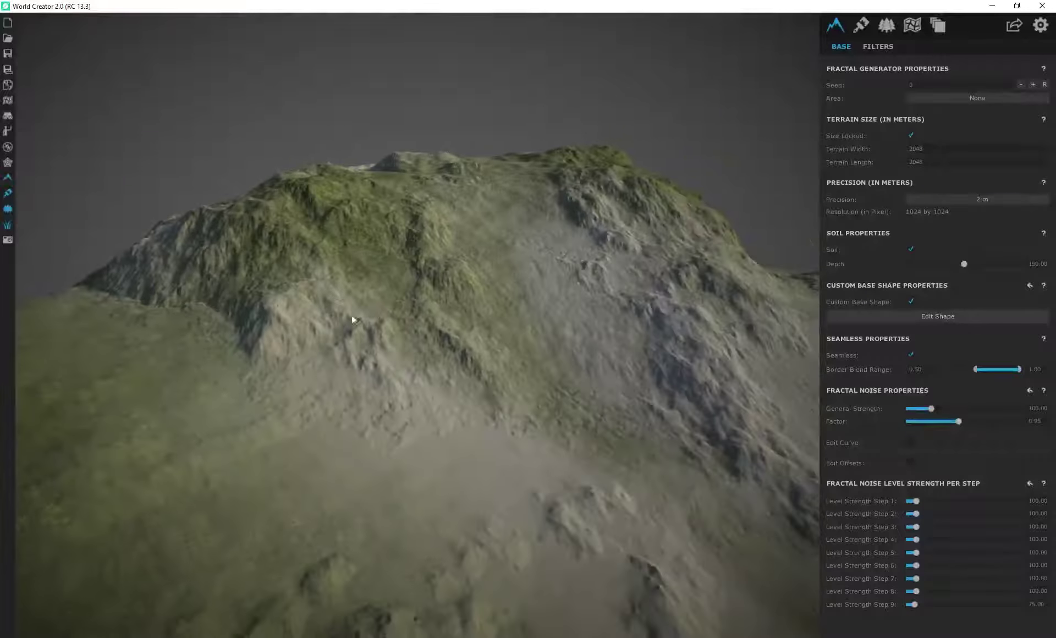
right_drag(411, 329, 506, 360)
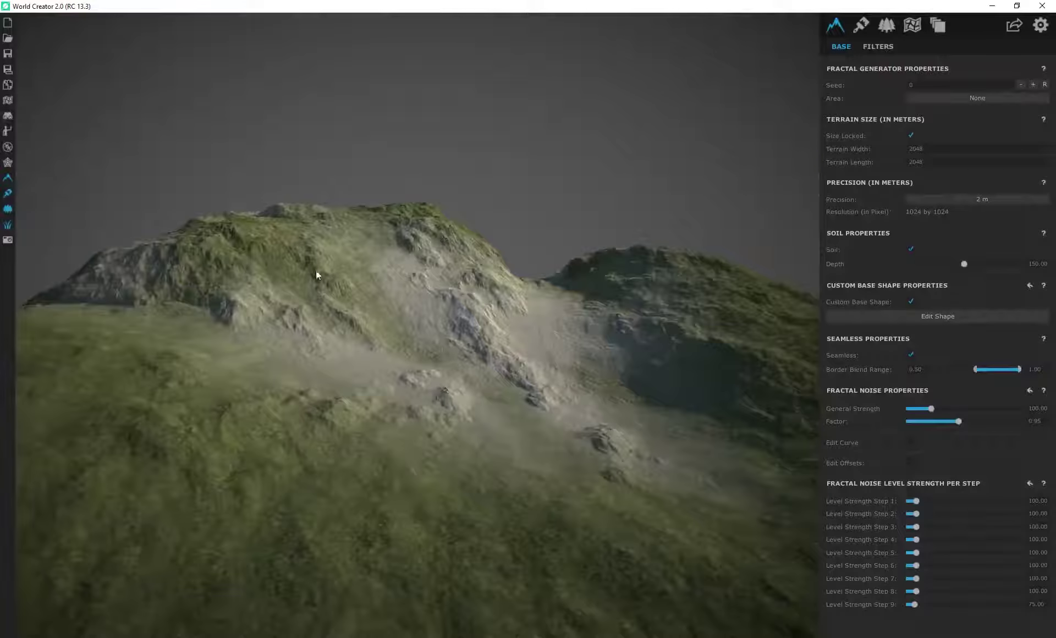
scroll(452, 366, up, 5)
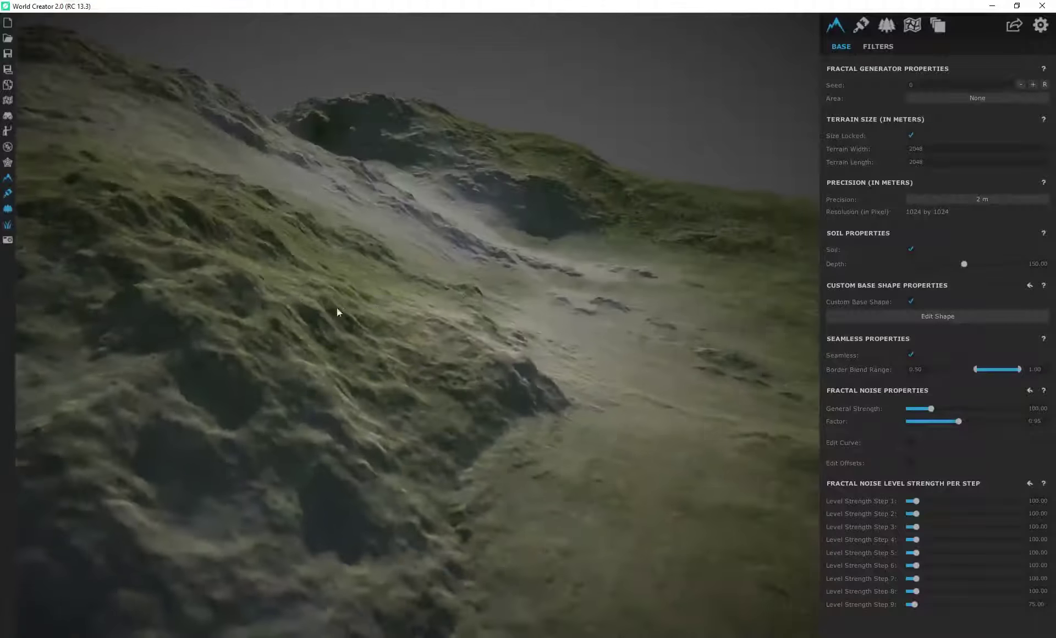
drag(338, 313, 544, 340)
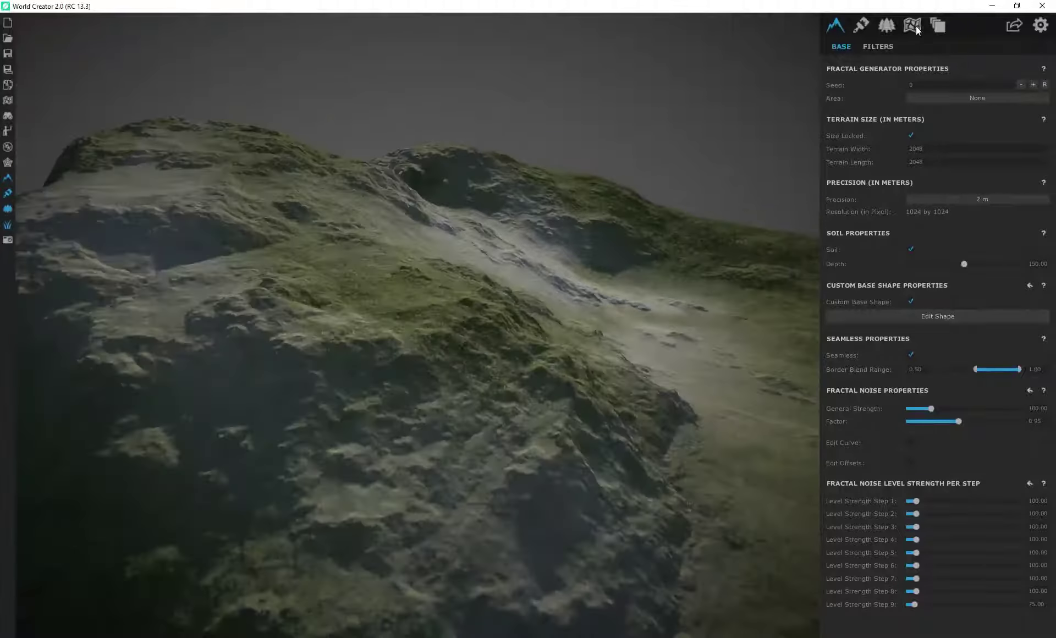
Edit the rocks area's blendmap with a speckled brush and erase scattered spots of coverage on the central slope
click(914, 25)
click(944, 110)
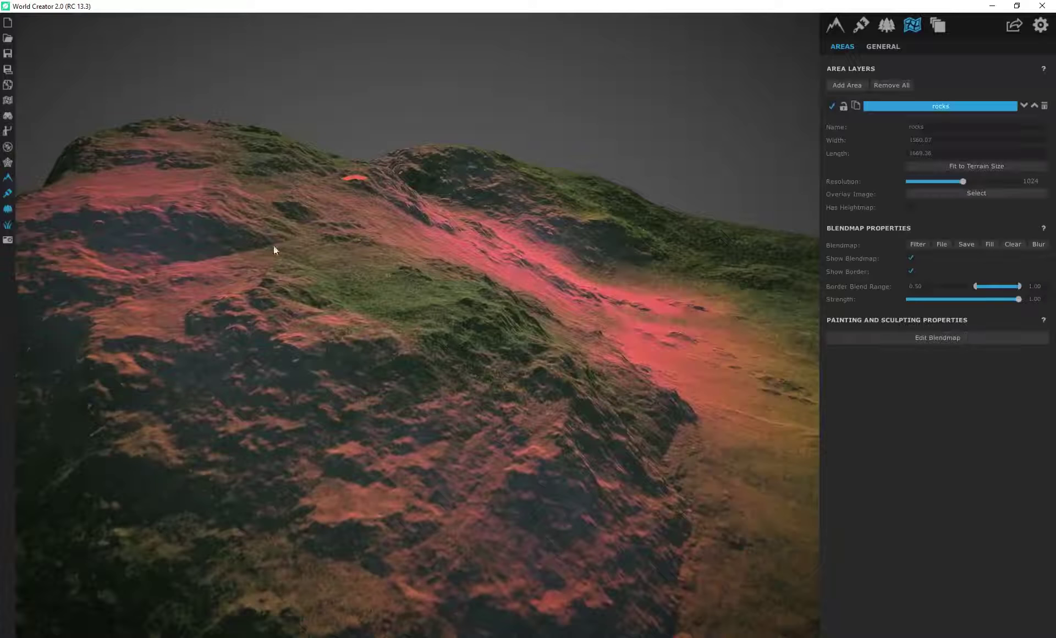
click(964, 341)
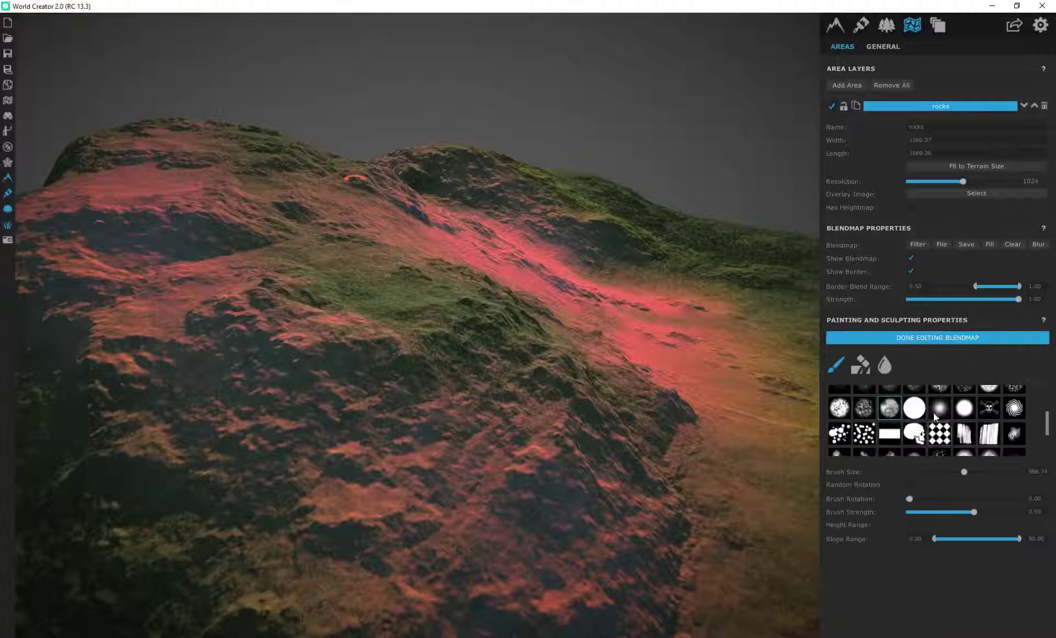
scroll(930, 418, down, 1)
scroll(932, 423, up, 3)
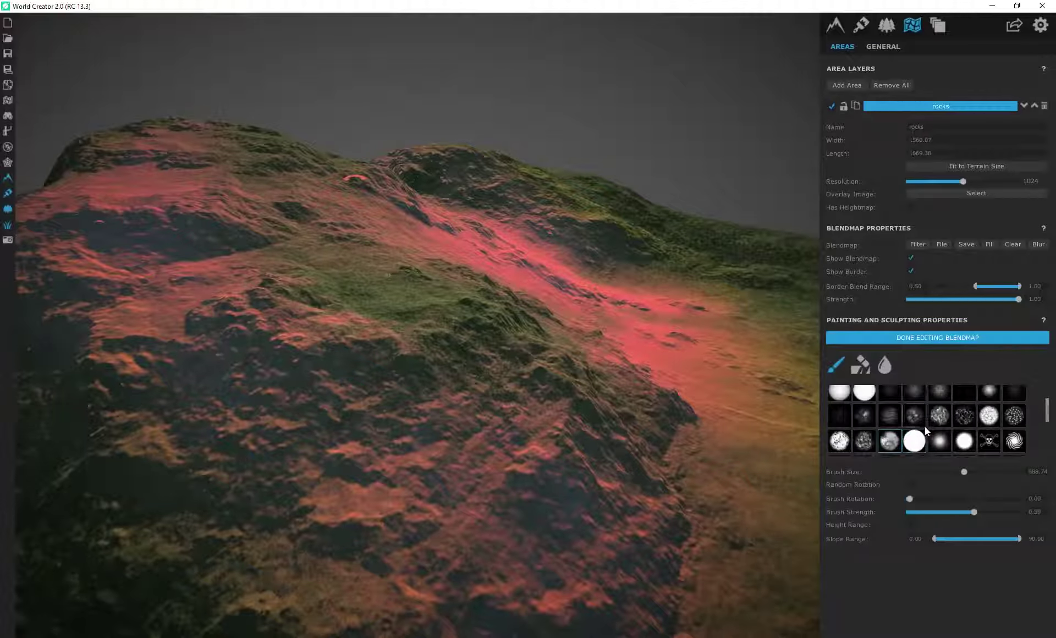
scroll(925, 427, up, 1)
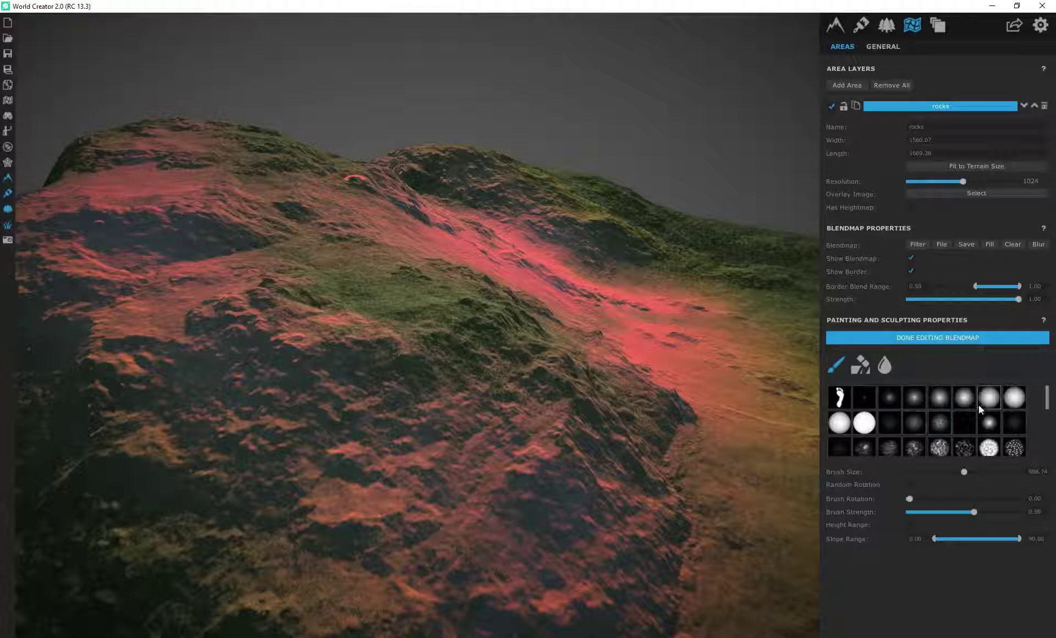
scroll(974, 429, down, 2)
click(1010, 418)
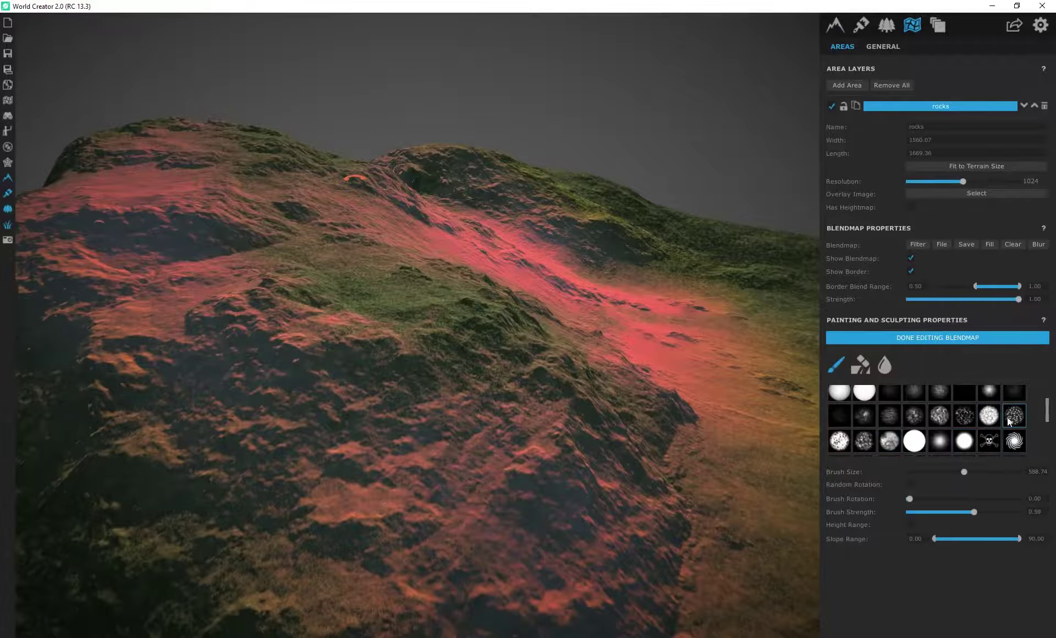
mouse_move(462, 322)
right_down()
mouse_move(448, 346)
mouse_move(360, 307)
mouse_move(593, 343)
mouse_move(575, 366)
right_up()
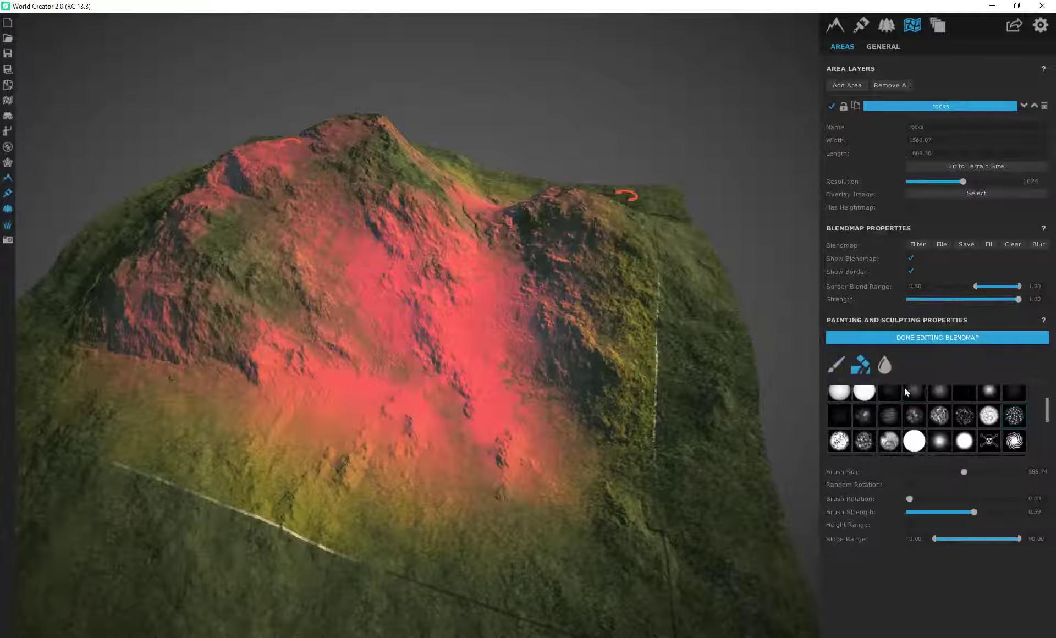
click(485, 333)
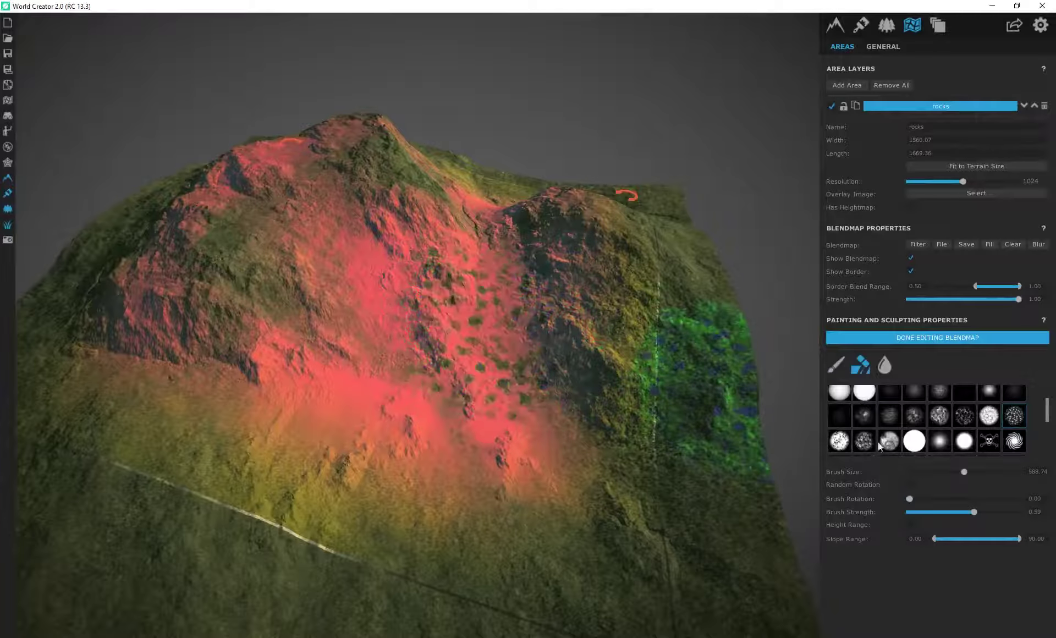
Erase the rocks coverage from the central slope and the ridge beside the saddle, changing from a faint textured brush to a soft round one
click(890, 415)
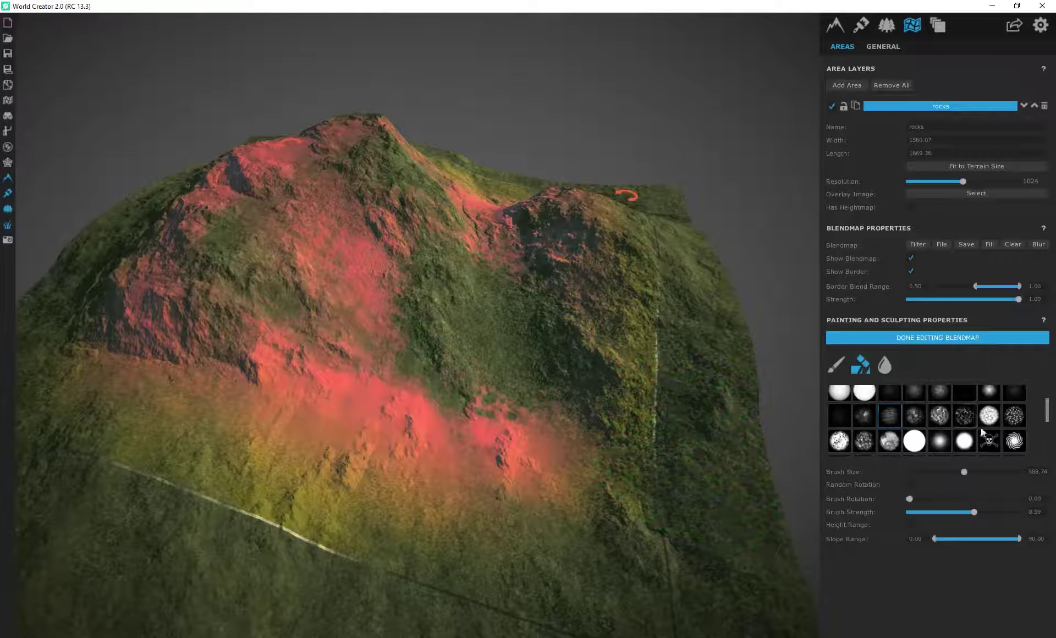
scroll(972, 399, up, 1)
click(974, 398)
mouse_move(533, 269)
mouse_down()
mouse_move(500, 306)
mouse_move(512, 310)
mouse_up()
Paint rocks coverage down the gully below the saddle with the soft round brush and inspect the textured slope
click(836, 365)
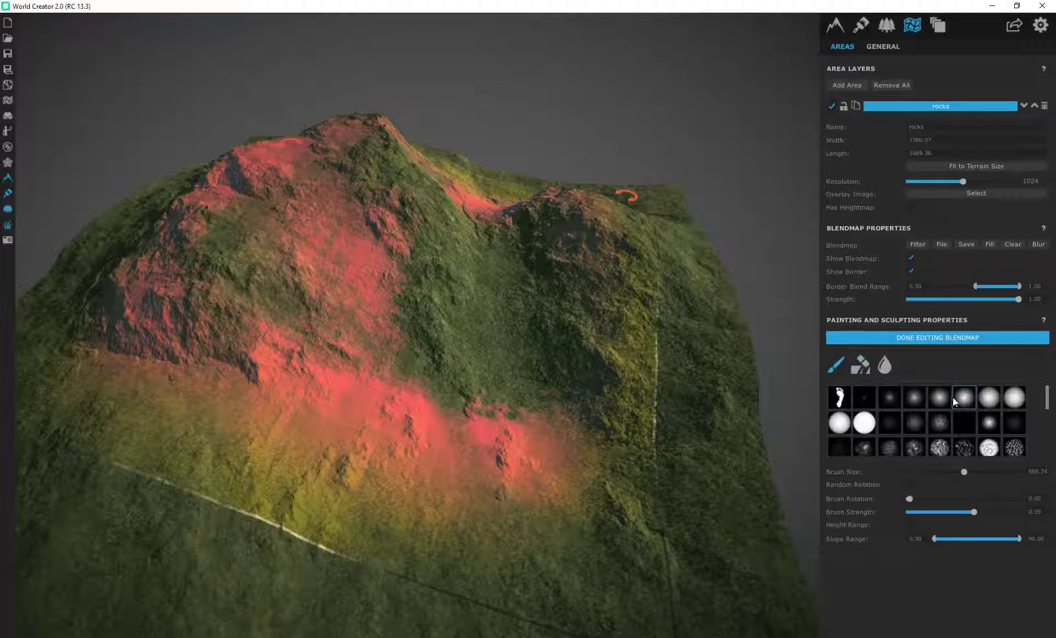
mouse_move(494, 260)
mouse_down()
mouse_move(526, 345)
mouse_move(536, 435)
mouse_up()
click(861, 25)
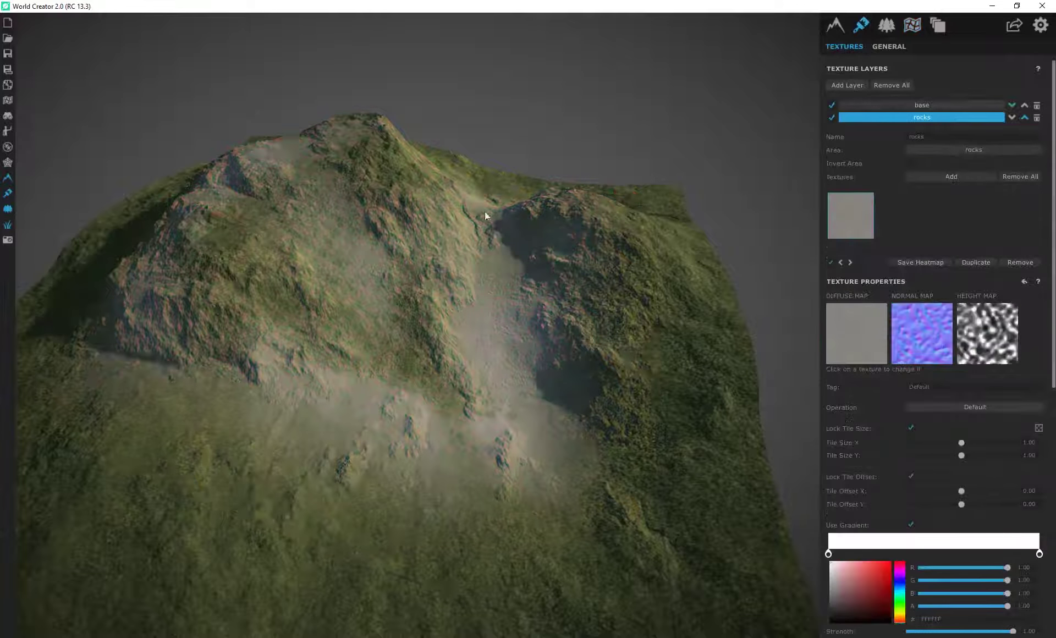
right_drag(484, 211, 531, 333)
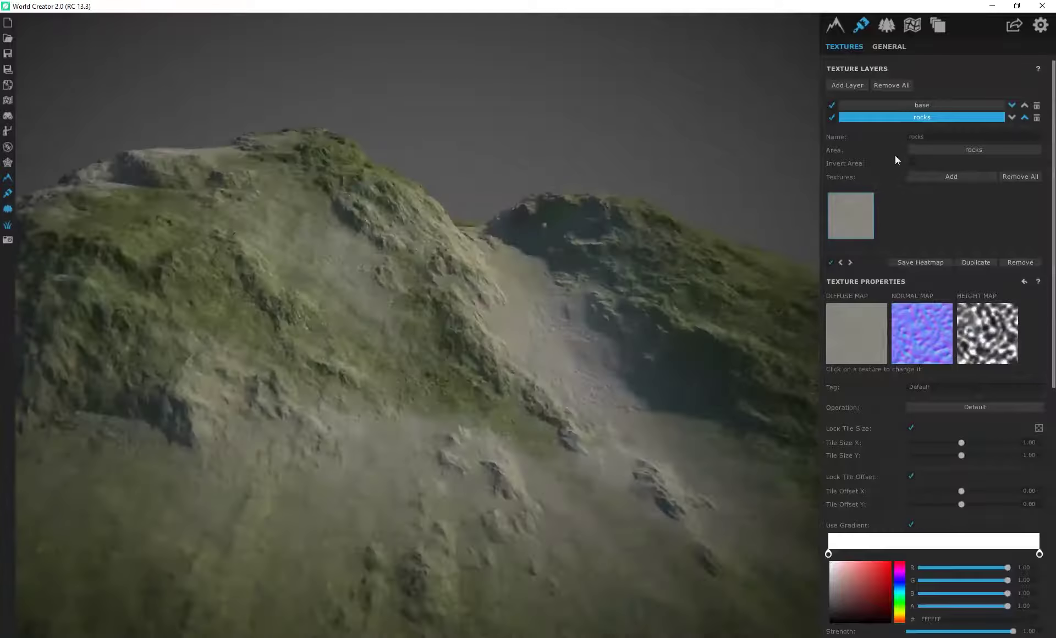
right_drag(417, 389, 451, 385)
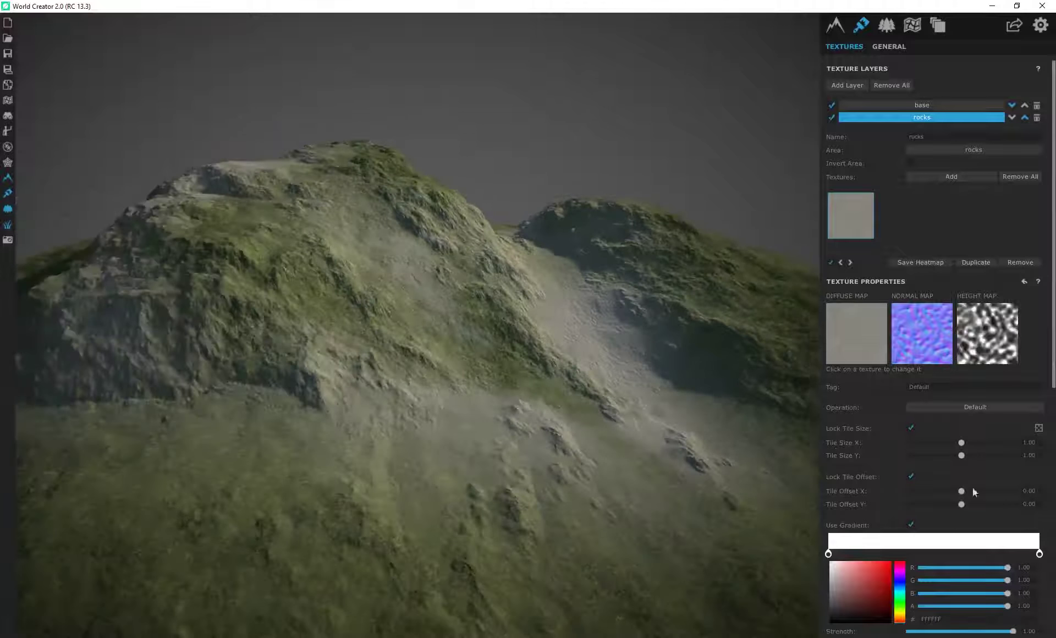
Turn the rocks texture's gradient off and back on
scroll(916, 483, down, 2)
click(911, 460)
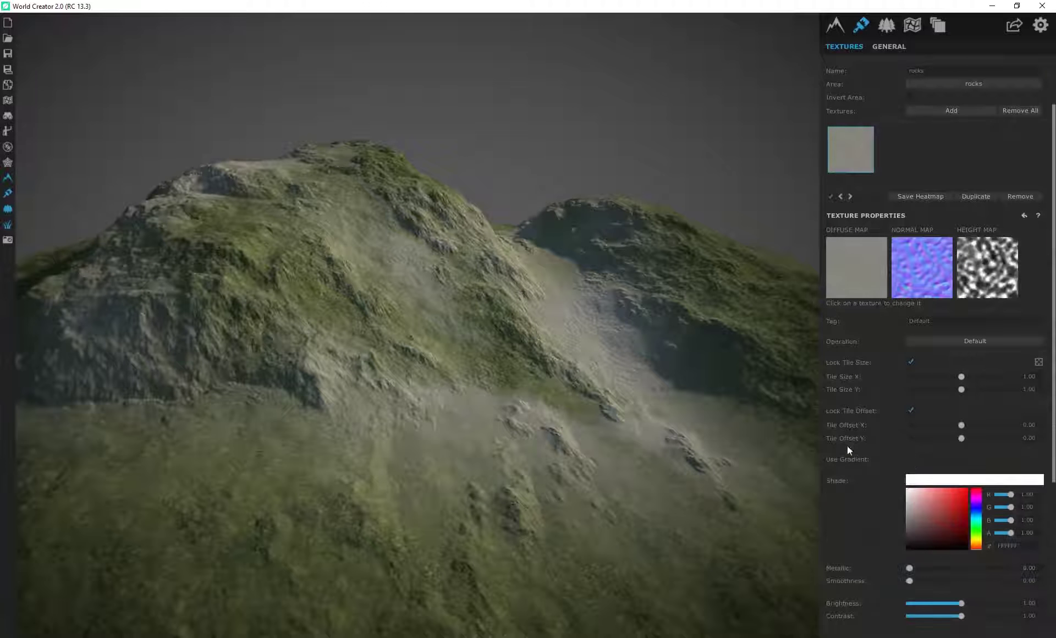
click(910, 460)
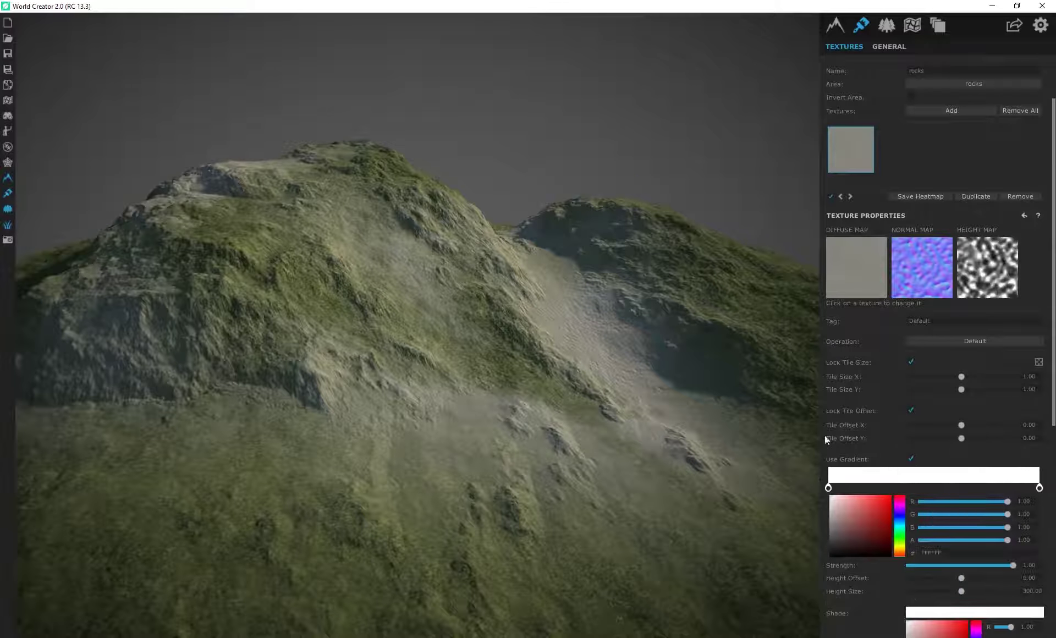
Tint the rocks texture's shade light red with R 0.96, G 0.35 and B 0.35
right_drag(416, 342, 518, 366)
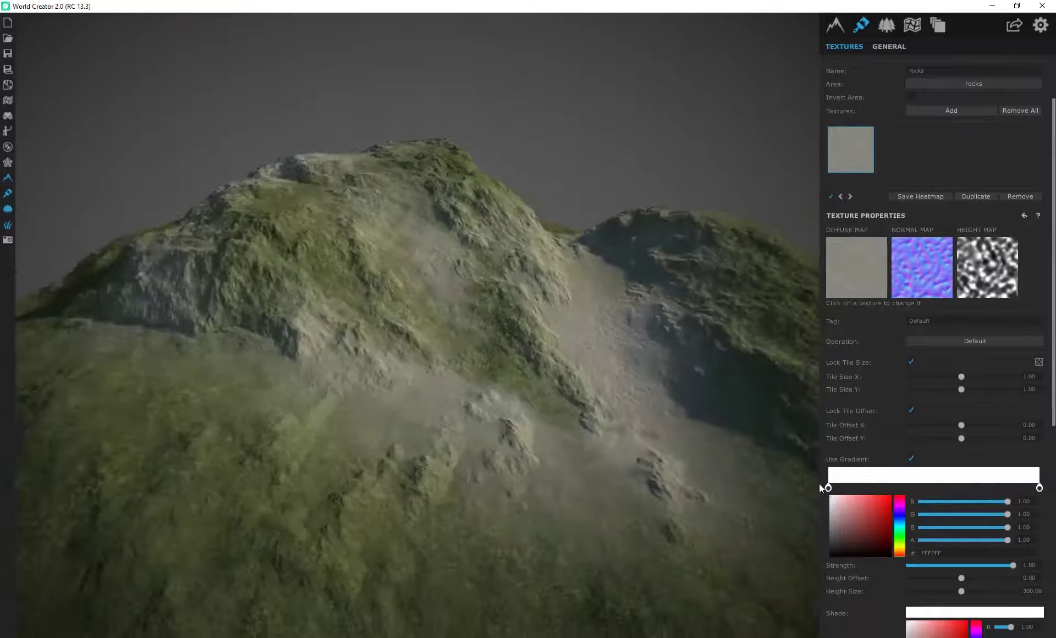
click(829, 488)
click(948, 570)
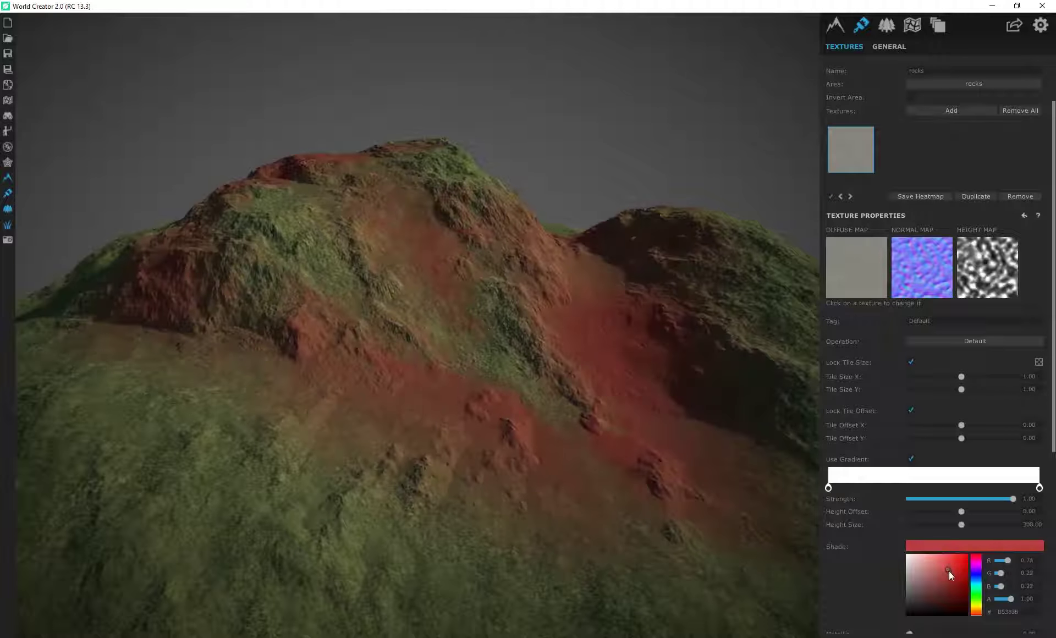
mouse_move(949, 571)
mouse_down()
mouse_move(946, 580)
mouse_move(946, 555)
mouse_up()
drag(550, 327, 693, 378)
Colour the end stop of the rocks gradient dark red, and change it to blue with R 0.12, G 0.26 and B 0.61
click(1040, 488)
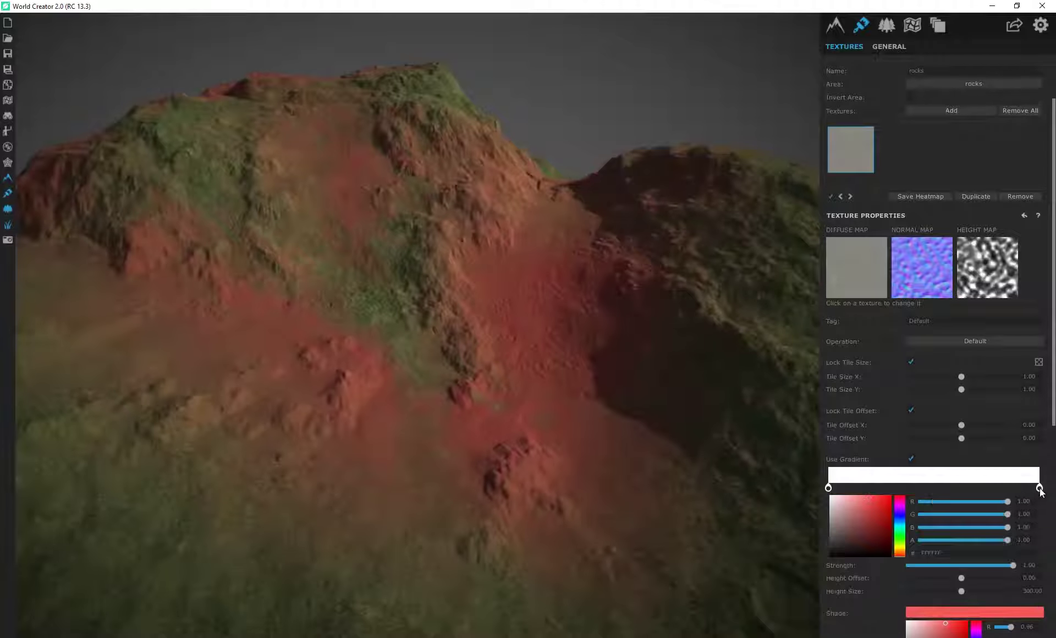
click(834, 497)
drag(834, 498, 796, 483)
click(887, 515)
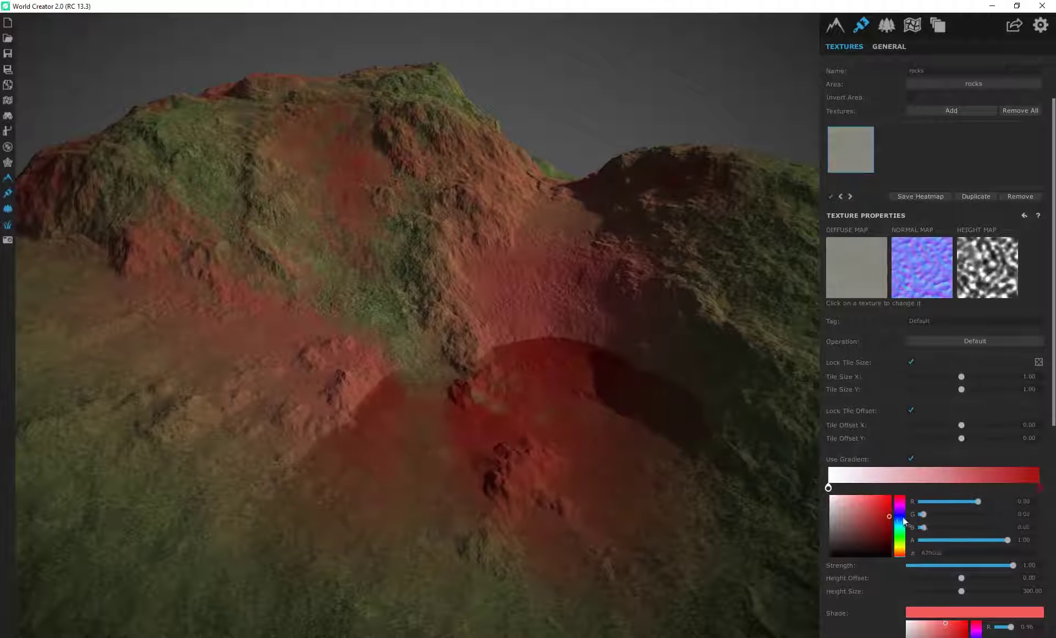
click(901, 519)
mouse_move(881, 515)
mouse_down()
mouse_move(869, 513)
mouse_move(880, 520)
mouse_up()
drag(665, 382, 605, 384)
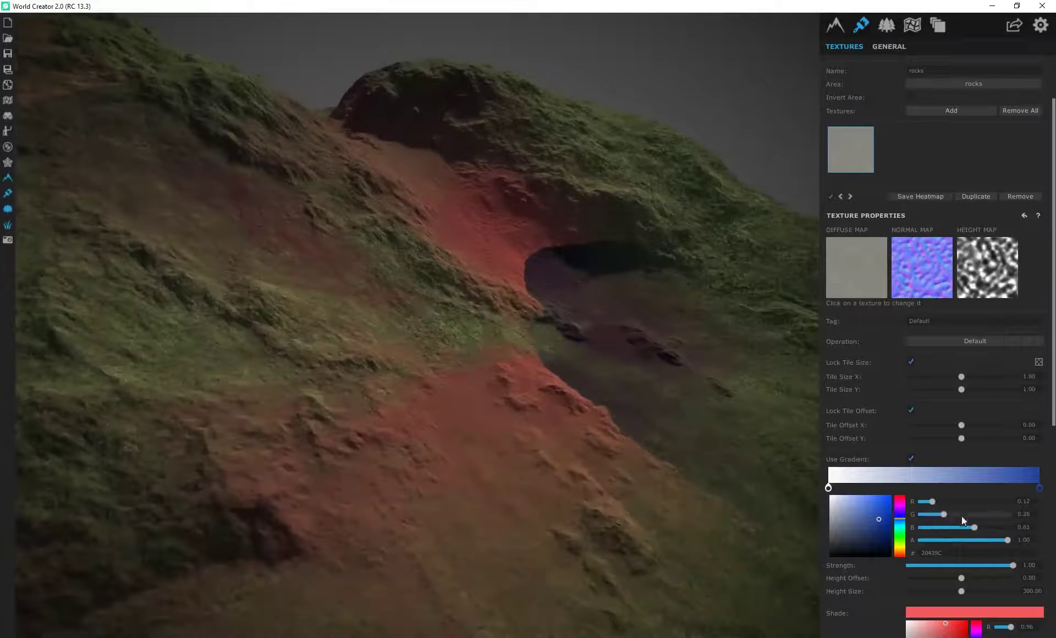
Set the gradient's height offset to about 25.81 and its height size to about 267.87
scroll(876, 580, down, 1)
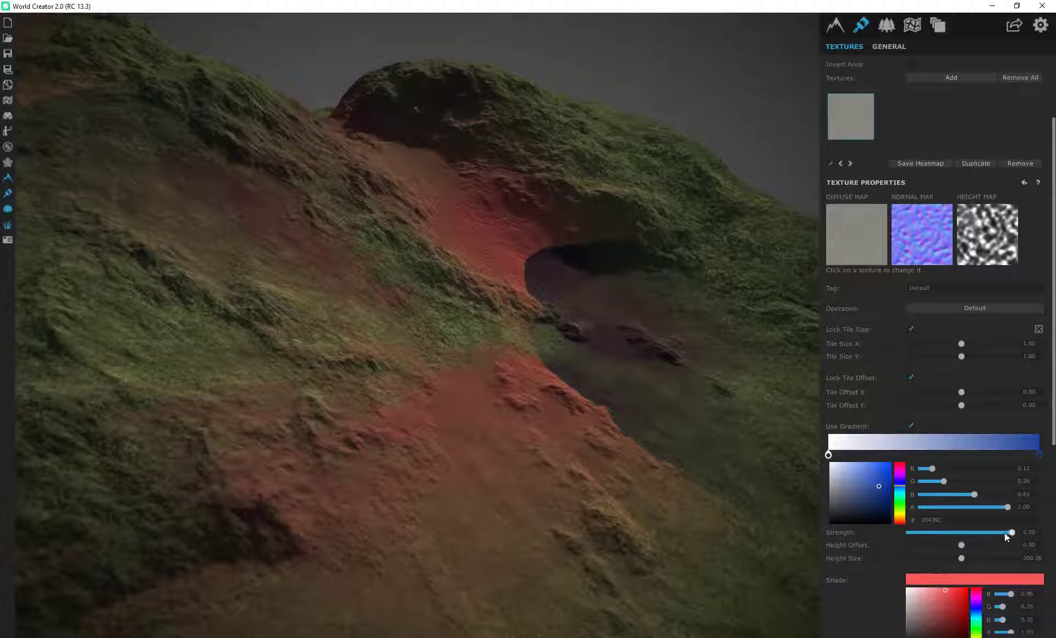
drag(976, 541, 919, 560)
drag(495, 385, 308, 361)
mouse_move(308, 364)
right_down()
mouse_move(479, 389)
mouse_move(436, 347)
mouse_move(304, 288)
mouse_move(468, 356)
mouse_move(429, 255)
mouse_move(391, 236)
mouse_move(517, 338)
right_up()
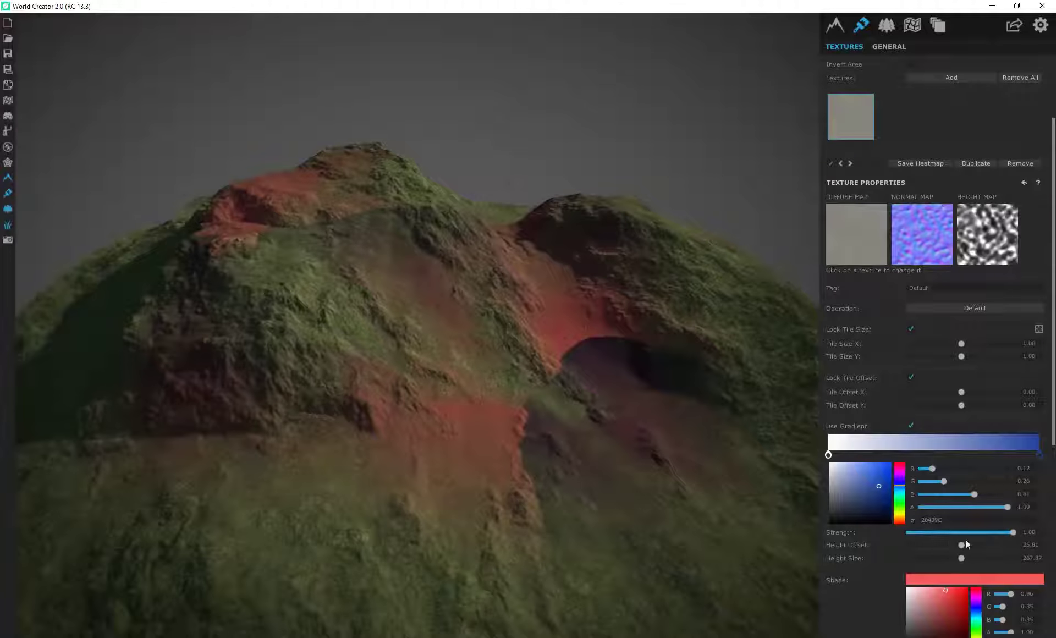
Lower the gradient strength to 0.38 and make its end colour a more saturated blue
mouse_move(1015, 532)
mouse_down()
mouse_move(894, 529)
mouse_move(1021, 552)
mouse_move(949, 532)
mouse_up()
drag(886, 481, 851, 478)
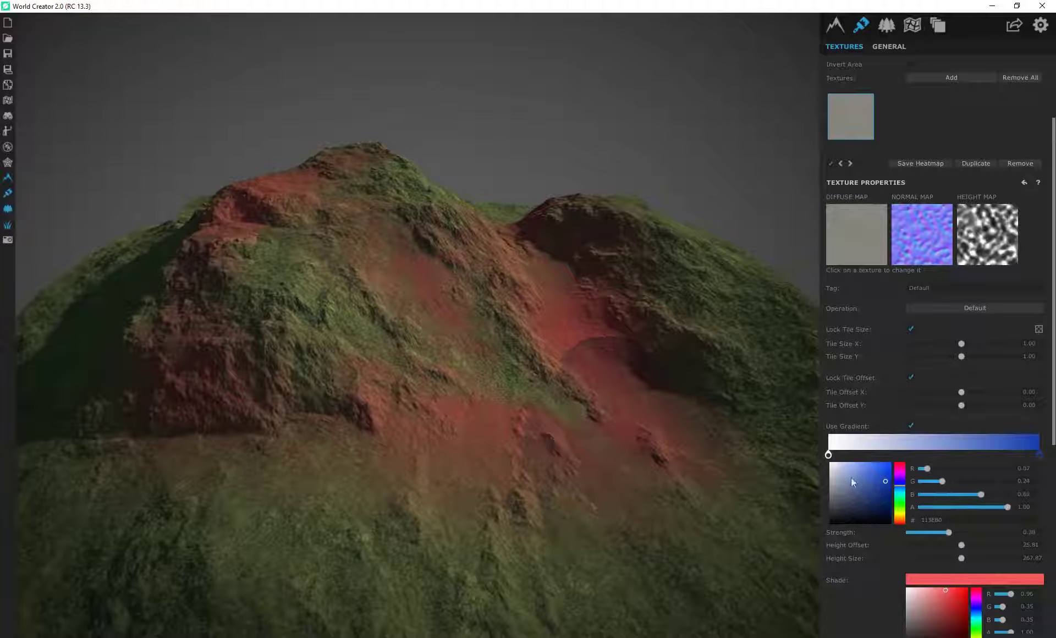
scroll(613, 360, up, 3)
drag(523, 391, 444, 284)
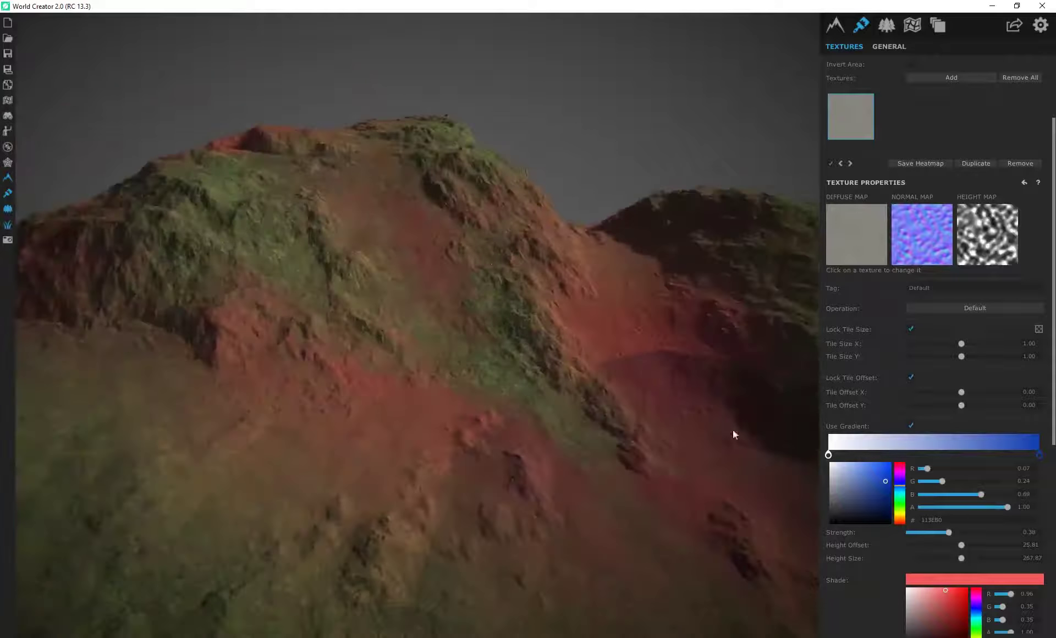
Disable the rocks texture's gradient and set its shade to brown with R 0.40, G 0.33 and B 0.20
click(911, 426)
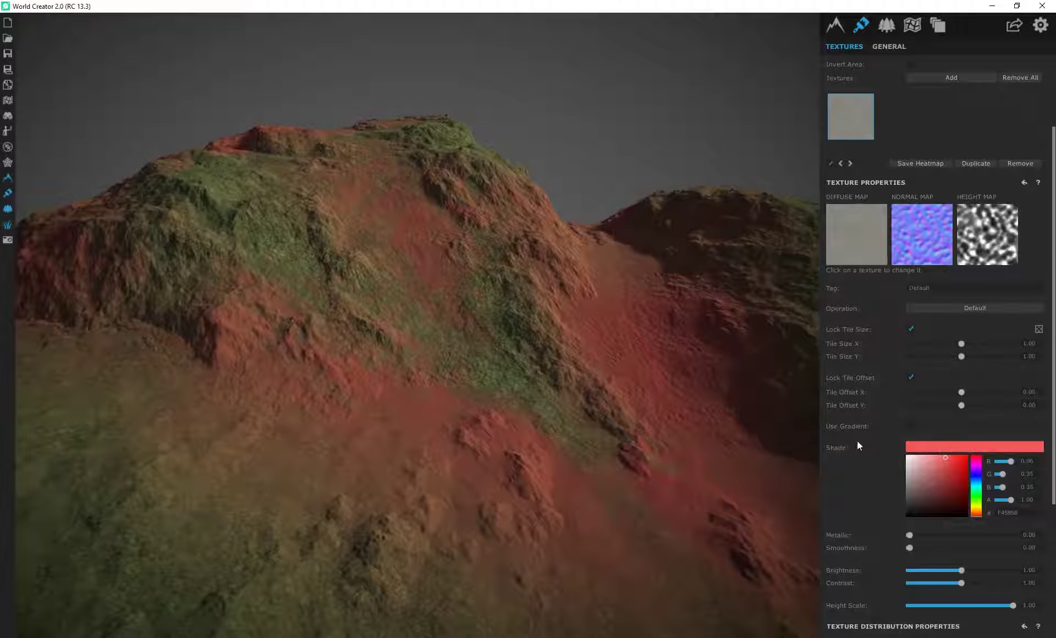
click(941, 448)
click(937, 448)
mouse_move(942, 474)
mouse_down()
mouse_move(949, 500)
mouse_move(924, 479)
mouse_move(933, 503)
mouse_move(923, 484)
mouse_move(976, 512)
mouse_move(932, 479)
mouse_move(933, 463)
mouse_move(953, 477)
mouse_move(920, 465)
mouse_move(922, 483)
mouse_move(936, 480)
mouse_up()
right_drag(548, 360, 497, 309)
drag(932, 486, 937, 492)
right_drag(517, 314, 821, 524)
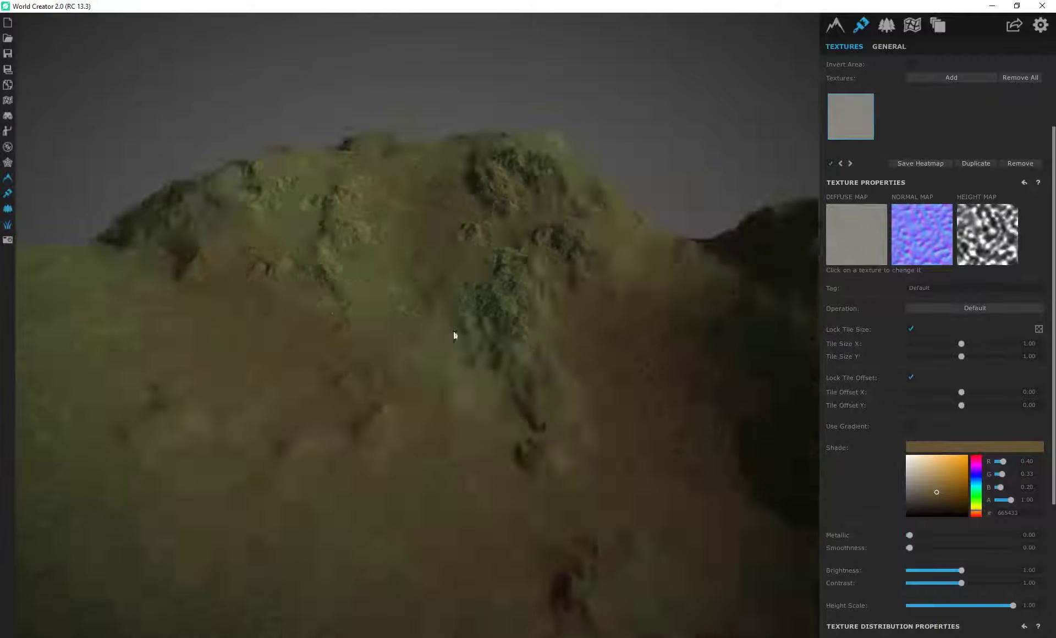
Raise the rocks texture's smoothness to 0.50 and on to 0.62, checking the shine on the slope
right_drag(455, 335, 636, 428)
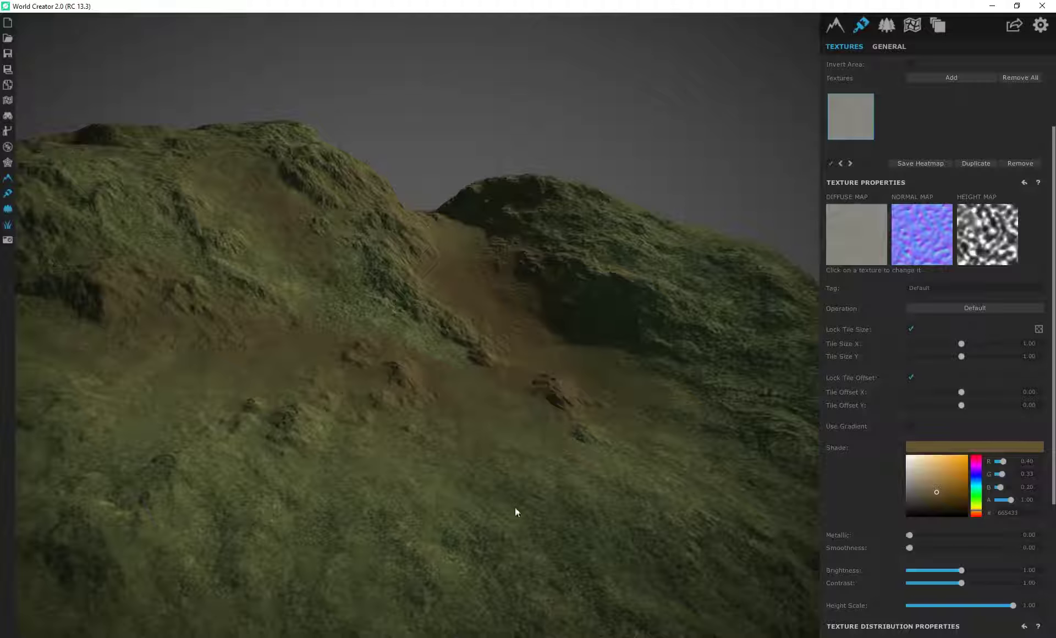
drag(910, 549, 962, 549)
right_drag(606, 411, 518, 270)
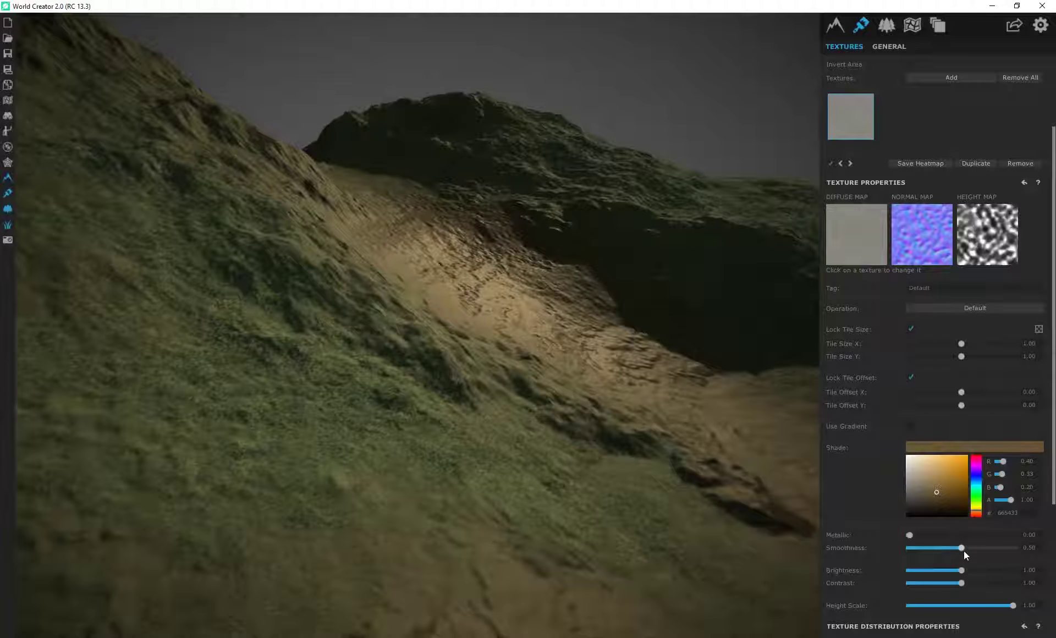
drag(962, 549, 984, 549)
drag(976, 548, 974, 548)
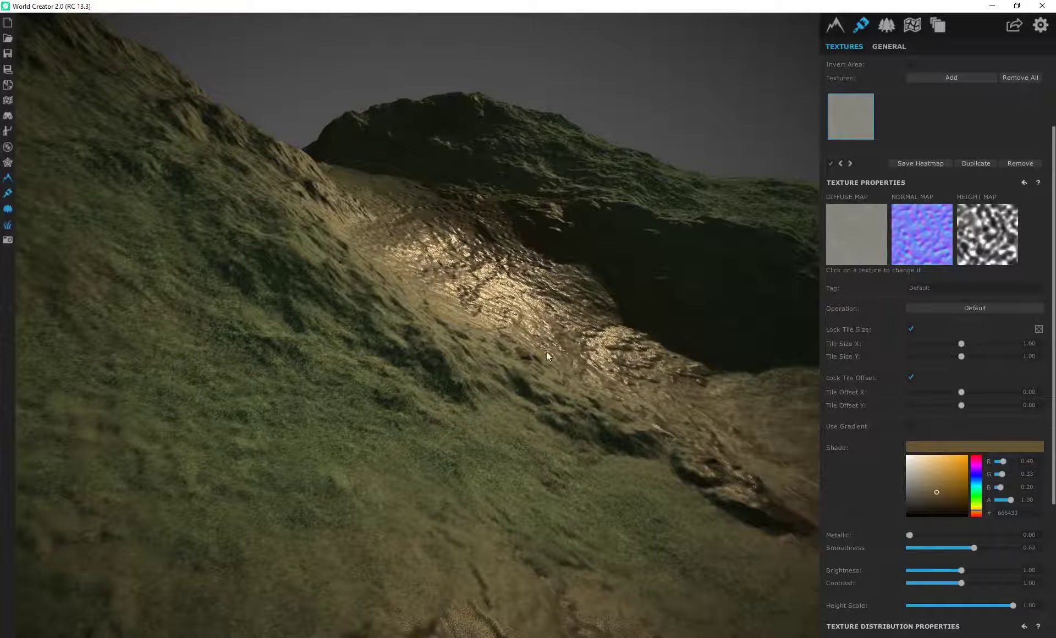
right_drag(536, 338, 421, 305)
Save the project and set the rocks texture's smoothness to 0.00
key(s)
key(ctrl+s)
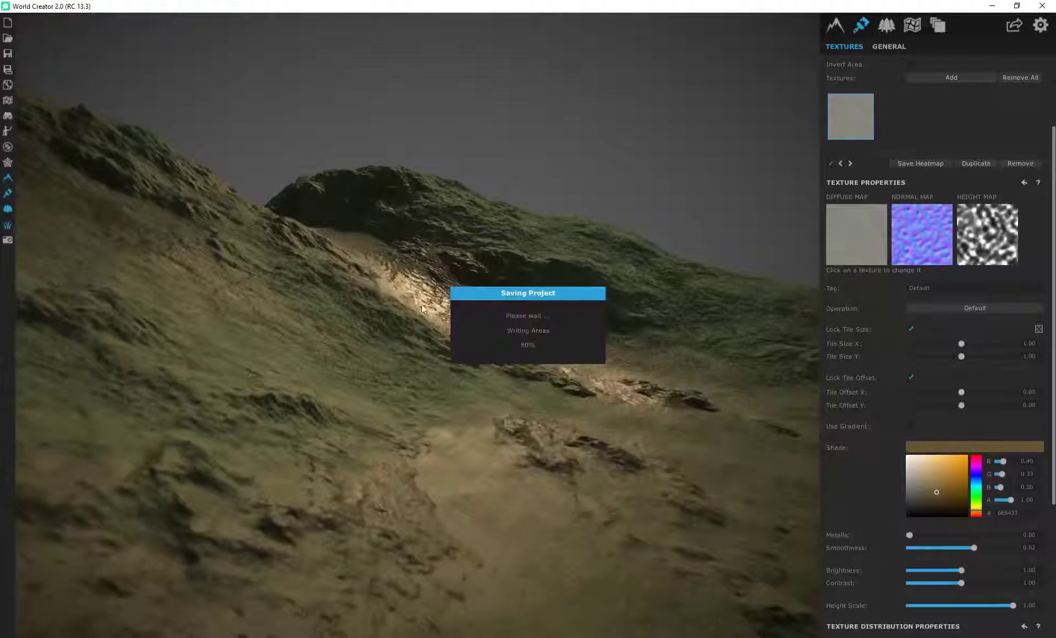
right_drag(384, 273, 495, 436)
drag(975, 548, 909, 548)
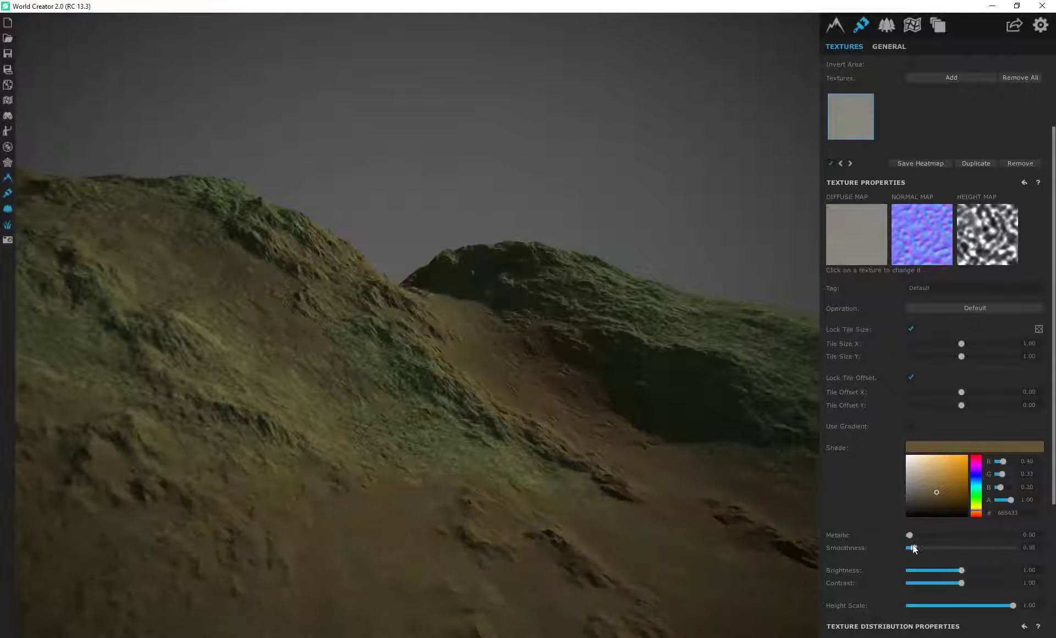
Set the brown texture's brightness to 1.36 and its contrast to 1.05
right_drag(570, 494, 527, 450)
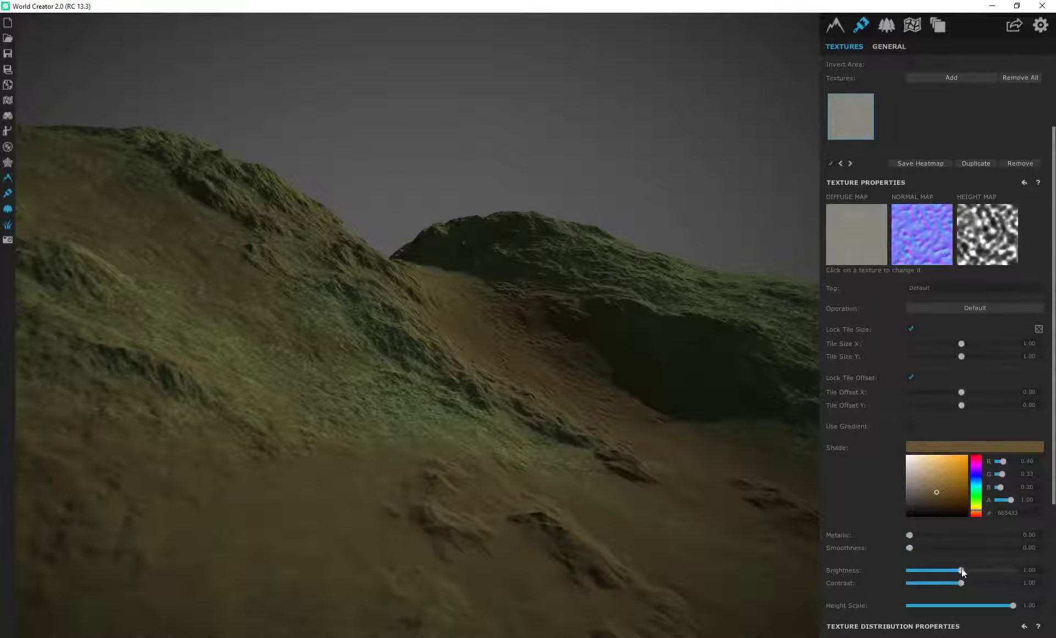
mouse_move(962, 570)
mouse_down()
mouse_move(987, 572)
mouse_move(968, 583)
mouse_move(953, 570)
mouse_move(989, 572)
mouse_up()
right_drag(678, 501, 439, 398)
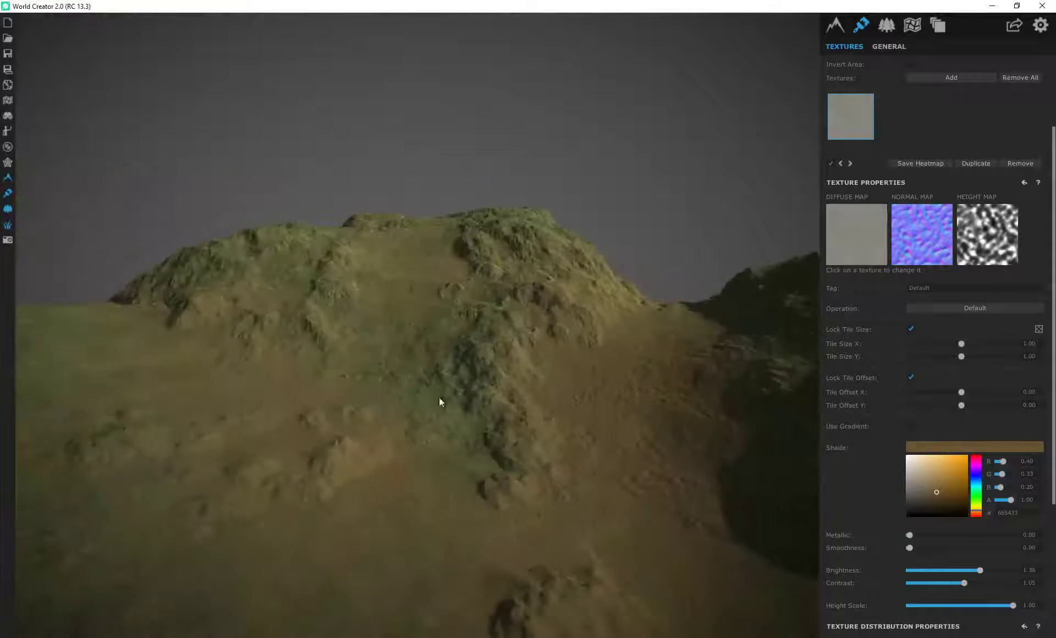
right_drag(759, 535, 365, 345)
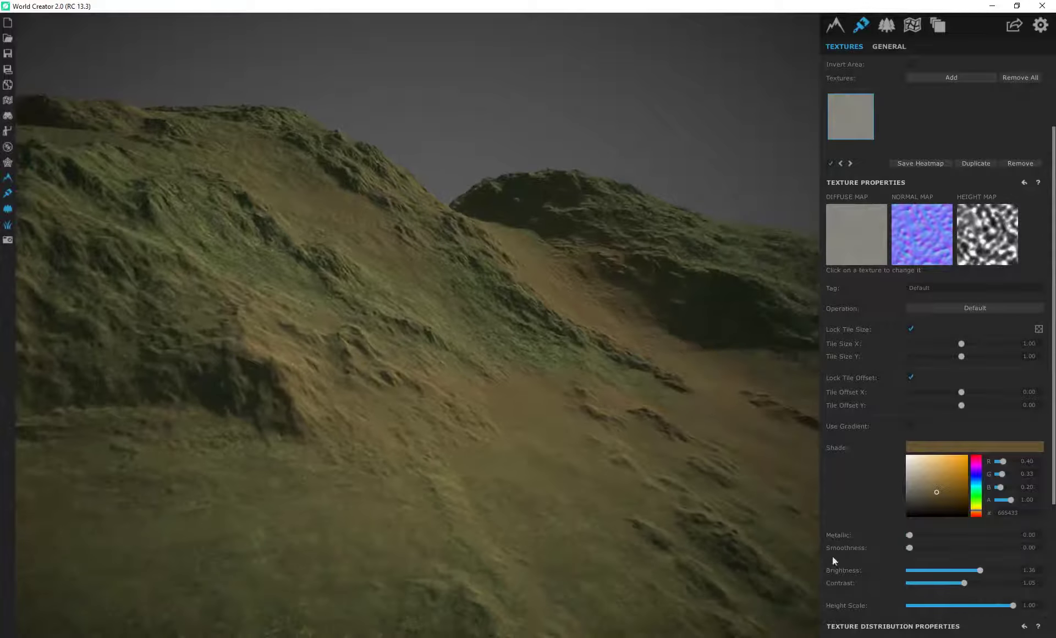
Rename the texture layer that uses Sand_LakesideBeachSand to sand
scroll(874, 547, down, 3)
right_drag(765, 473, 396, 347)
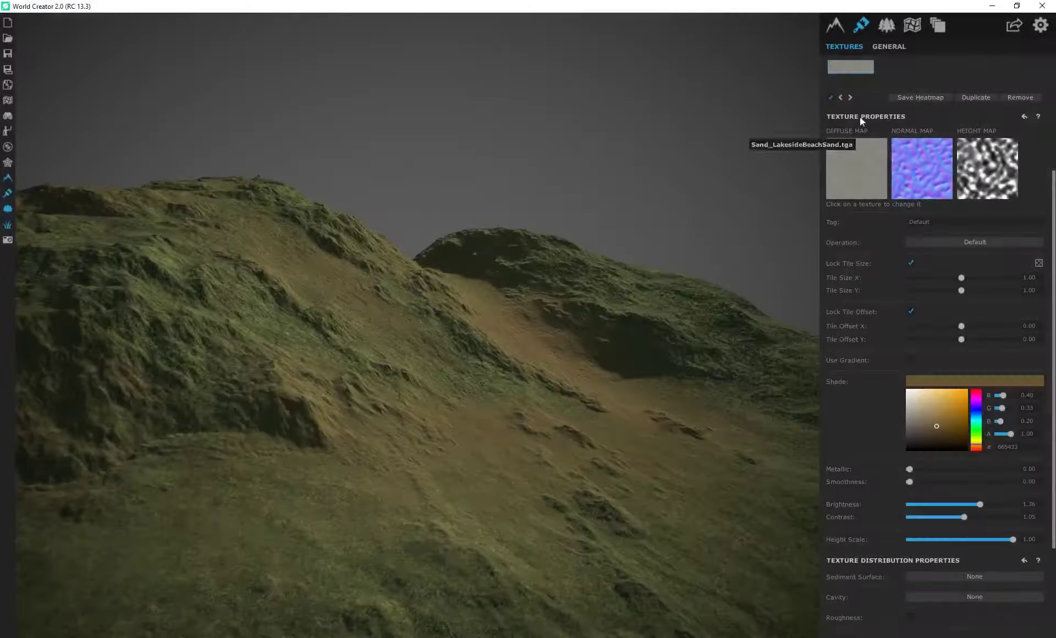
scroll(880, 117, up, 7)
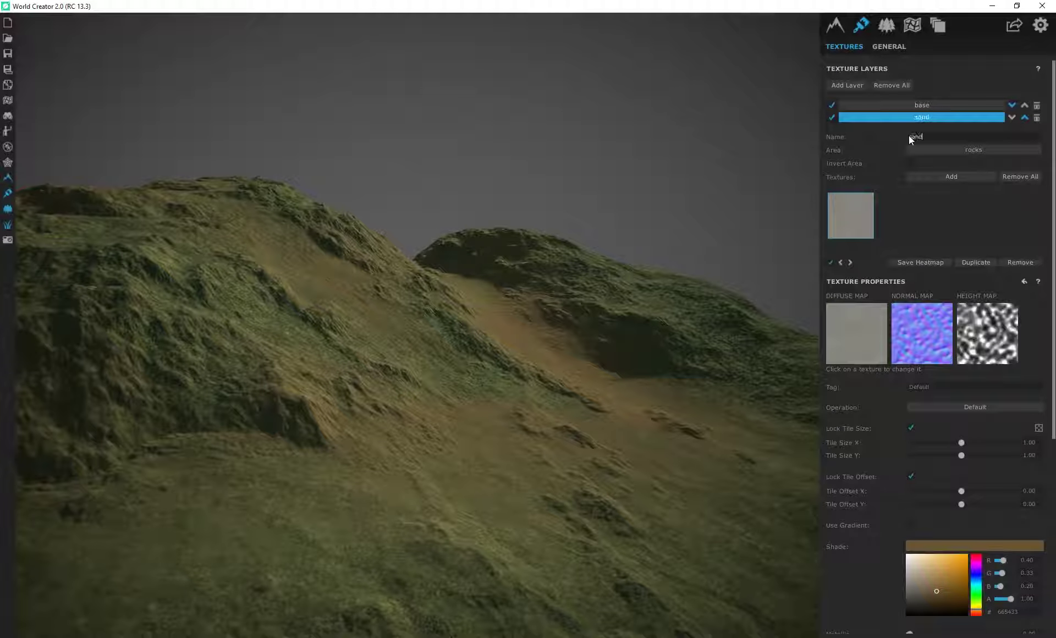
Add a texture layer named rocks and give it the sand_konabeachblacksand ground texture
click(847, 86)
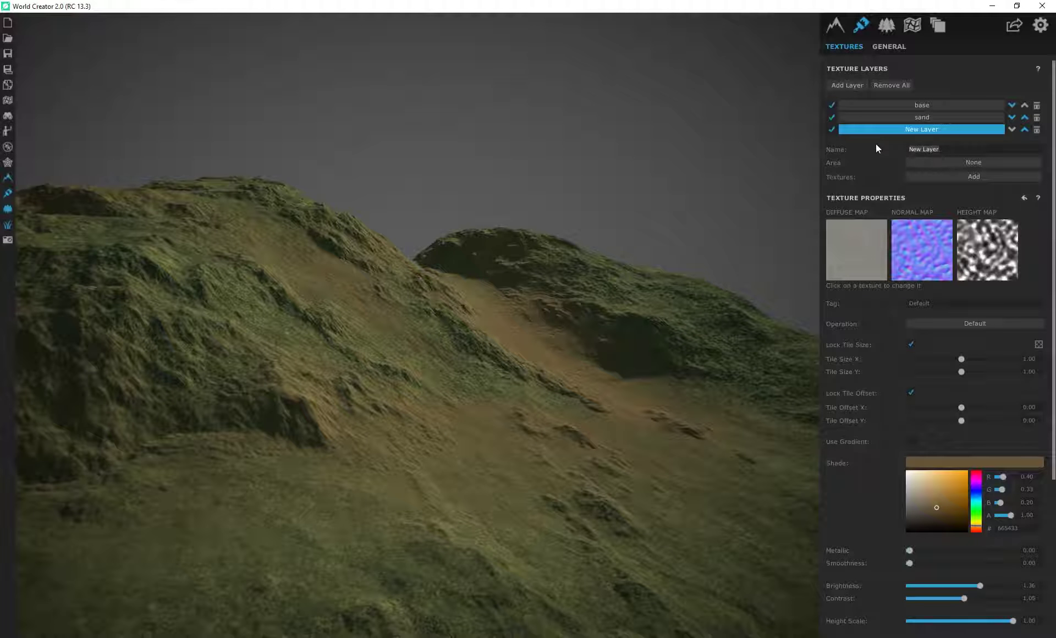
text(rocks)
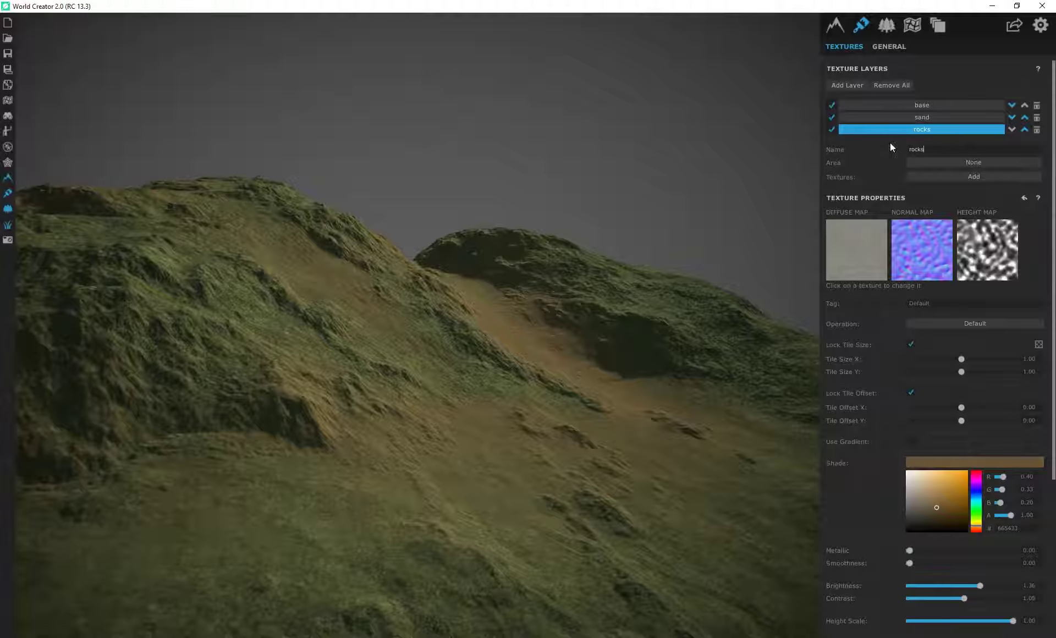
click(950, 176)
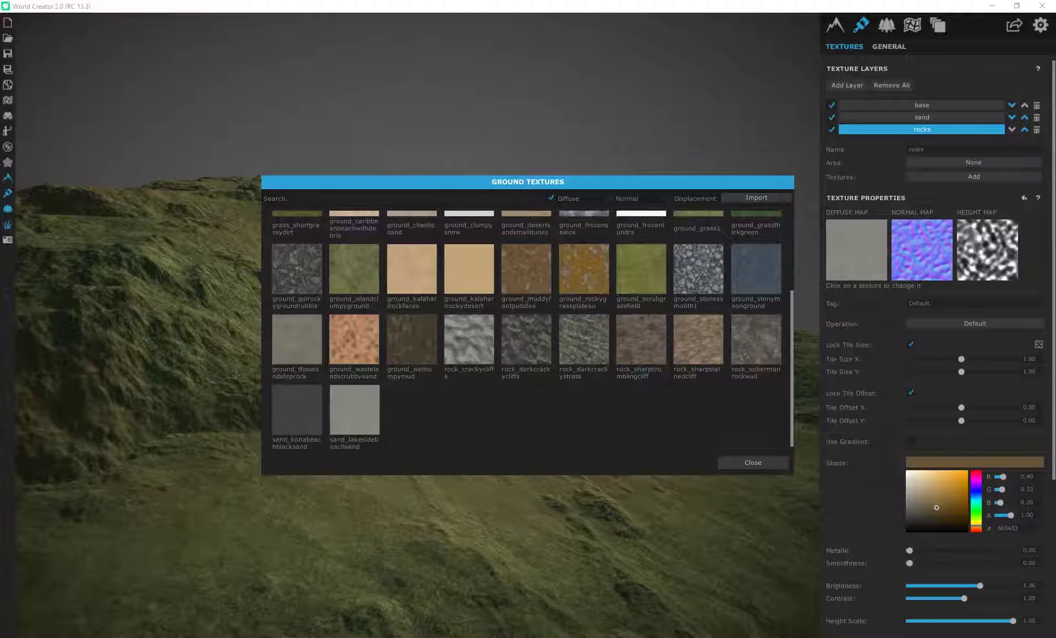
click(291, 418)
drag(468, 391, 474, 358)
right_drag(506, 400, 496, 380)
Set the new rocks texture's shade to white (FFFFFF) and raise its brightness to about 1.16
click(924, 548)
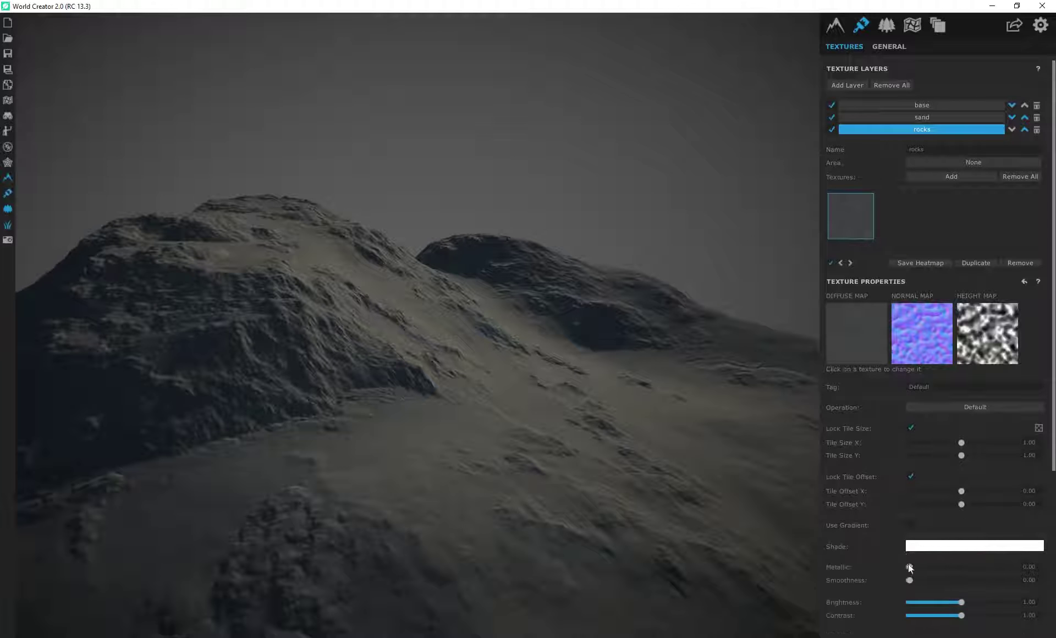
click(923, 548)
click(907, 596)
drag(906, 593, 857, 524)
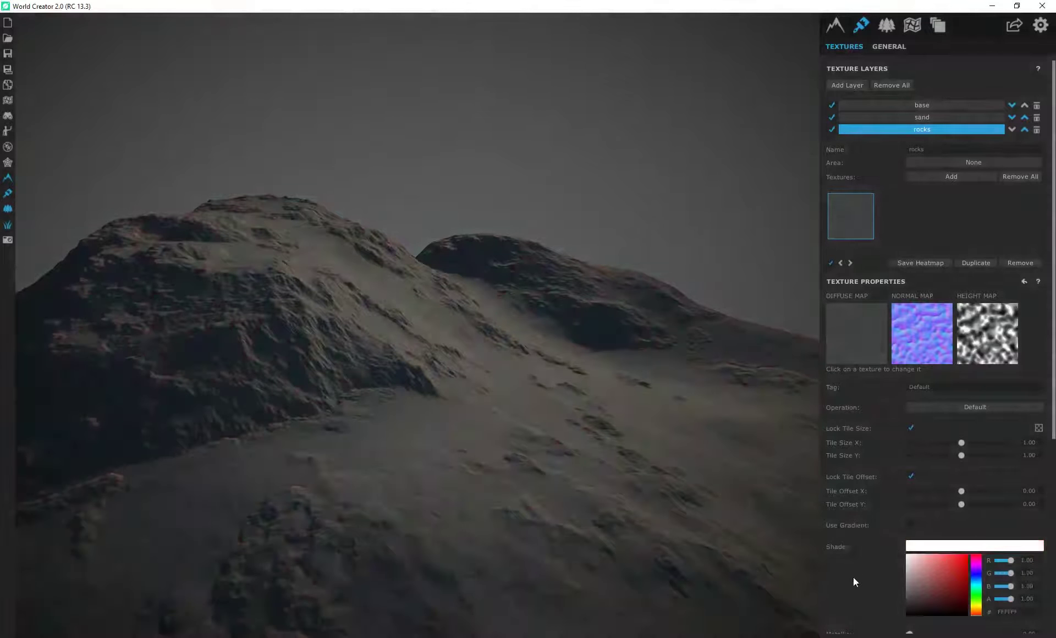
scroll(854, 577, down, 3)
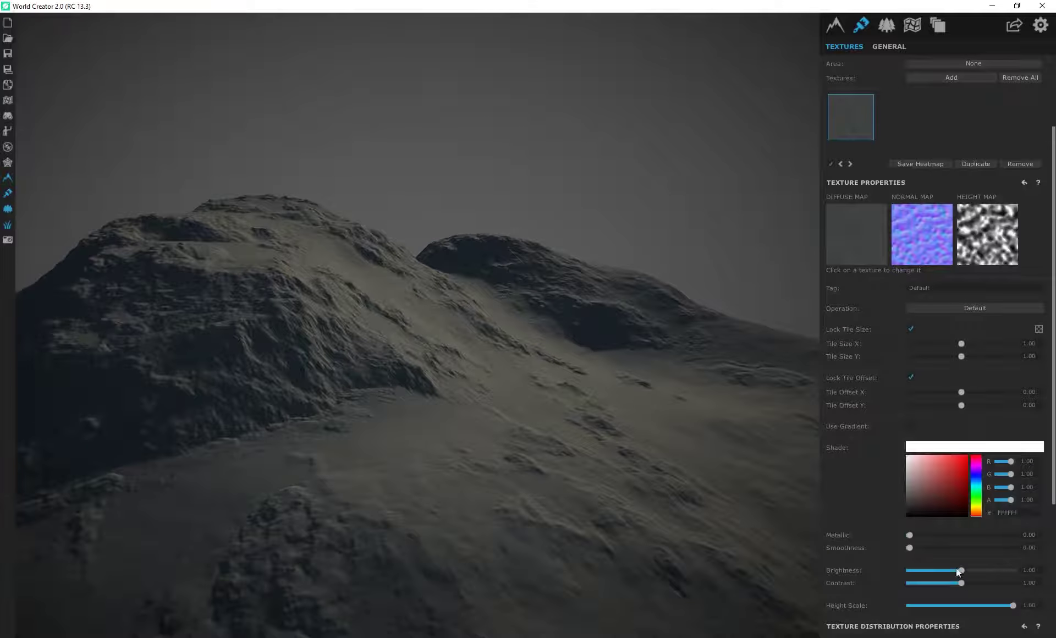
drag(960, 570, 972, 573)
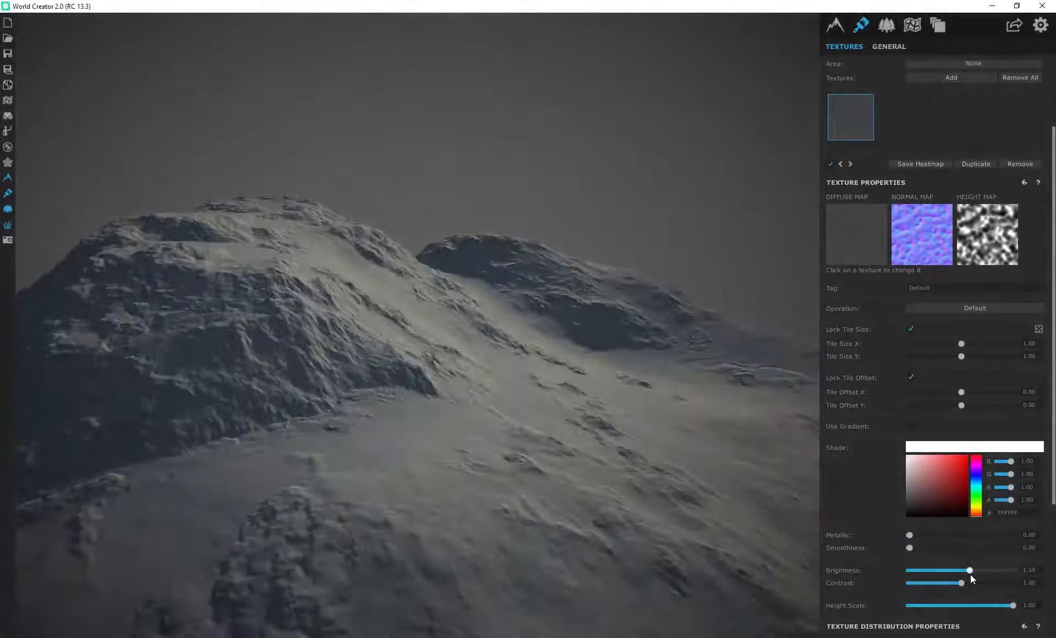
Set the cavity distribution of the rocks texture to Convex
scroll(858, 447, down, 3)
scroll(860, 449, down, 2)
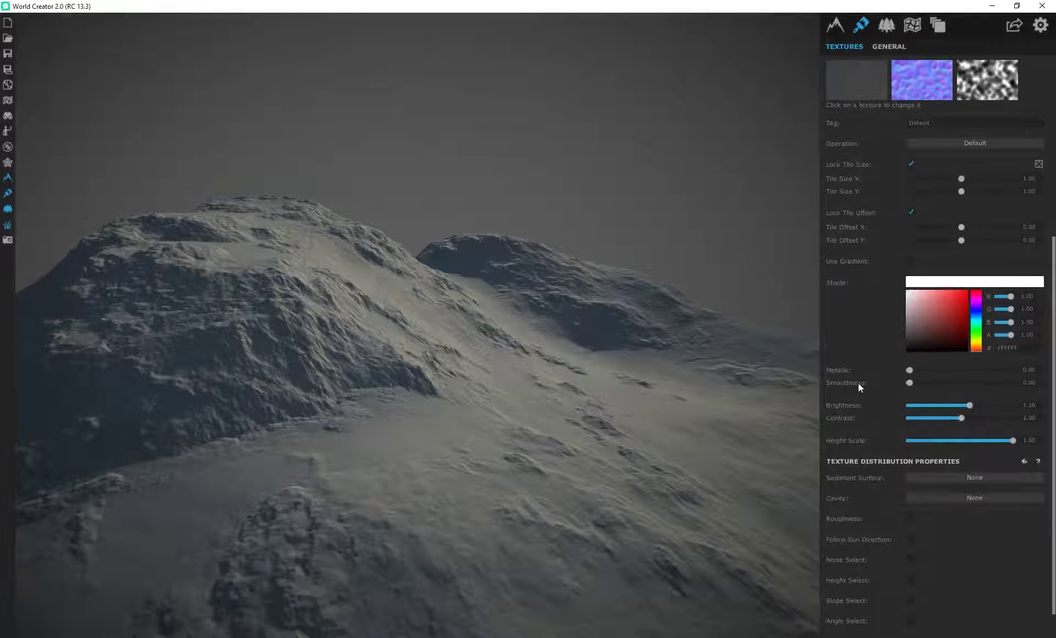
drag(495, 329, 388, 307)
drag(450, 370, 308, 273)
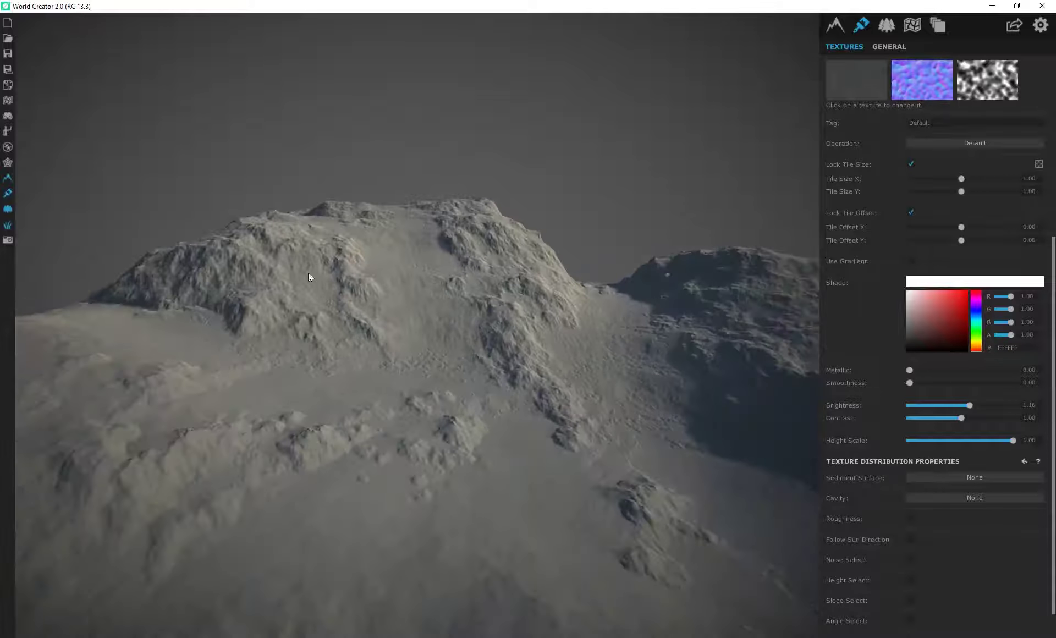
drag(296, 339, 274, 396)
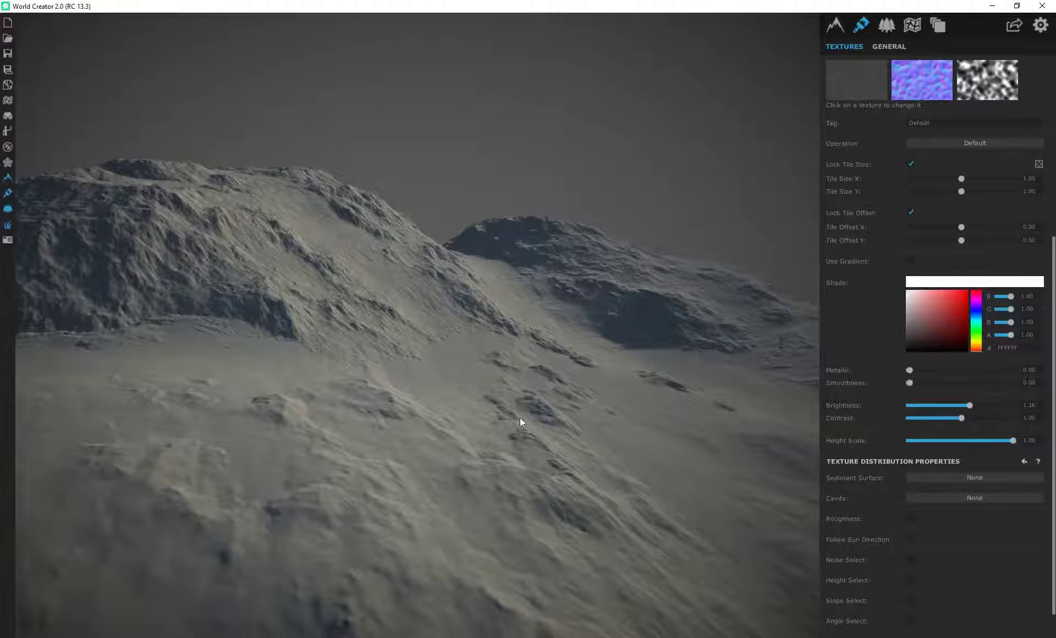
drag(544, 400, 523, 405)
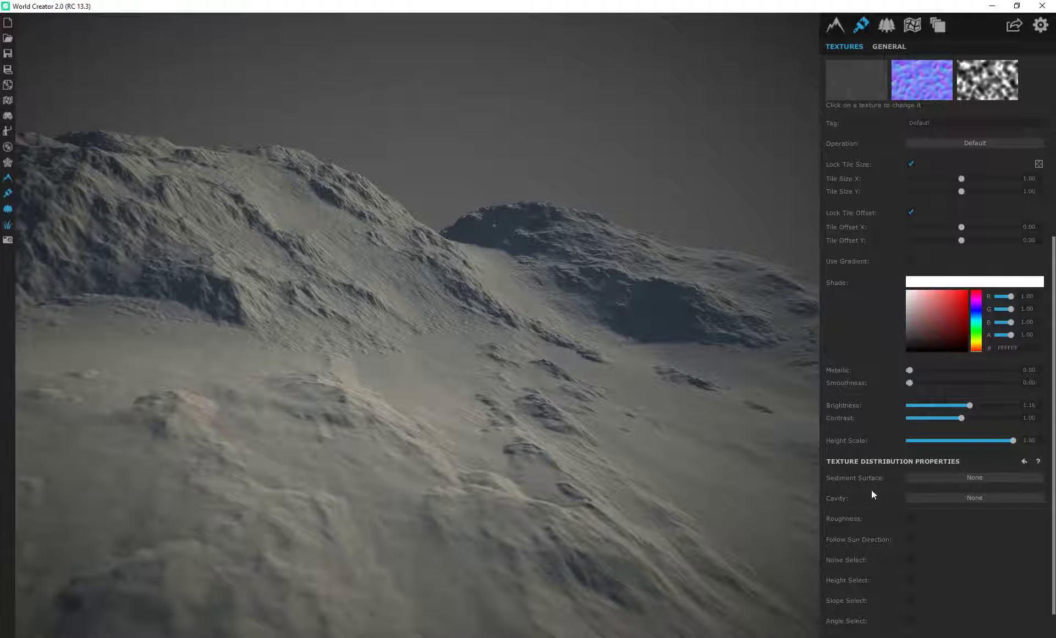
click(951, 498)
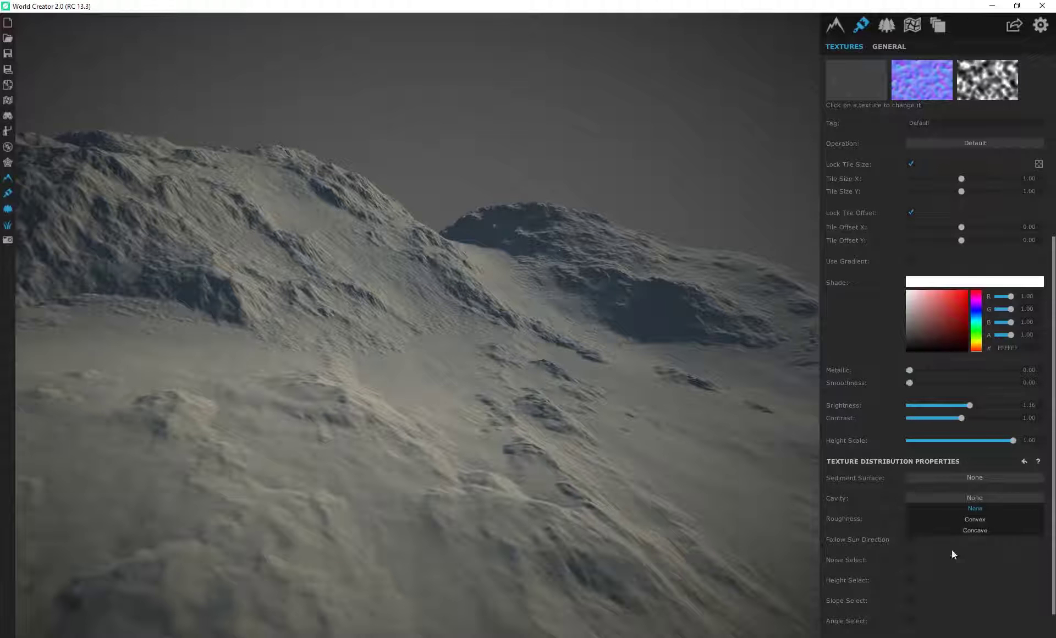
click(975, 519)
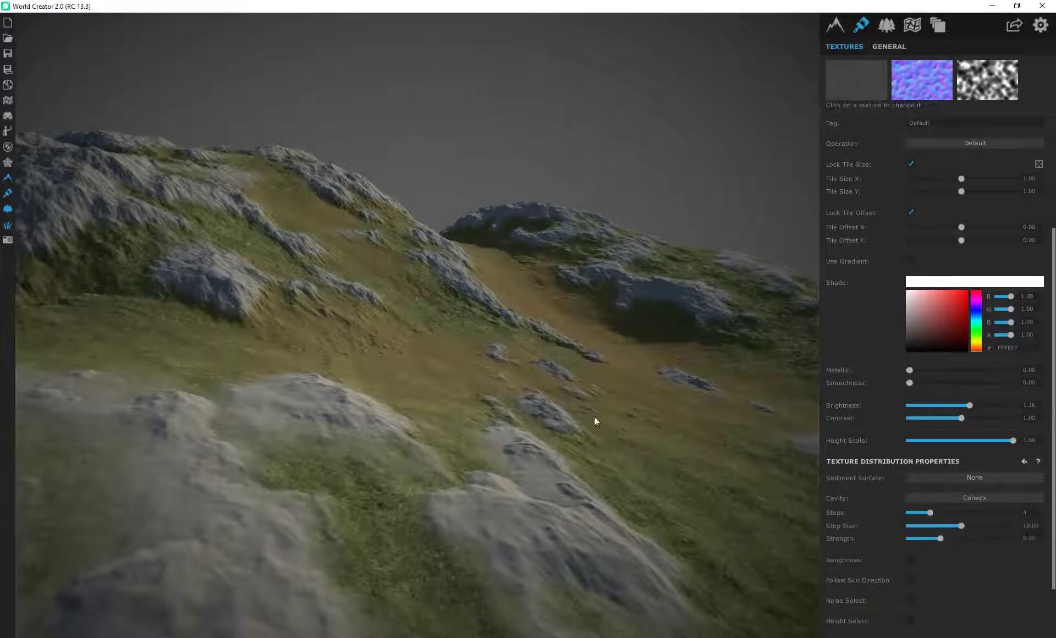
scroll(555, 370, down, 2)
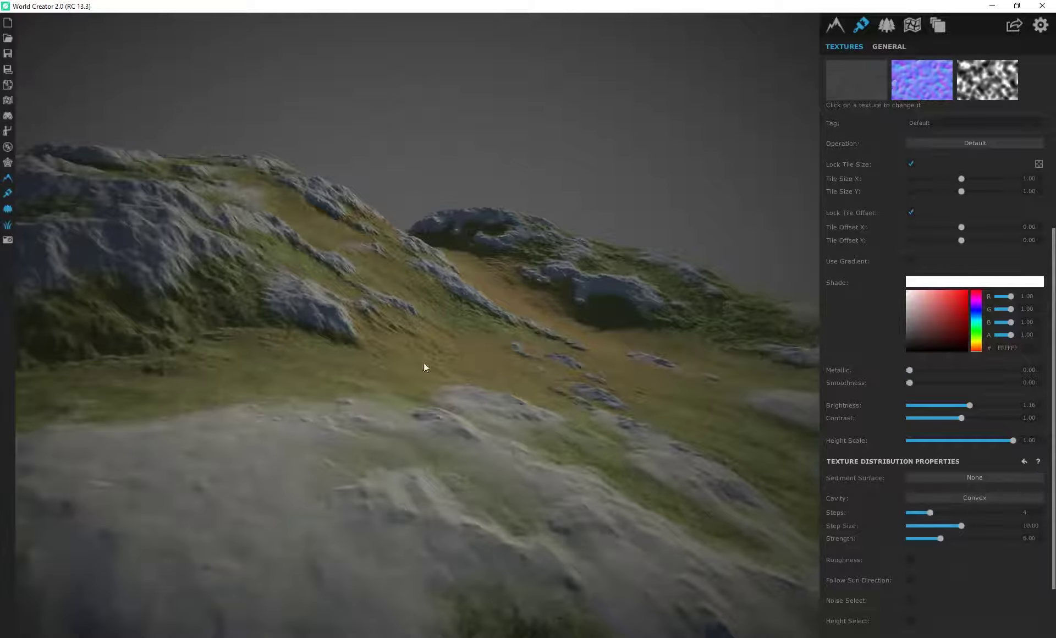
right_drag(425, 367, 593, 417)
right_drag(559, 345, 295, 305)
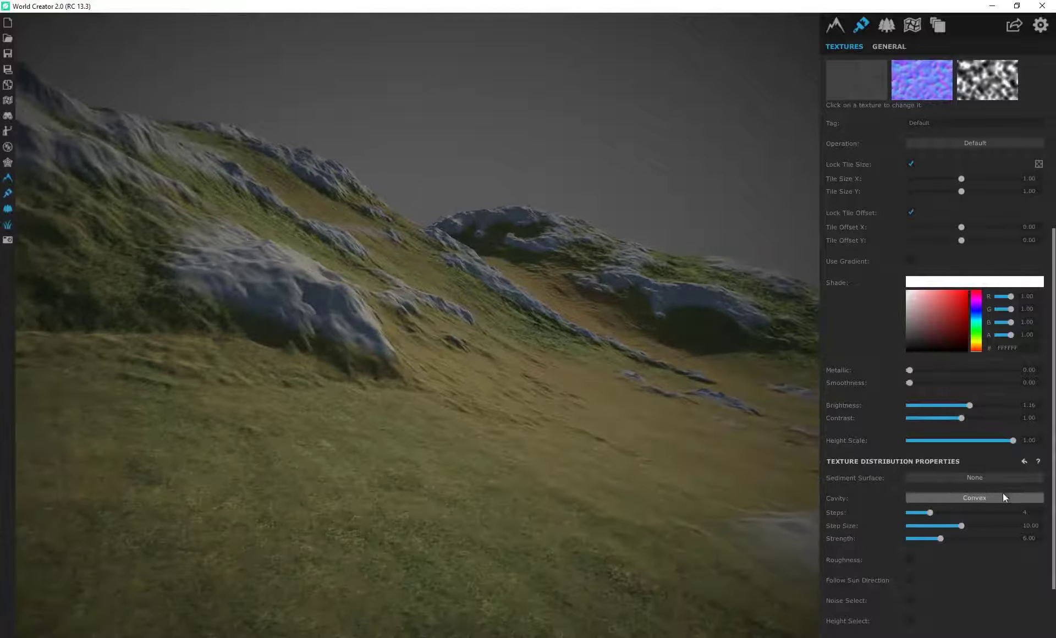
Try the Concave cavity on the rocks texture for comparison and return it to Convex
click(999, 497)
click(973, 531)
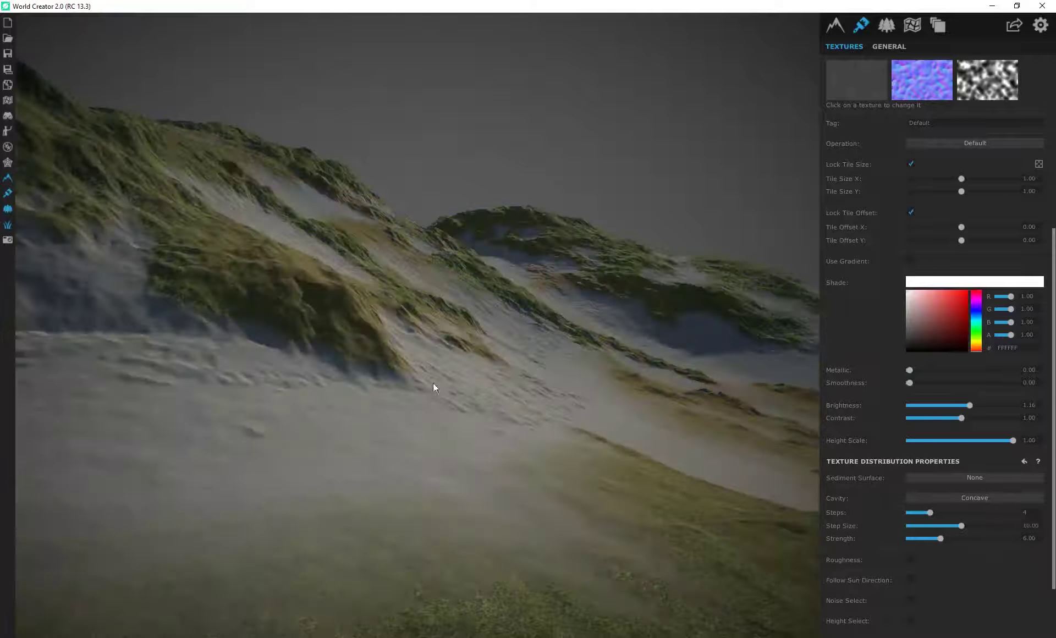
scroll(459, 352, down, 3)
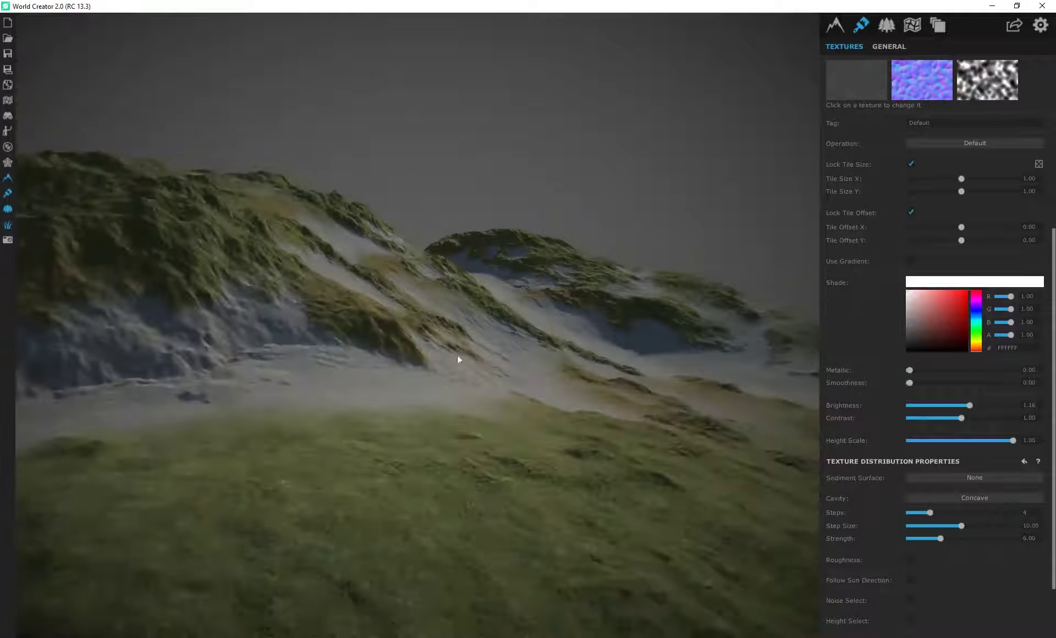
right_drag(460, 355, 246, 349)
drag(247, 352, 510, 345)
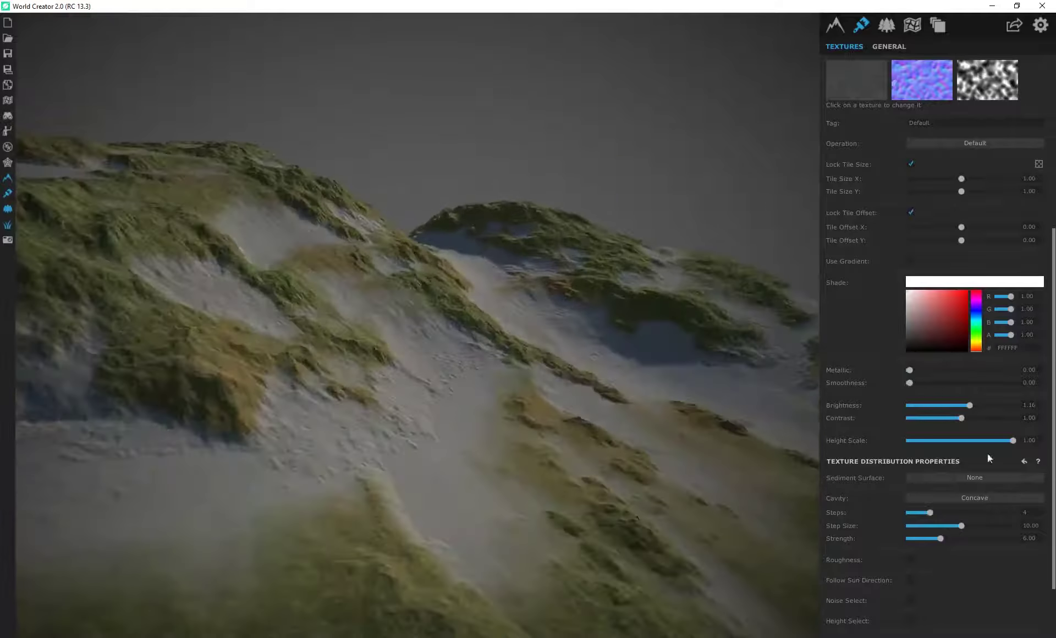
click(978, 500)
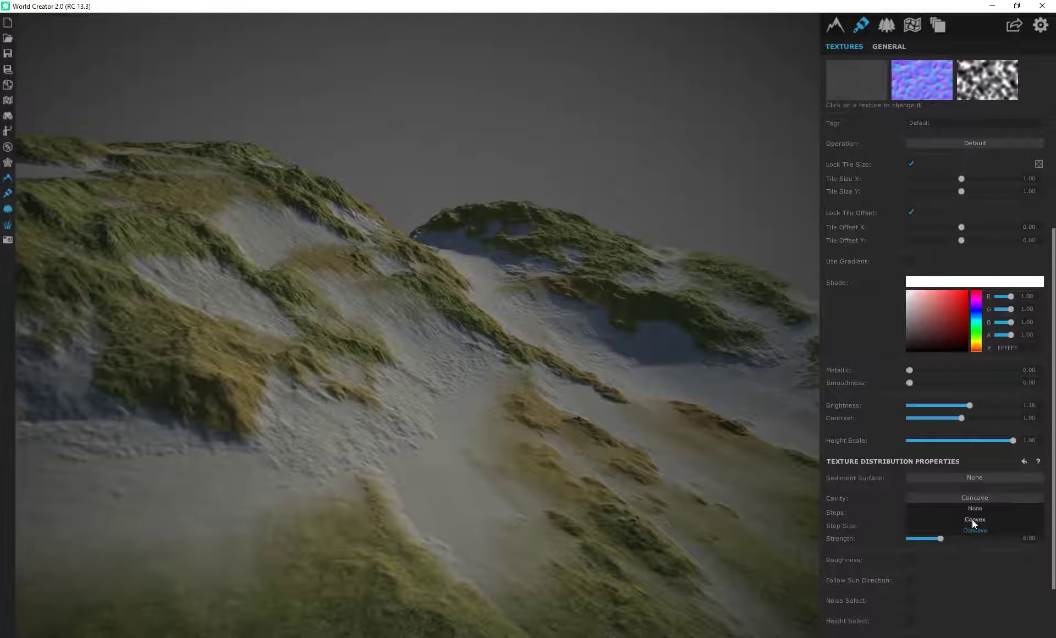
click(973, 520)
drag(379, 370, 471, 413)
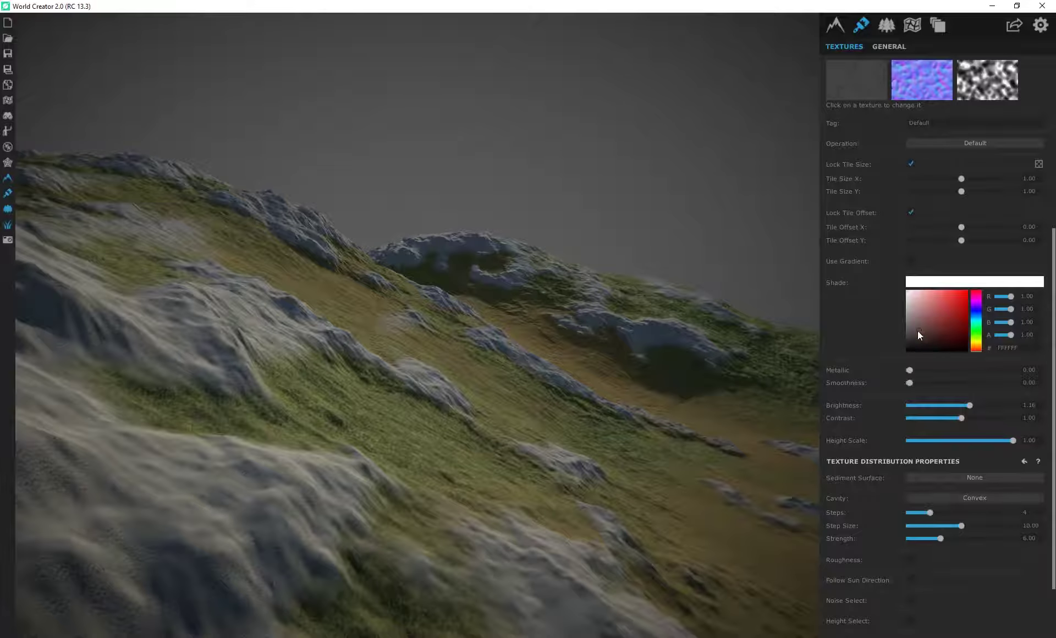
Darken the rocks texture's shade to the grey ACACAC
drag(918, 332, 890, 309)
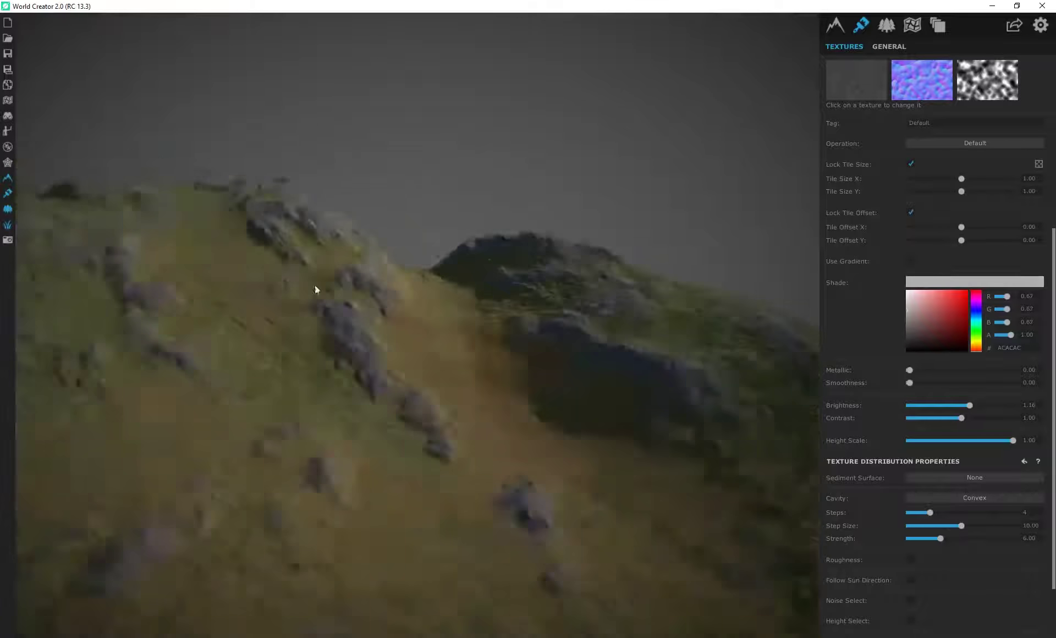
right_drag(315, 285, 486, 335)
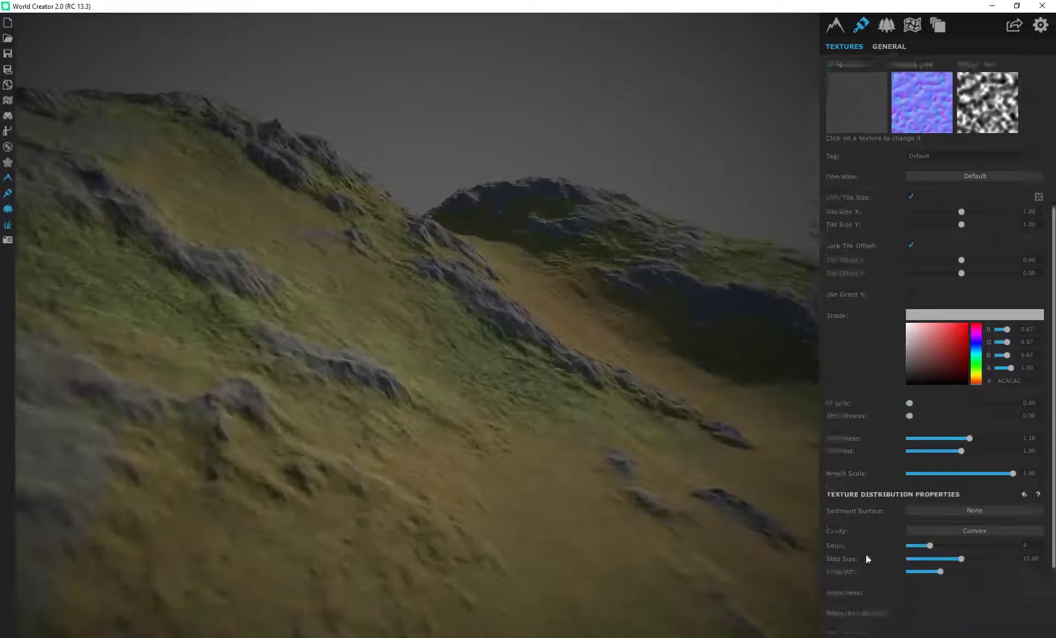
Reduce the rocks texture's convex cavity to 2 steps with a step size of about 1.99
scroll(926, 473, down, 2)
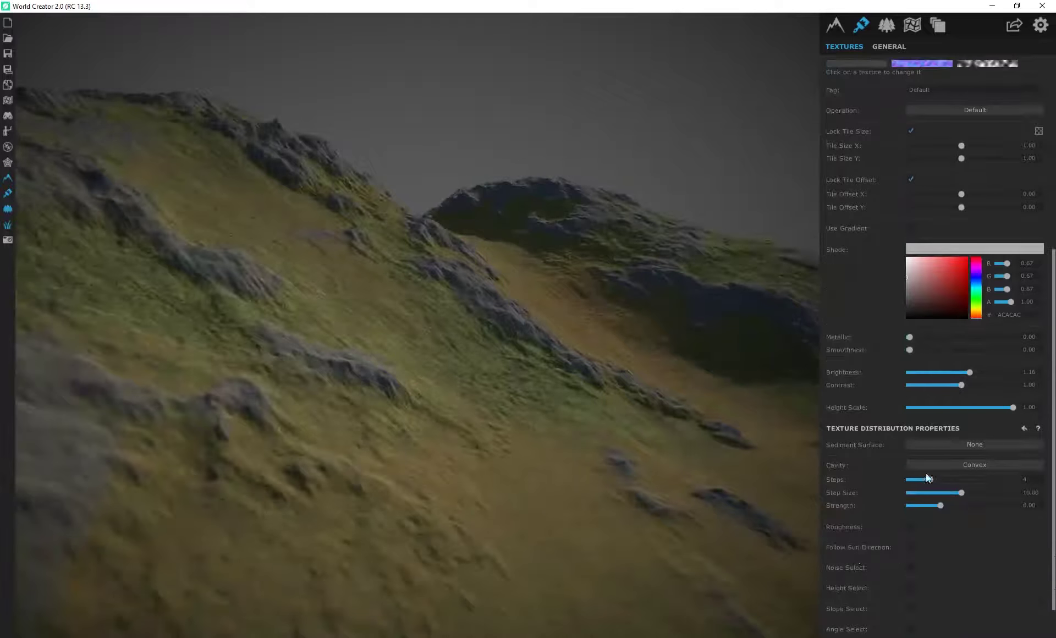
drag(927, 474, 1005, 484)
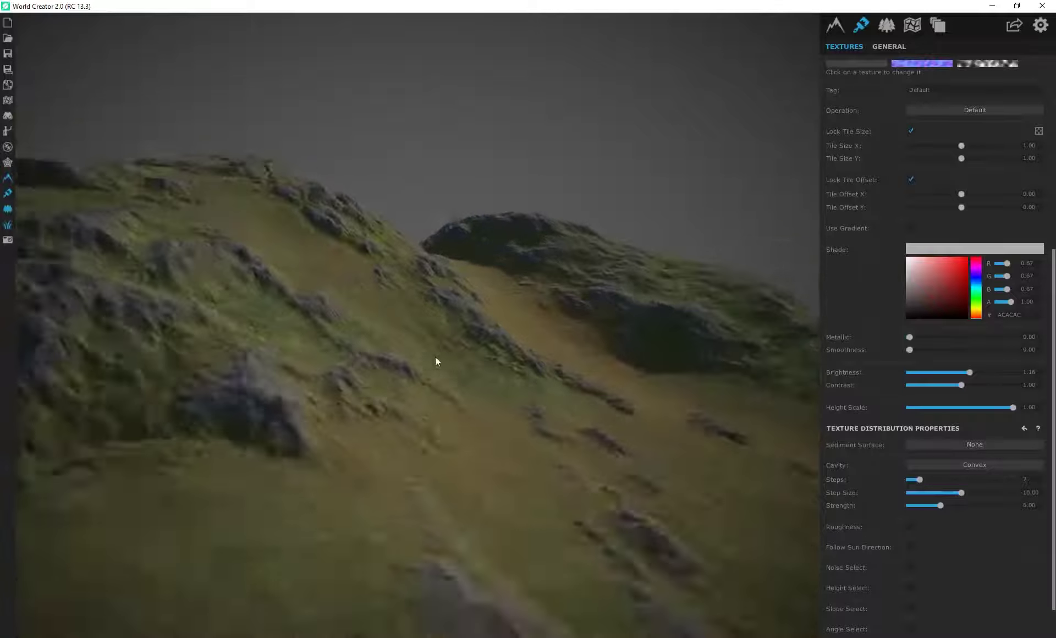
mouse_move(920, 480)
mouse_down()
mouse_move(967, 480)
mouse_move(923, 480)
mouse_up()
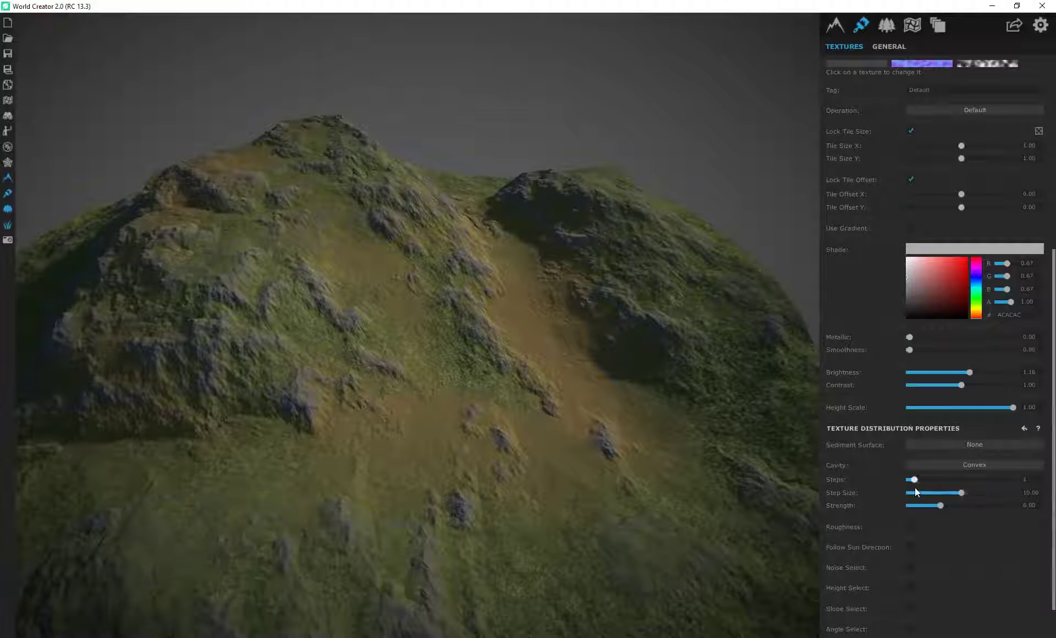
right_drag(523, 331, 363, 385)
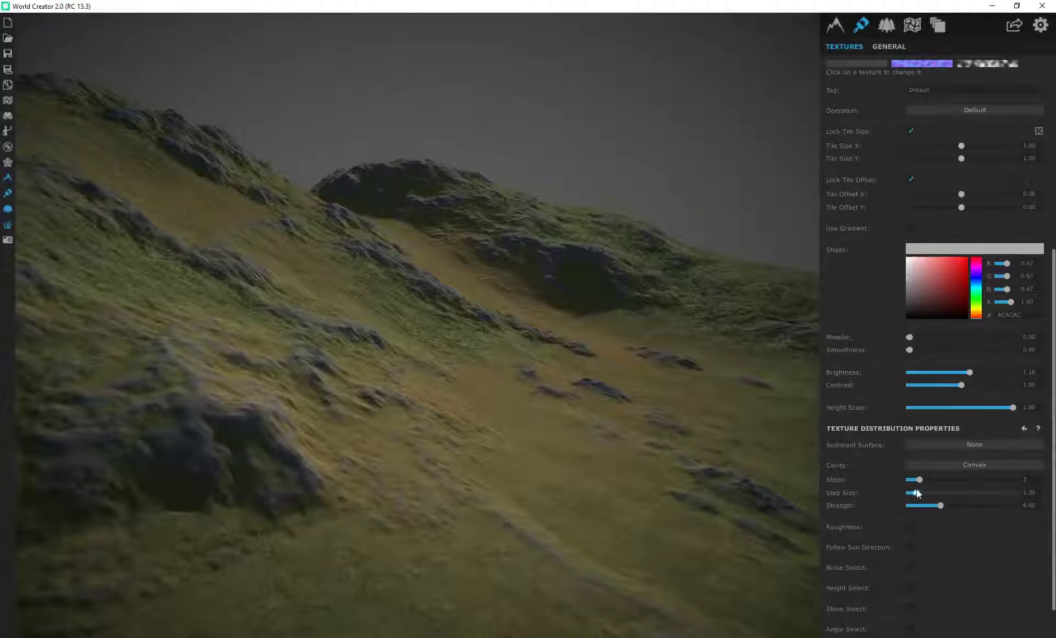
drag(981, 498, 920, 496)
mouse_move(309, 444)
right_down()
mouse_move(310, 403)
mouse_move(320, 432)
right_up()
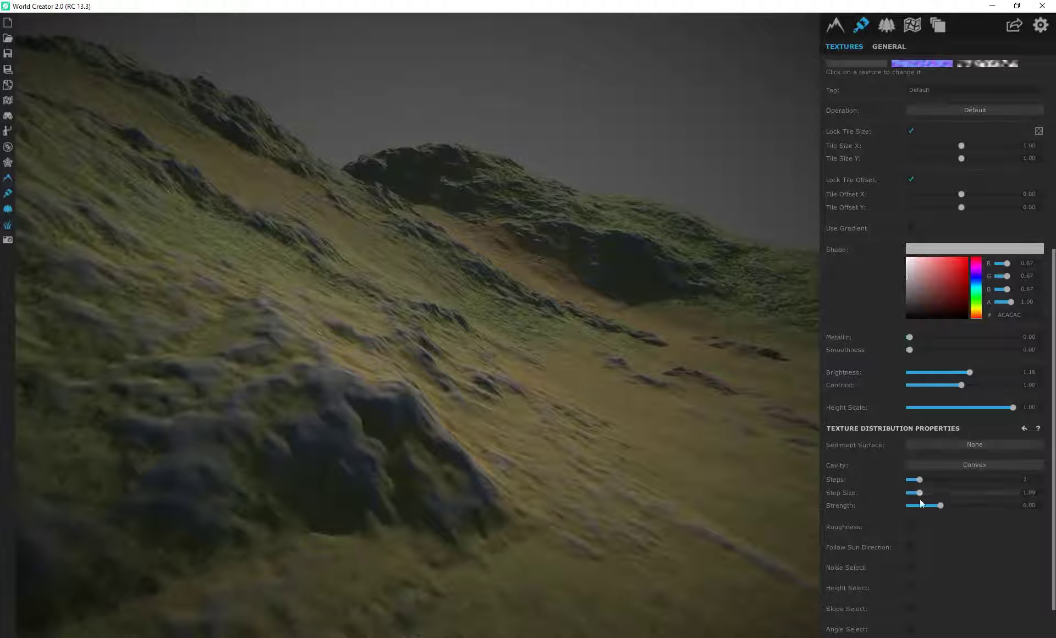
Adjust the step size and strength of the rocks cavity and lighten the texture's shade to D6D6D6
drag(920, 494, 947, 505)
drag(1024, 509, 892, 495)
drag(955, 505, 969, 506)
drag(905, 281, 890, 266)
right_drag(715, 320, 347, 295)
Change the sand layer's texture shade to the dark olive brown 39341F
scroll(902, 176, up, 5)
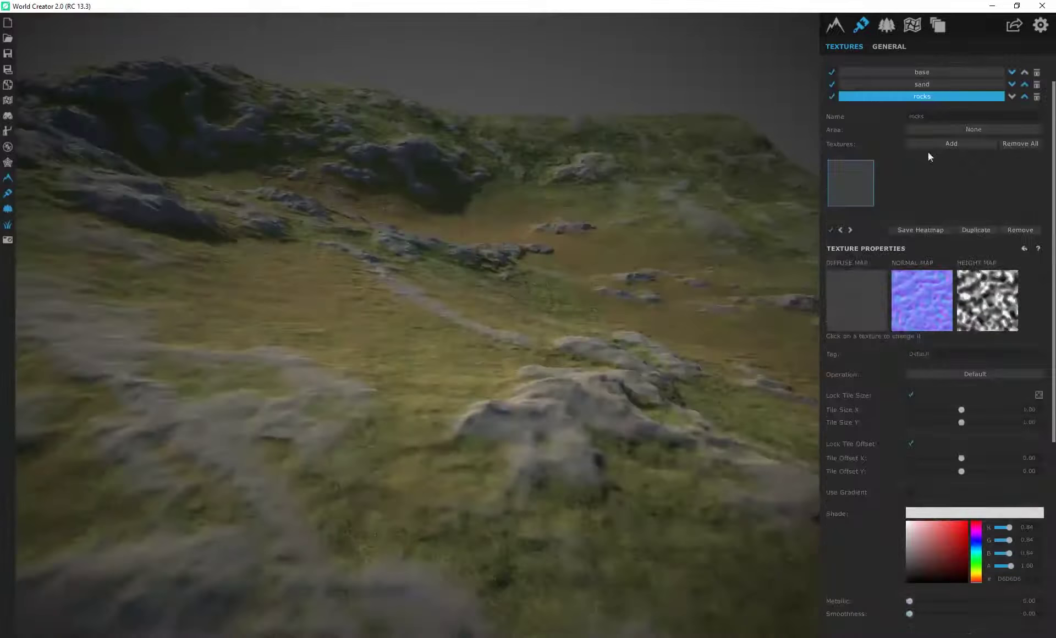
click(926, 84)
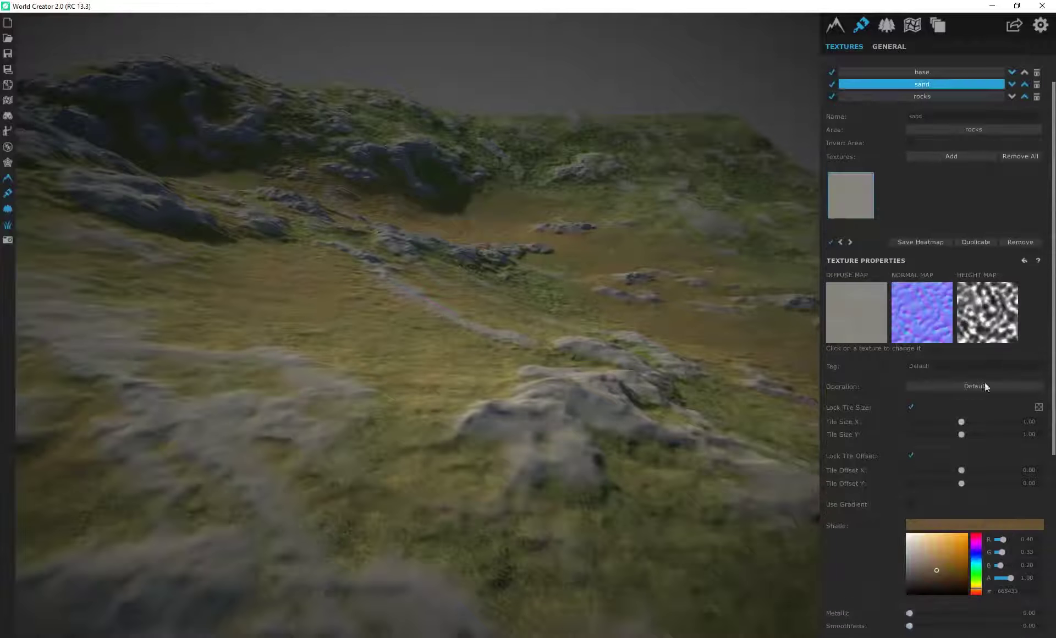
click(978, 588)
drag(943, 567, 934, 582)
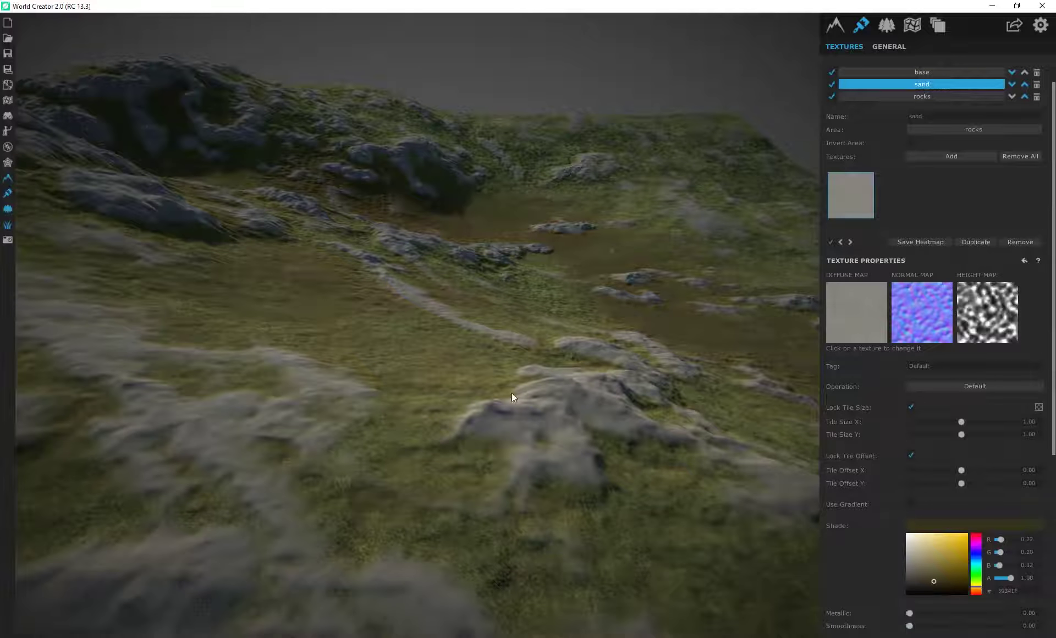
Examine how the darkened sand blends with the grass and rock outcrops across the terrain from several angles
drag(511, 393, 786, 331)
right_drag(787, 335, 708, 391)
scroll(876, 507, down, 3)
scroll(875, 503, down, 5)
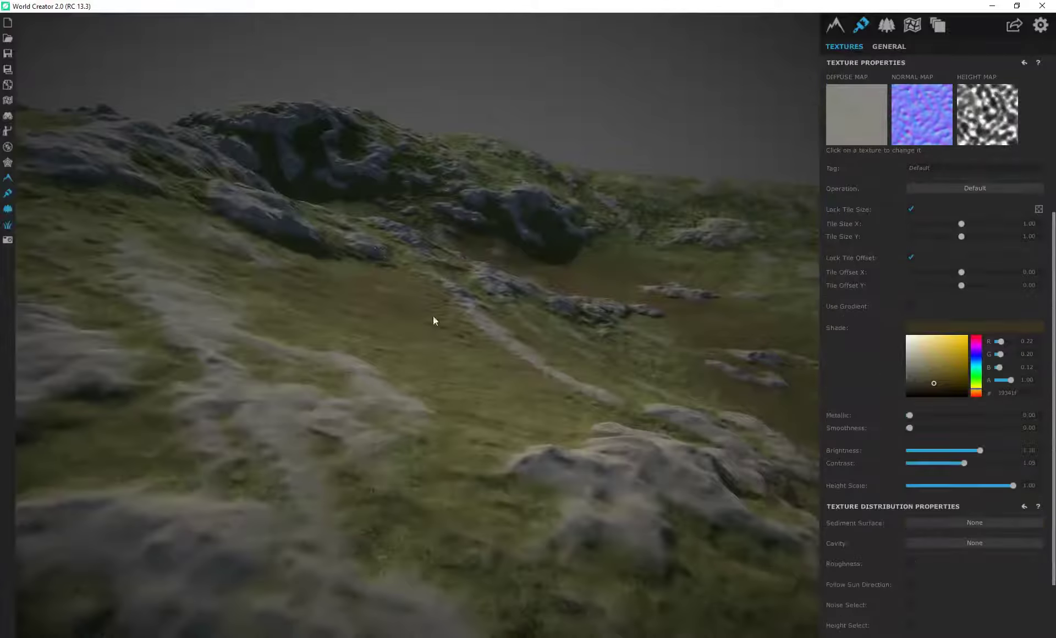
right_drag(433, 316, 479, 368)
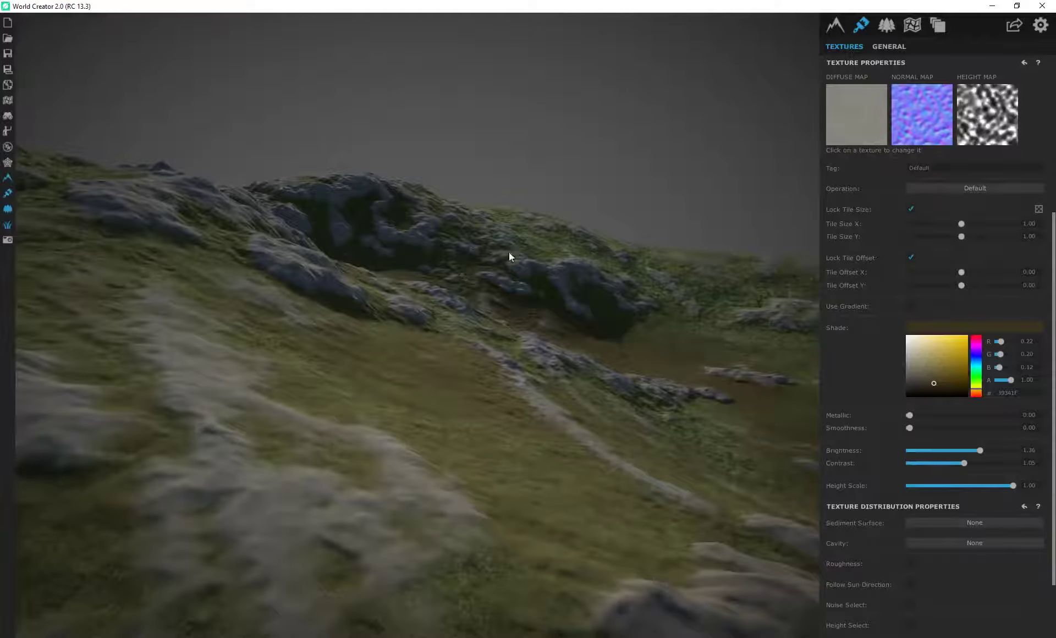
mouse_move(509, 255)
right_down()
mouse_move(330, 255)
mouse_move(509, 254)
right_up()
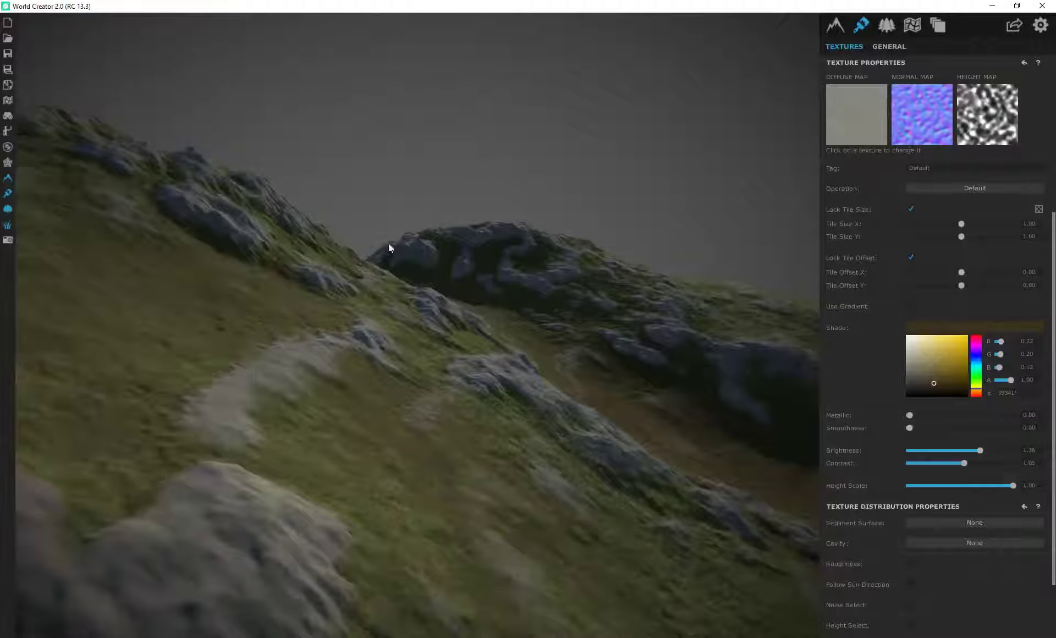
right_drag(389, 246, 230, 167)
right_drag(430, 343, 4, 367)
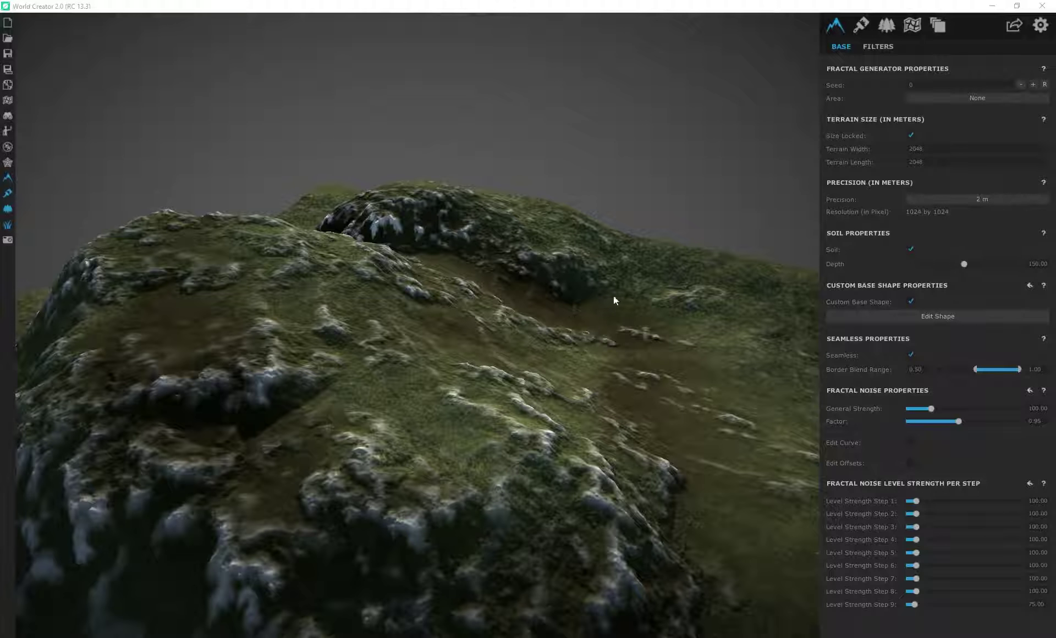
Set the terrain precision to 1/2 m for a more detailed terrain surface
click(980, 199)
click(980, 199)
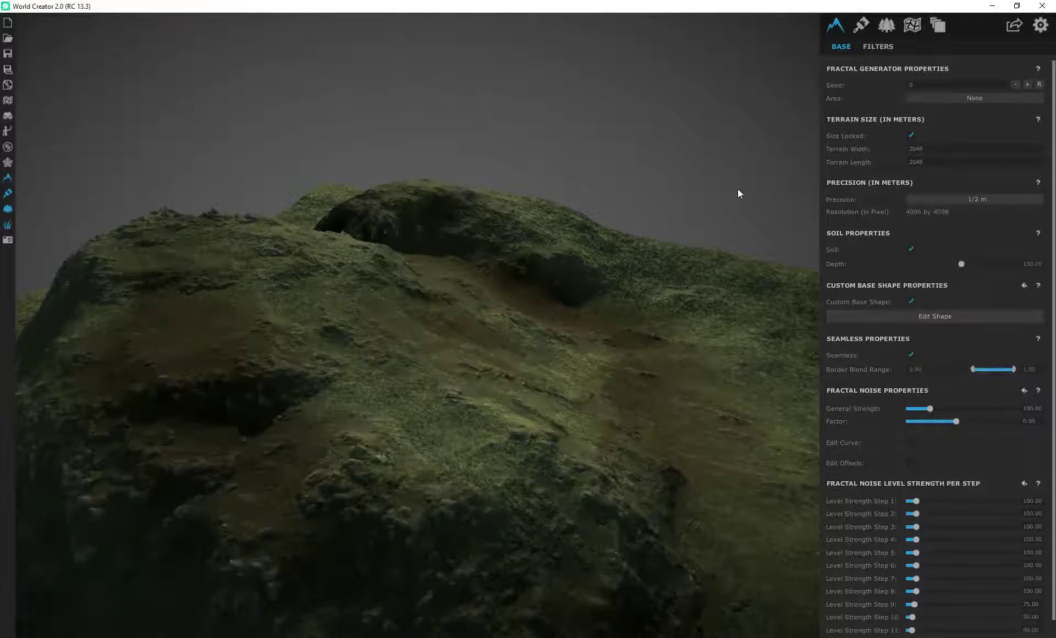
scroll(642, 315, up, 3)
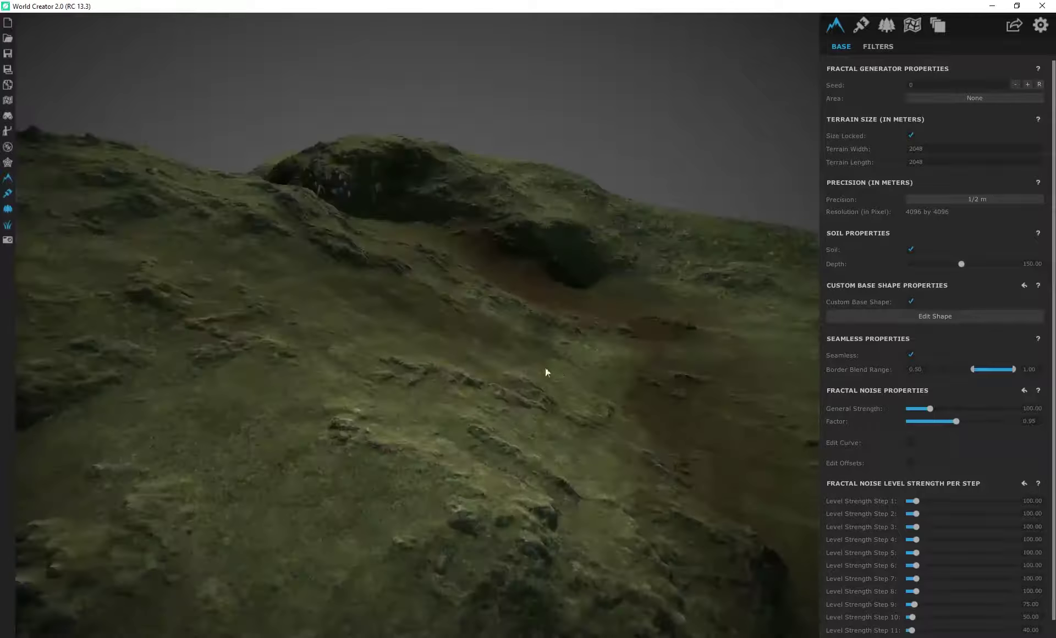
scroll(546, 367, down, 2)
middle_drag(484, 287, 621, 303)
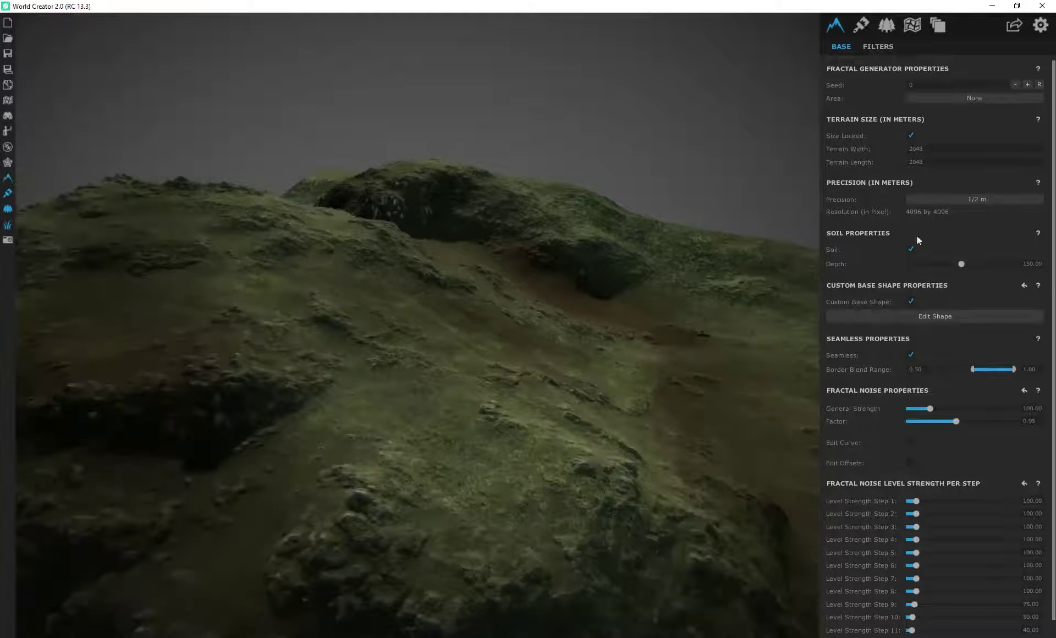
middle_drag(487, 333, 435, 292)
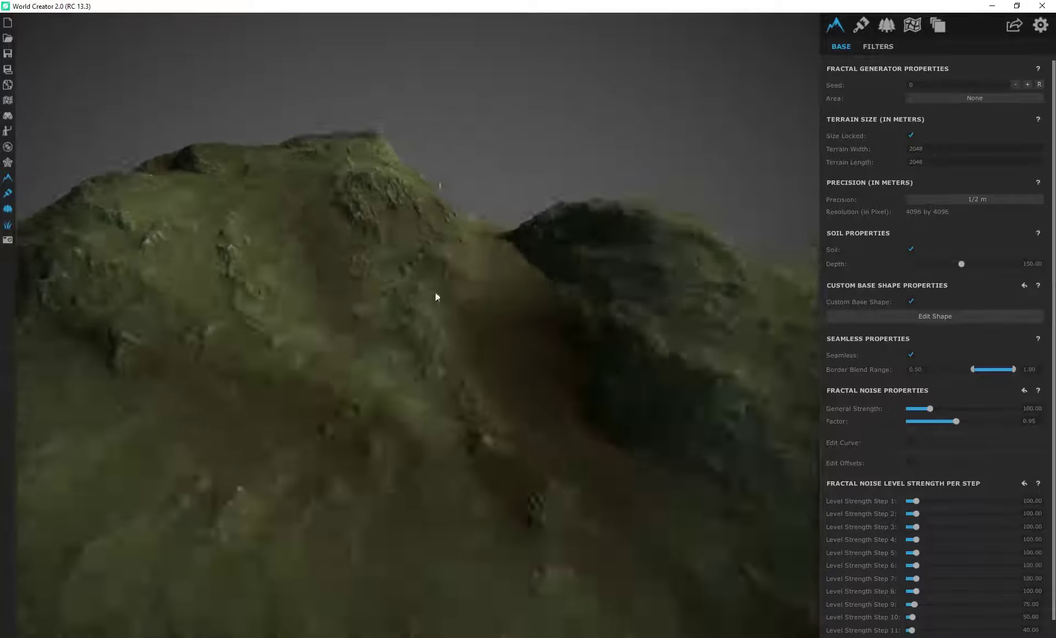
scroll(493, 335, up, 3)
right_drag(494, 338, 455, 370)
right_drag(390, 359, 345, 289)
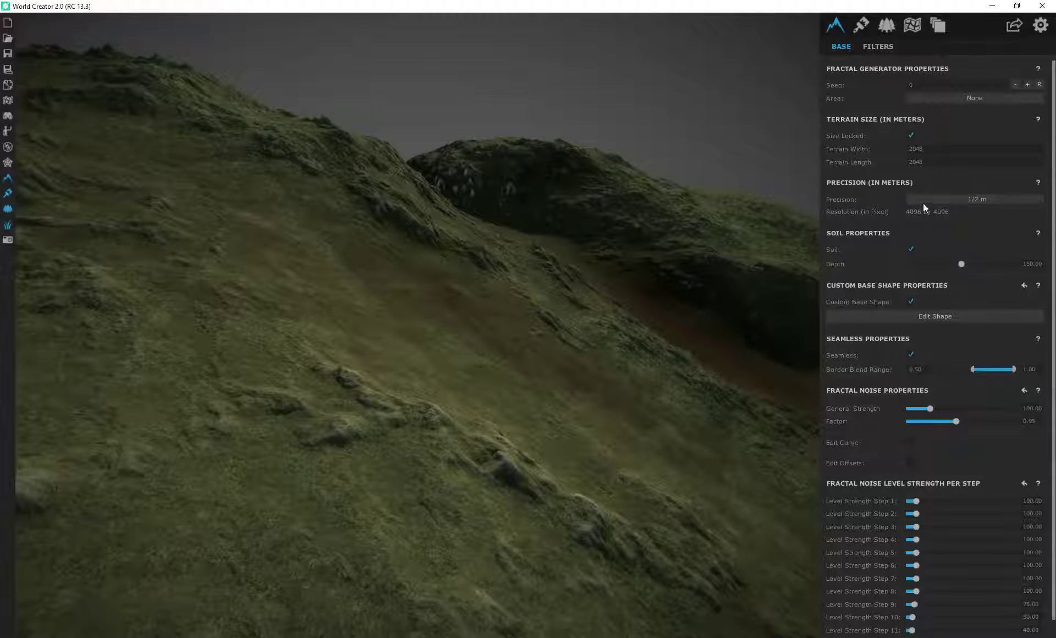
Set the convex cavity steps of the rocks layer's texture to 3
click(864, 27)
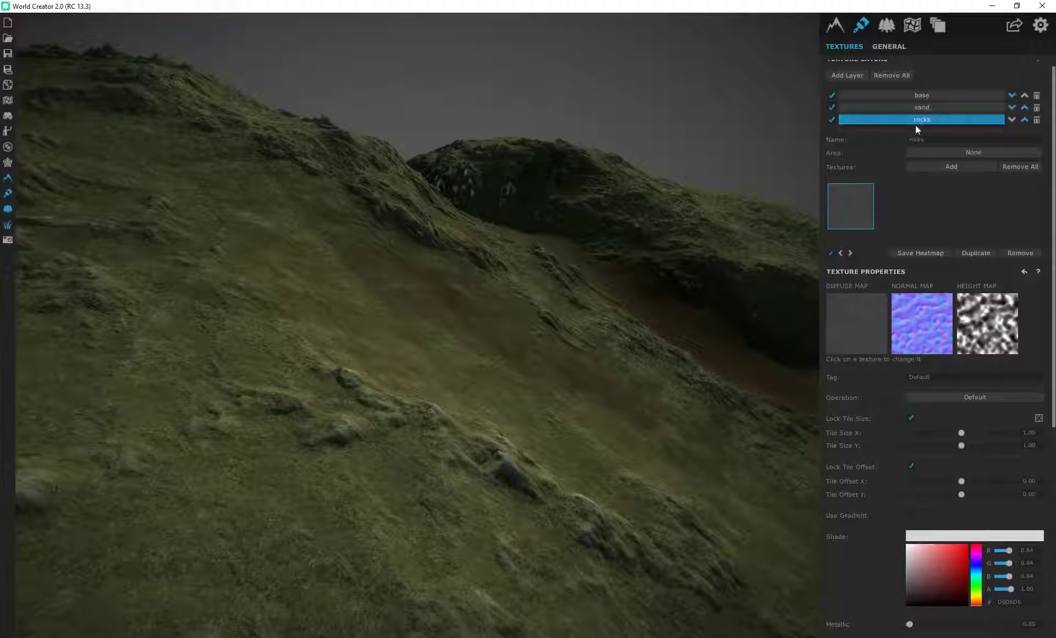
scroll(880, 449, down, 4)
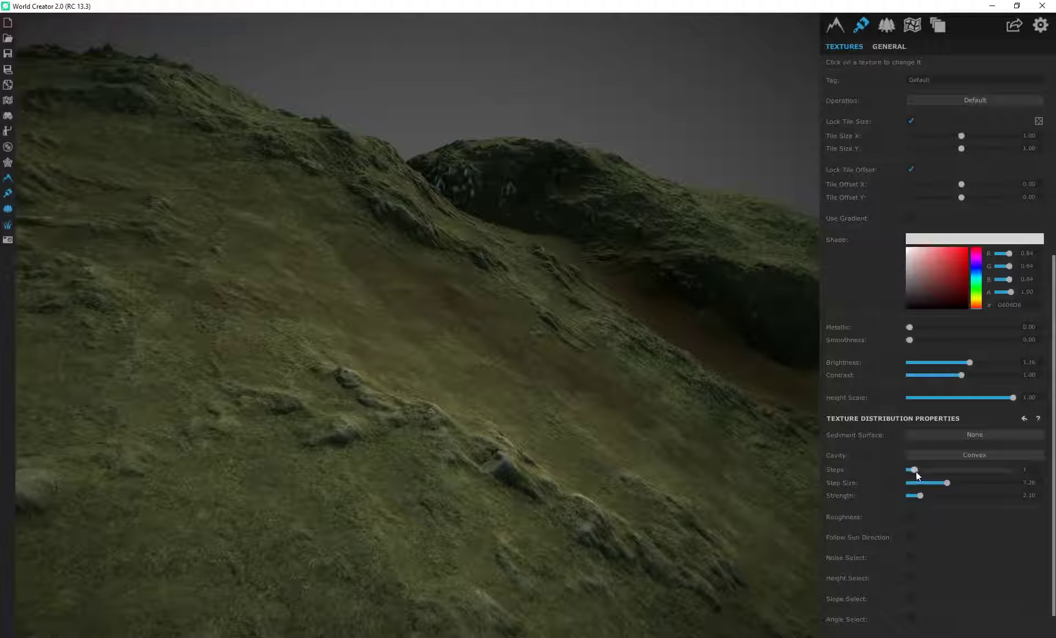
drag(919, 471, 928, 473)
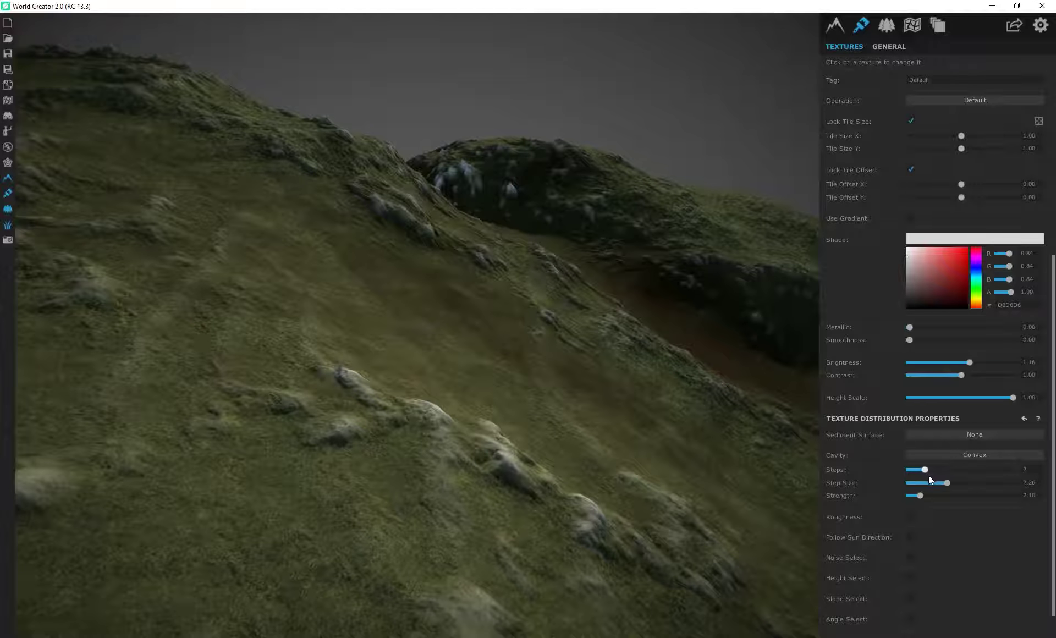
Examine the rock outcrops across the grassy slope and the terrain's precision settings
drag(369, 368, 494, 352)
right_drag(493, 352, 529, 387)
mouse_move(522, 337)
right_down()
mouse_move(142, 279)
mouse_move(480, 330)
mouse_move(522, 352)
right_up()
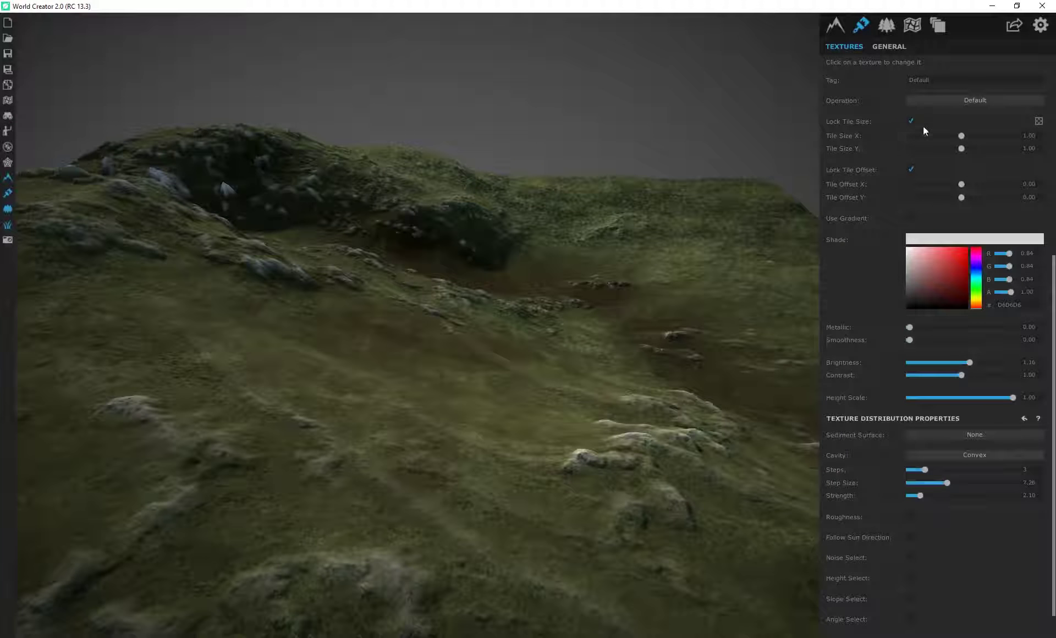
click(835, 24)
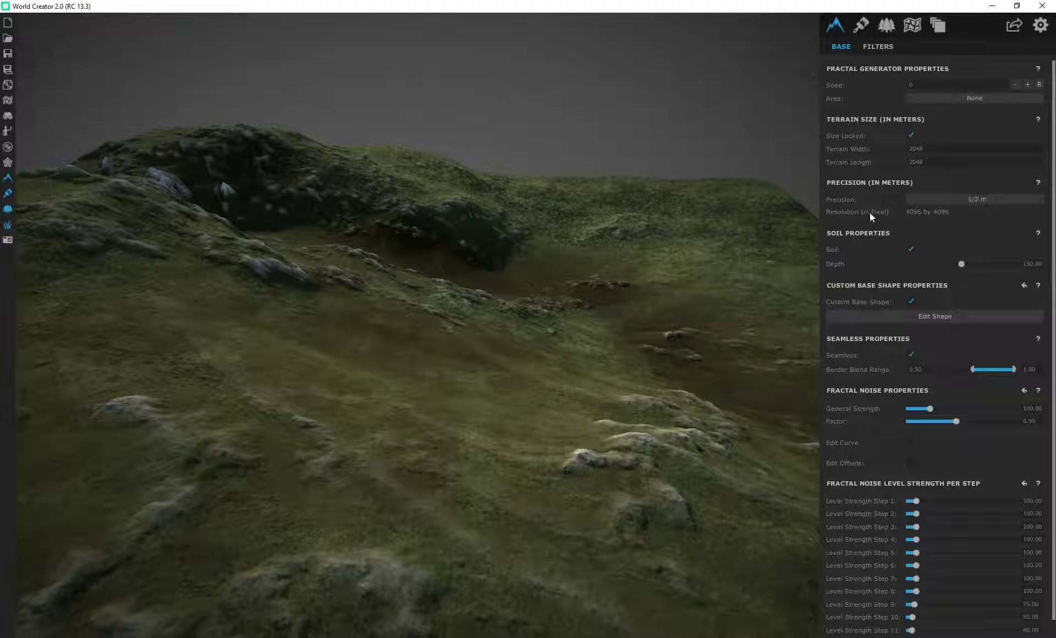
mouse_move(431, 329)
right_down()
mouse_move(405, 295)
mouse_move(424, 310)
mouse_move(391, 316)
mouse_move(114, 263)
mouse_move(478, 304)
mouse_move(462, 380)
mouse_move(484, 361)
mouse_move(363, 338)
mouse_move(424, 354)
mouse_move(277, 367)
mouse_move(706, 485)
mouse_move(604, 398)
mouse_move(556, 339)
mouse_move(512, 344)
mouse_move(476, 333)
mouse_move(540, 349)
mouse_move(455, 318)
mouse_move(445, 342)
right_up()
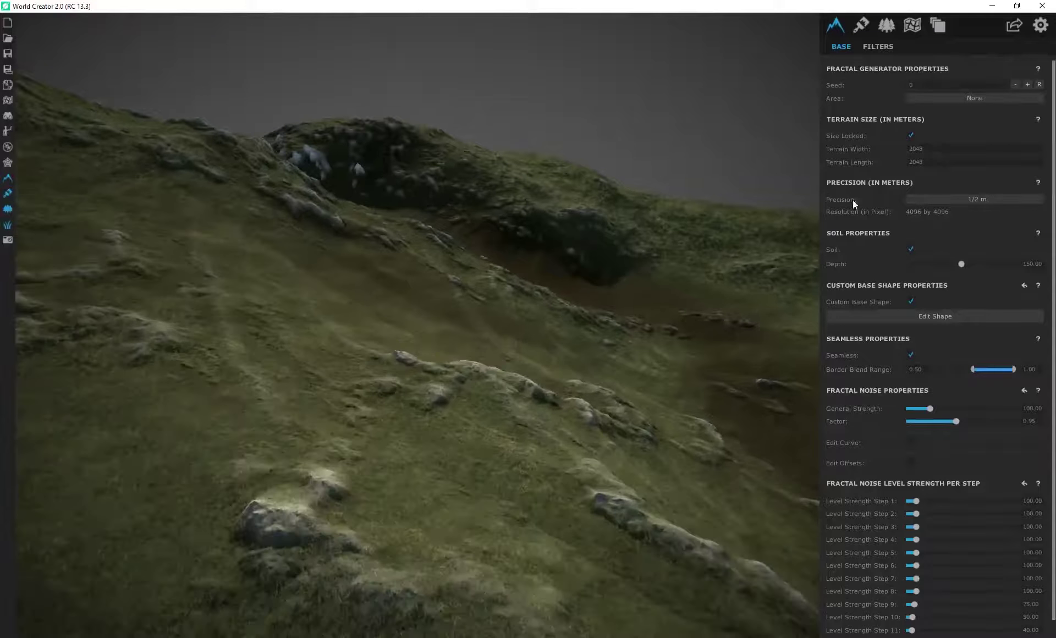
Add a new texture layer above rocks and assign it the sand_konabeachblacksand ground texture
click(863, 26)
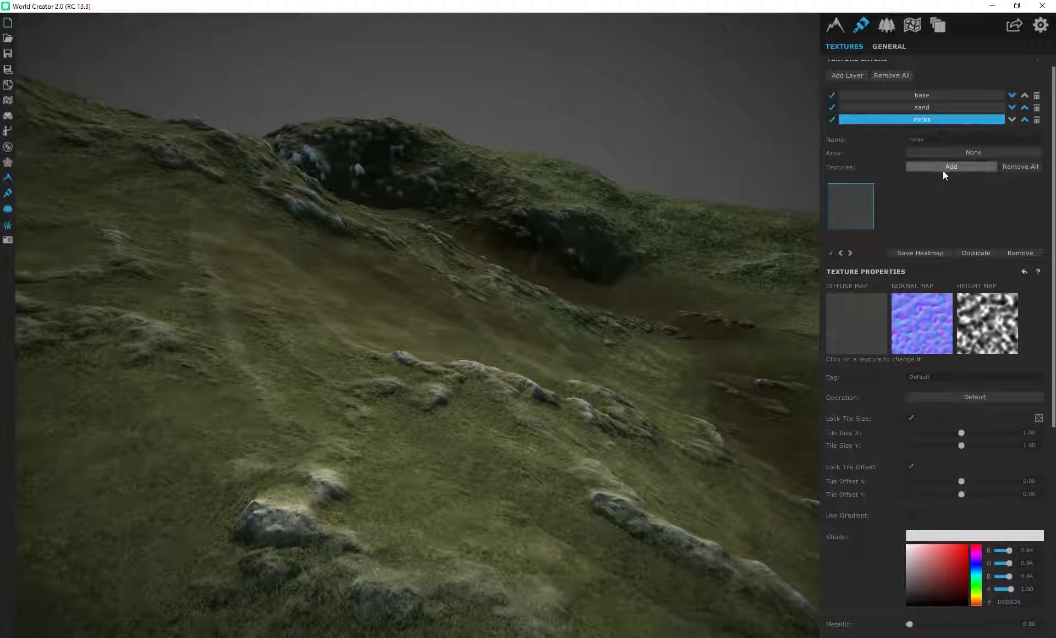
scroll(911, 88, up, 1)
click(848, 86)
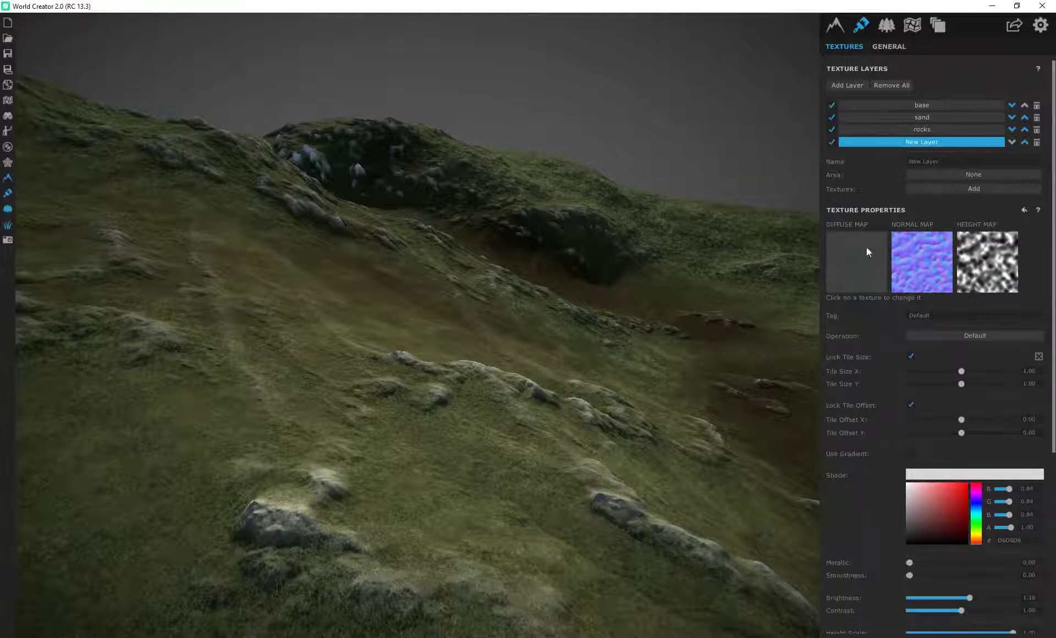
click(956, 186)
scroll(279, 365, down, 1)
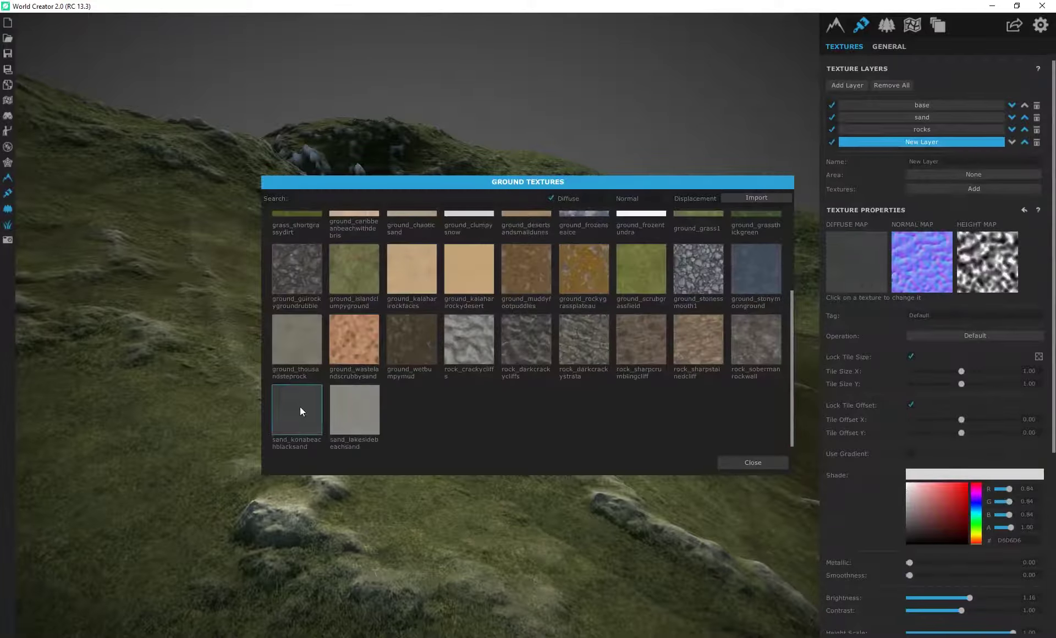
click(289, 435)
click(776, 464)
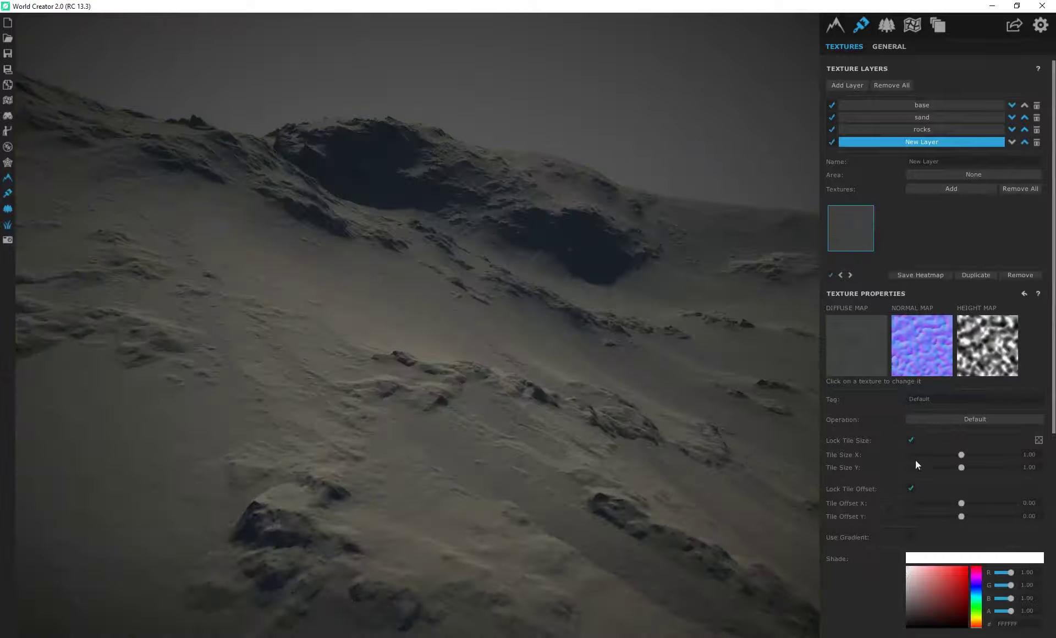
Enable angle selection for the new layer's texture and darken its shade to grey 666666
scroll(865, 456, down, 5)
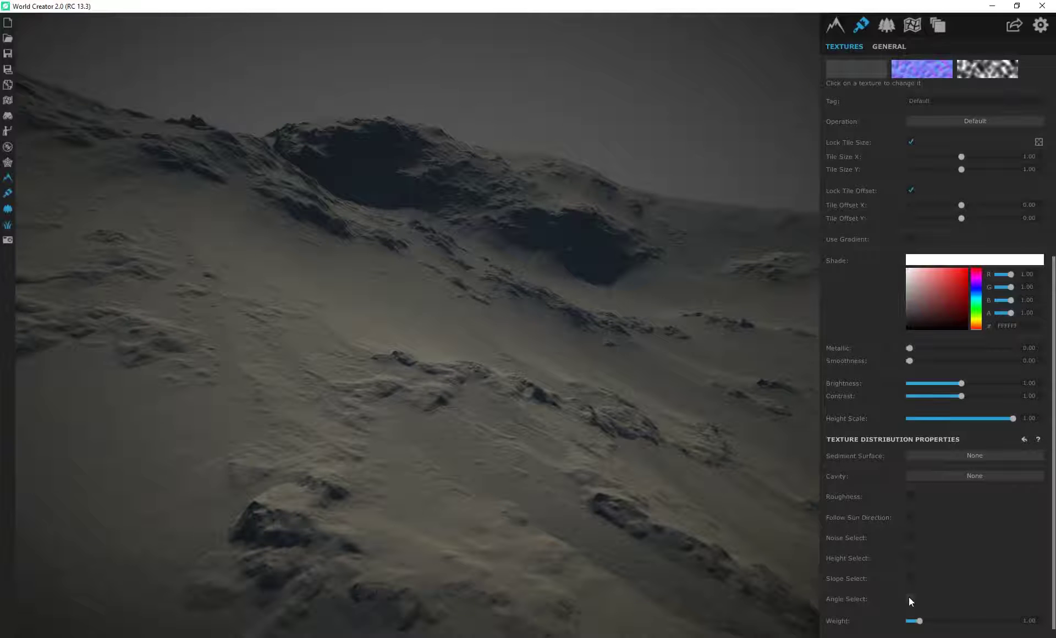
click(911, 599)
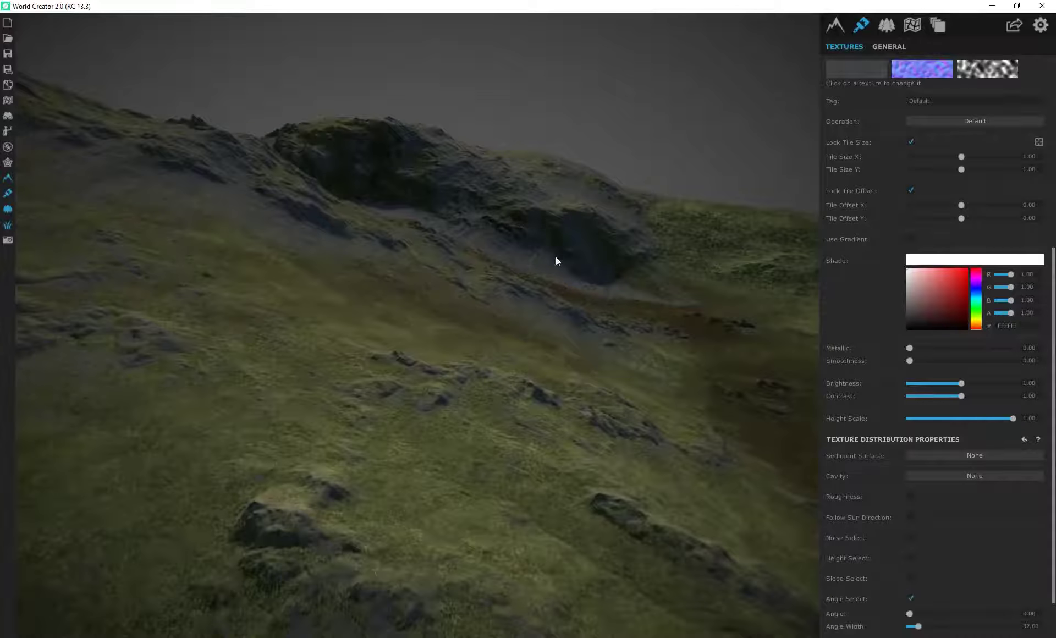
mouse_move(916, 273)
mouse_down()
mouse_move(911, 284)
mouse_move(895, 260)
mouse_move(891, 278)
mouse_move(881, 269)
mouse_move(870, 305)
mouse_up()
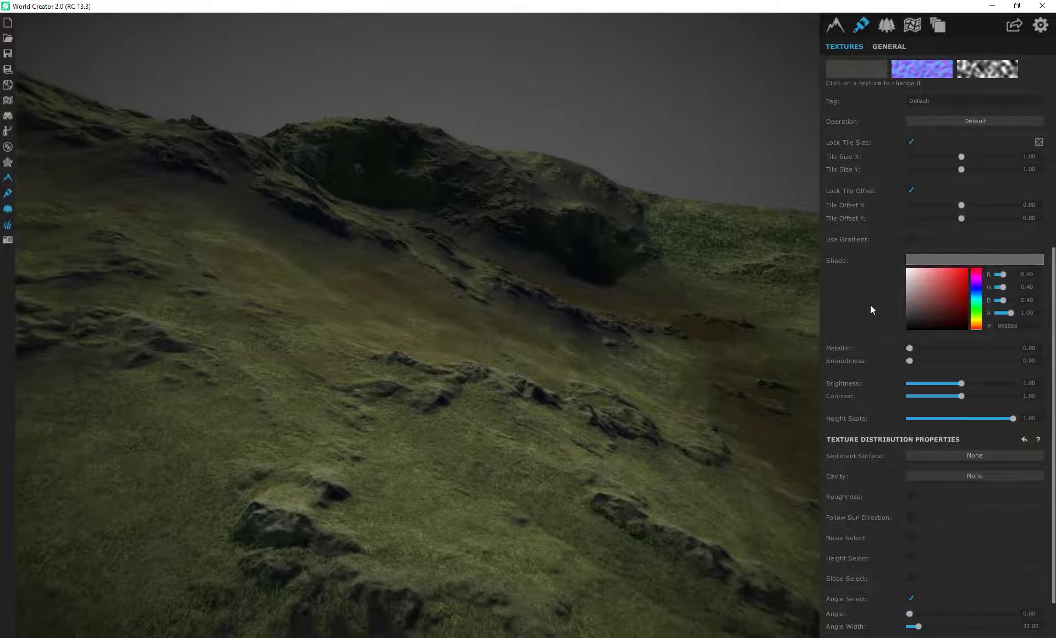
Widen the new texture's angle selection to an angle width of 77.49, keeping the angle at 0
right_drag(449, 261, 320, 278)
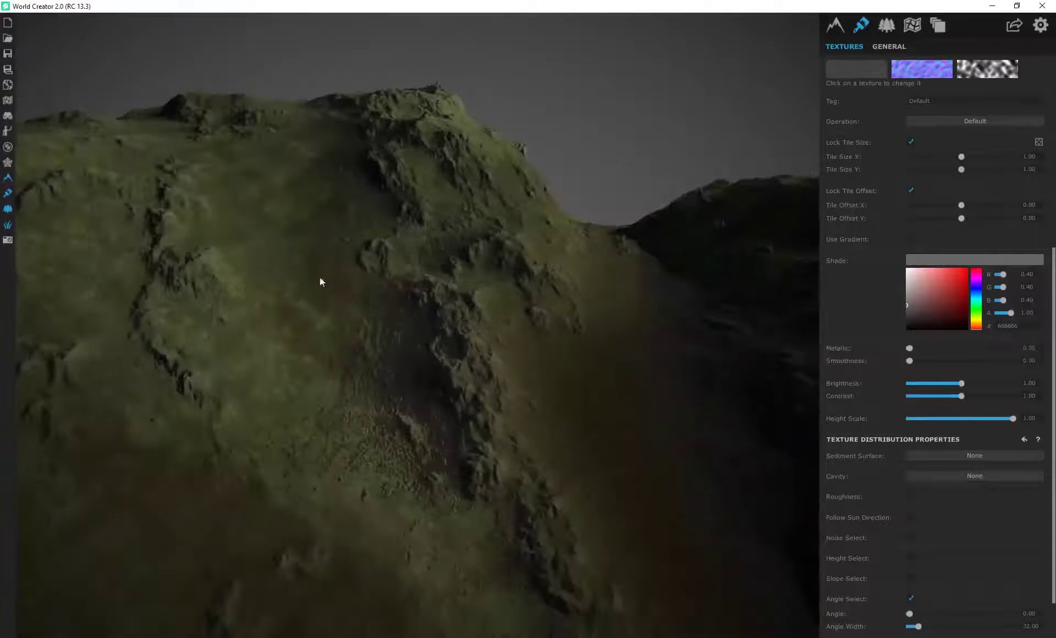
right_drag(552, 345, 281, 327)
key(a)
scroll(881, 585, down, 1)
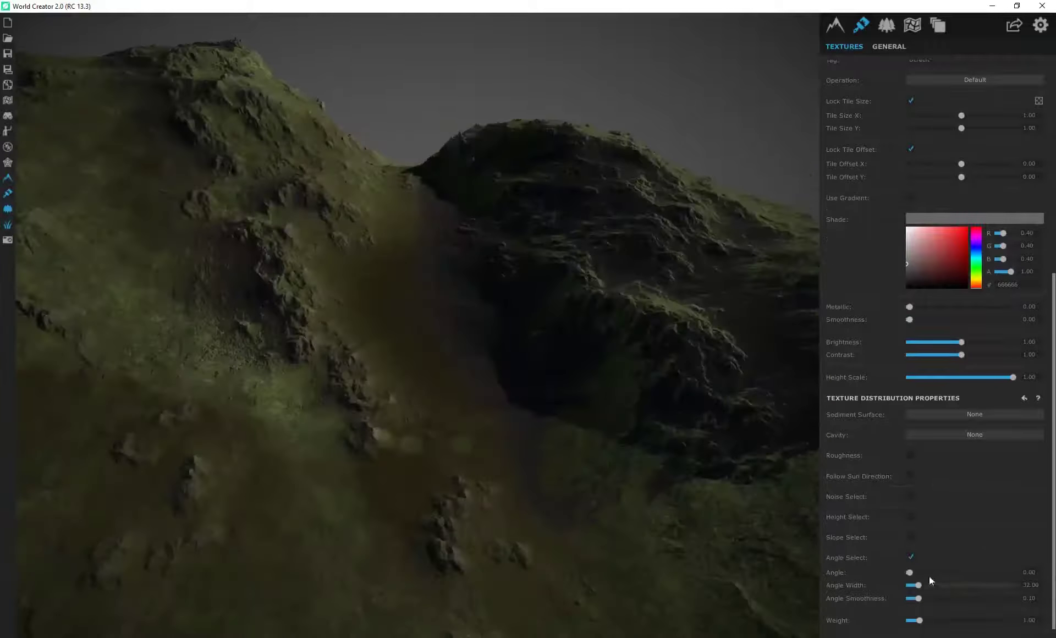
drag(910, 573, 840, 576)
mouse_move(919, 586)
mouse_down()
mouse_move(950, 588)
mouse_move(927, 588)
mouse_up()
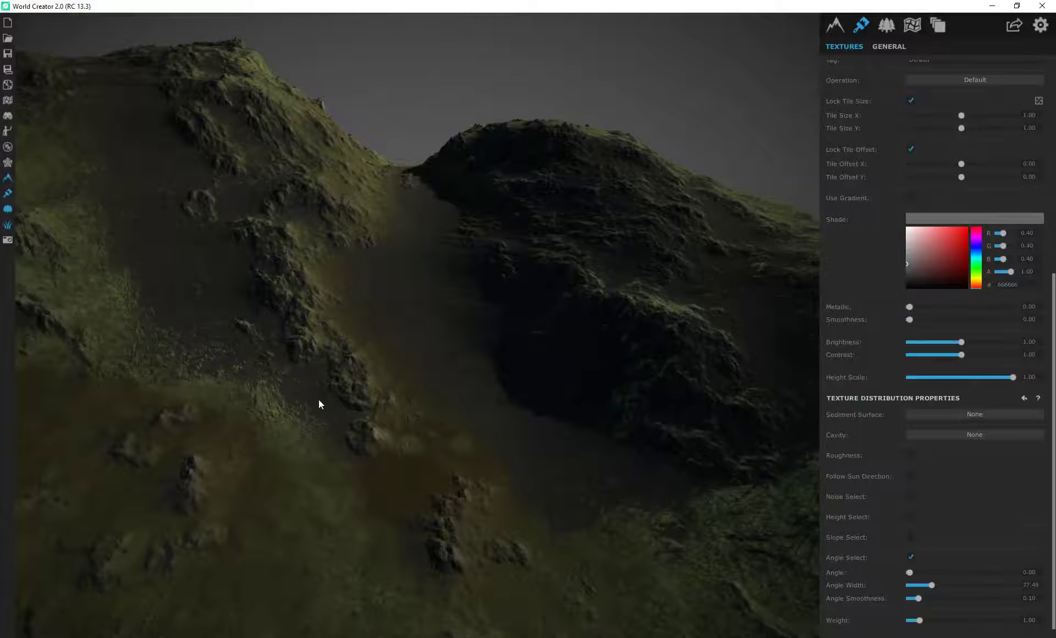
Set the new texture's selection angle to 263.56 and inspect its coverage around the mountain
drag(451, 427, 297, 322)
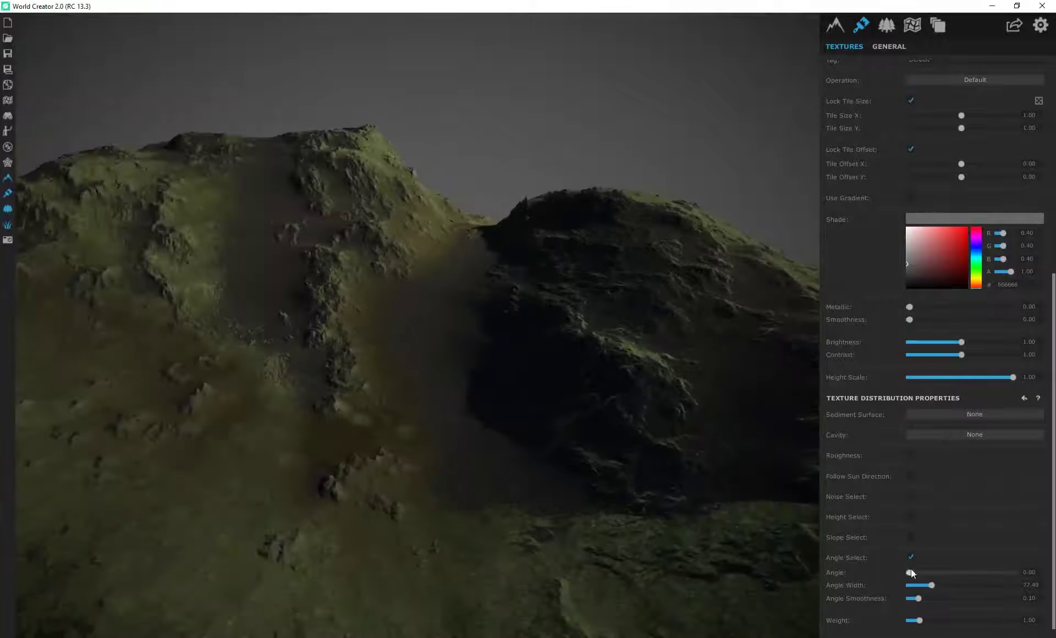
drag(912, 571, 986, 607)
key(ctrl+s)
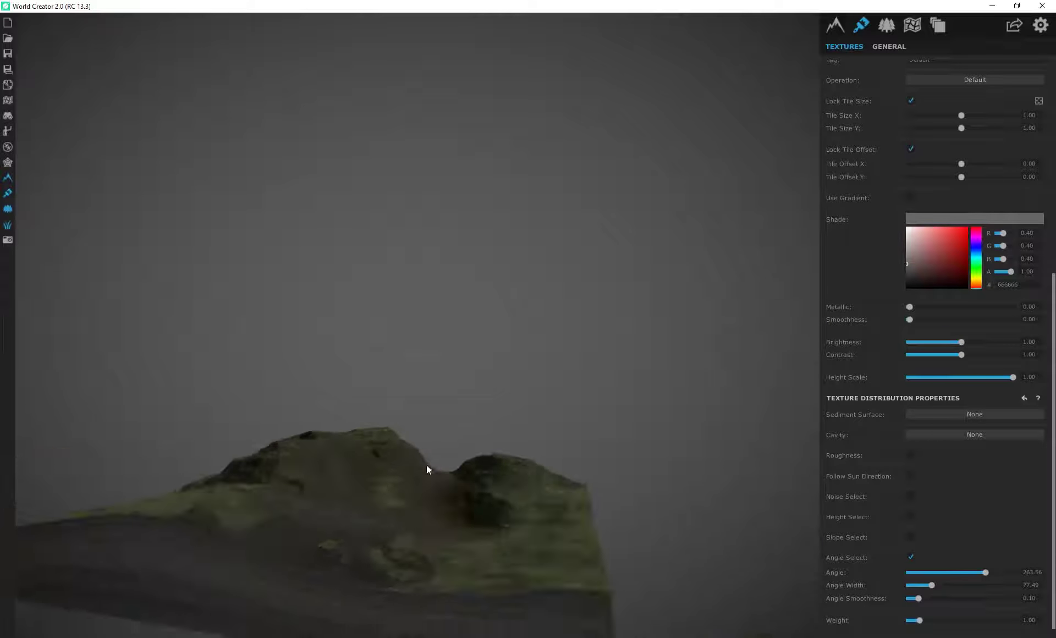
drag(441, 461, 306, 489)
scroll(374, 368, up, 3)
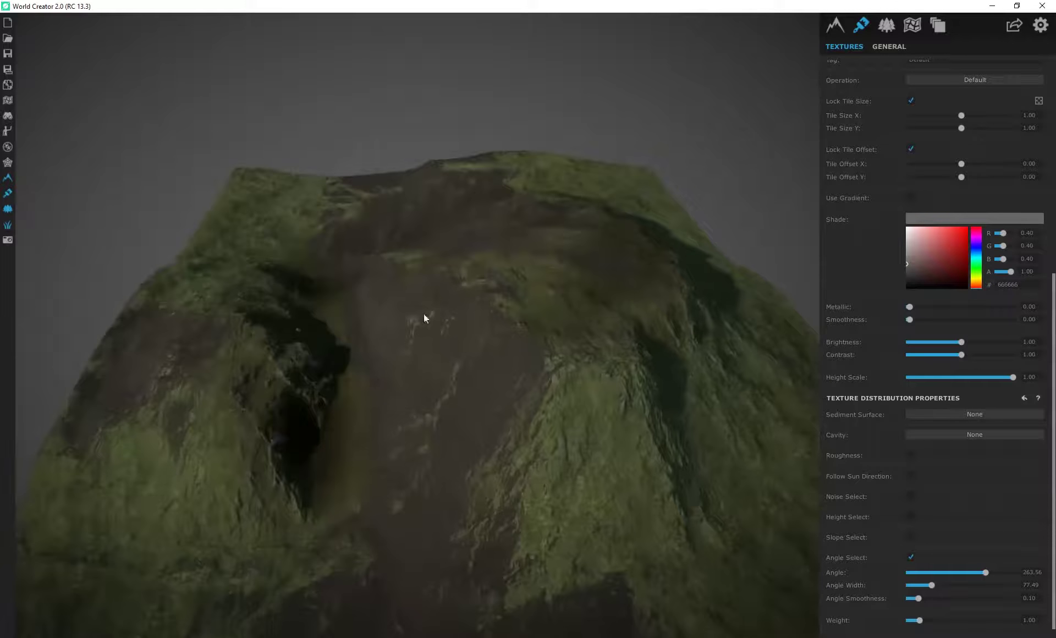
drag(424, 313, 303, 362)
right_drag(304, 366, 490, 351)
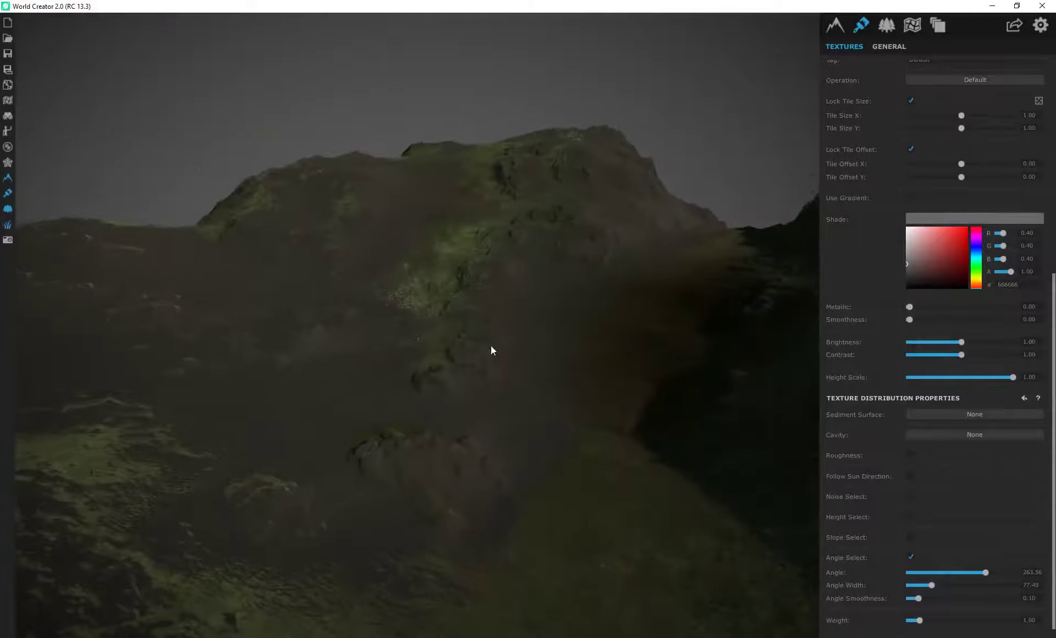
Darken the new layer's texture shade to the near-black 302F2F
scroll(946, 338, up, 5)
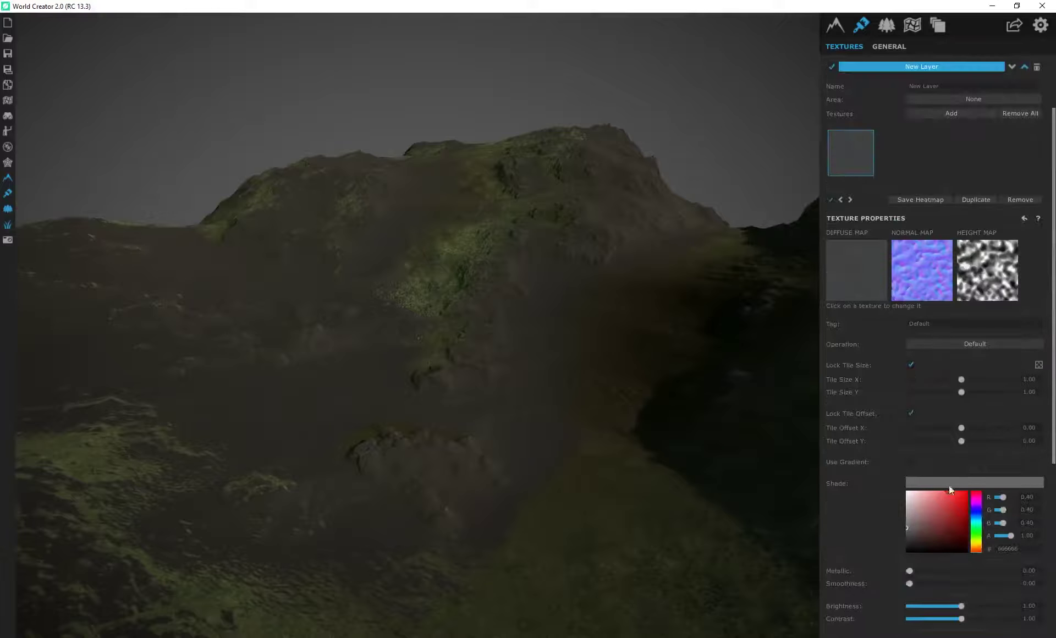
click(949, 485)
click(927, 484)
mouse_move(911, 523)
mouse_down()
mouse_move(929, 533)
mouse_move(916, 546)
mouse_move(900, 482)
mouse_move(913, 540)
mouse_up()
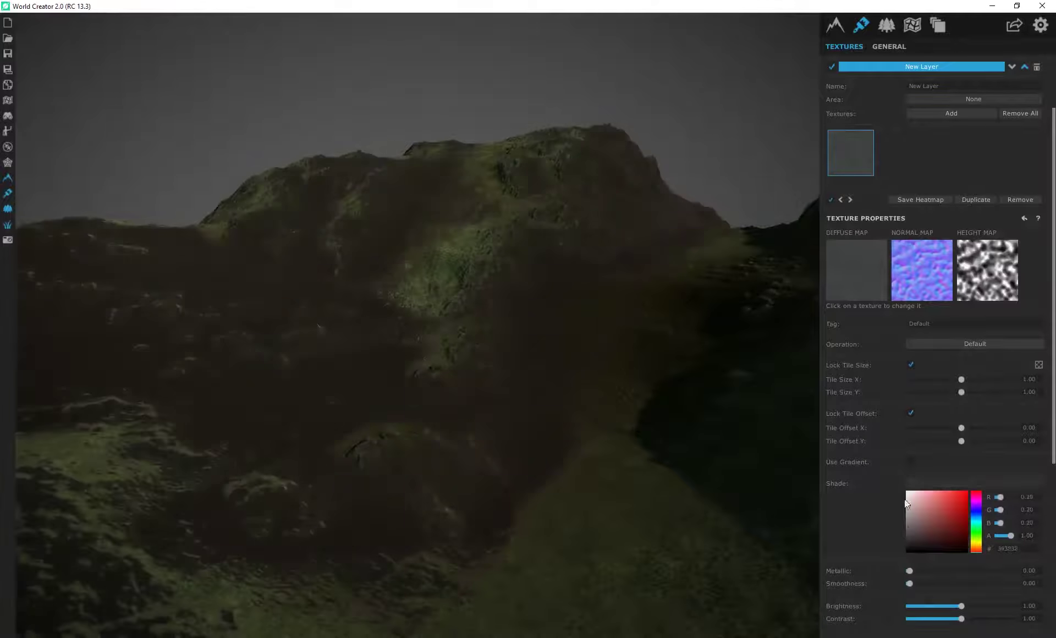
drag(905, 500, 908, 543)
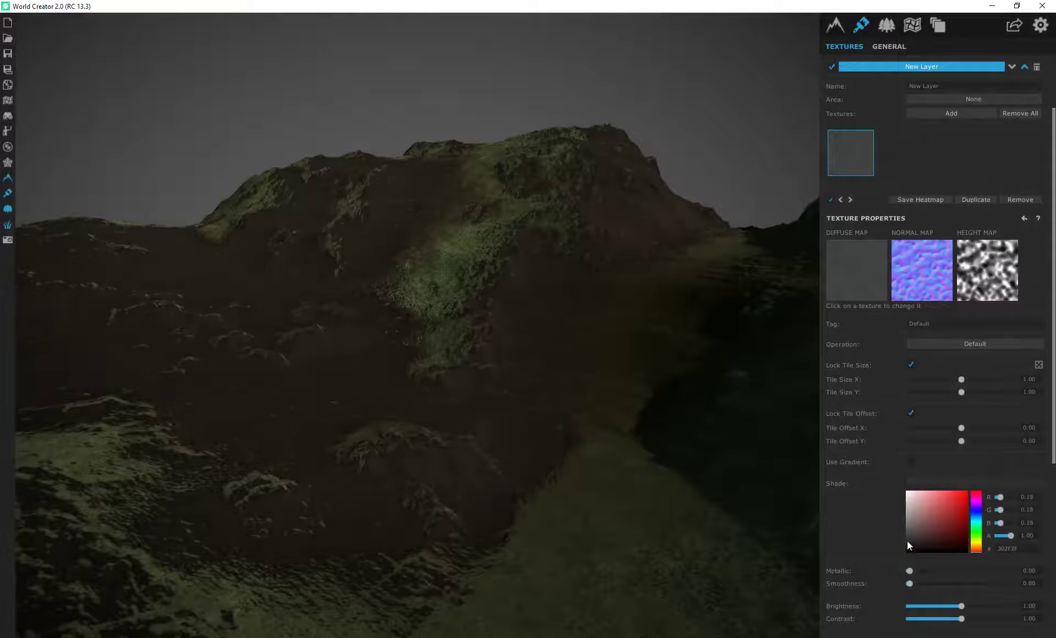
Examine how the darkened angle-selected texture covers the slopes and blends with the grass from several viewpoints
right_drag(411, 325, 483, 335)
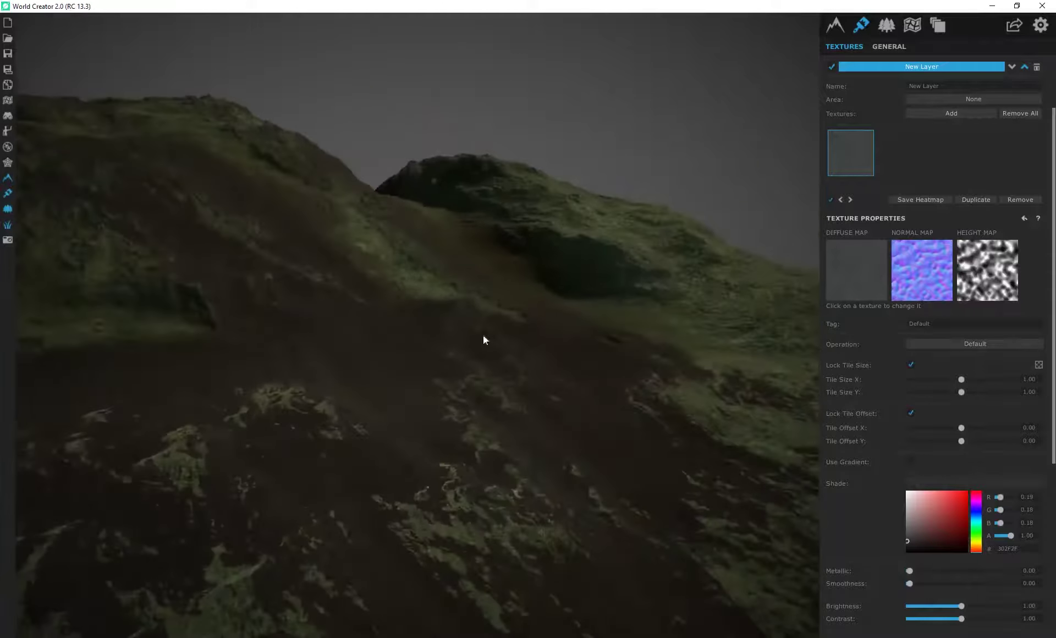
right_drag(363, 322, 480, 365)
right_drag(370, 323, 463, 369)
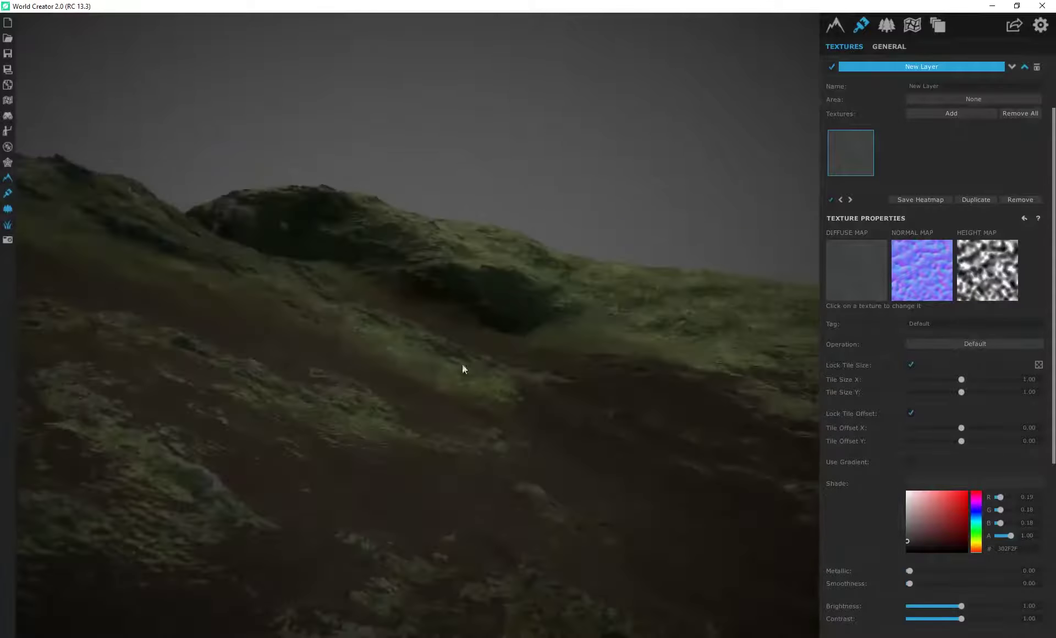
right_drag(552, 401, 467, 362)
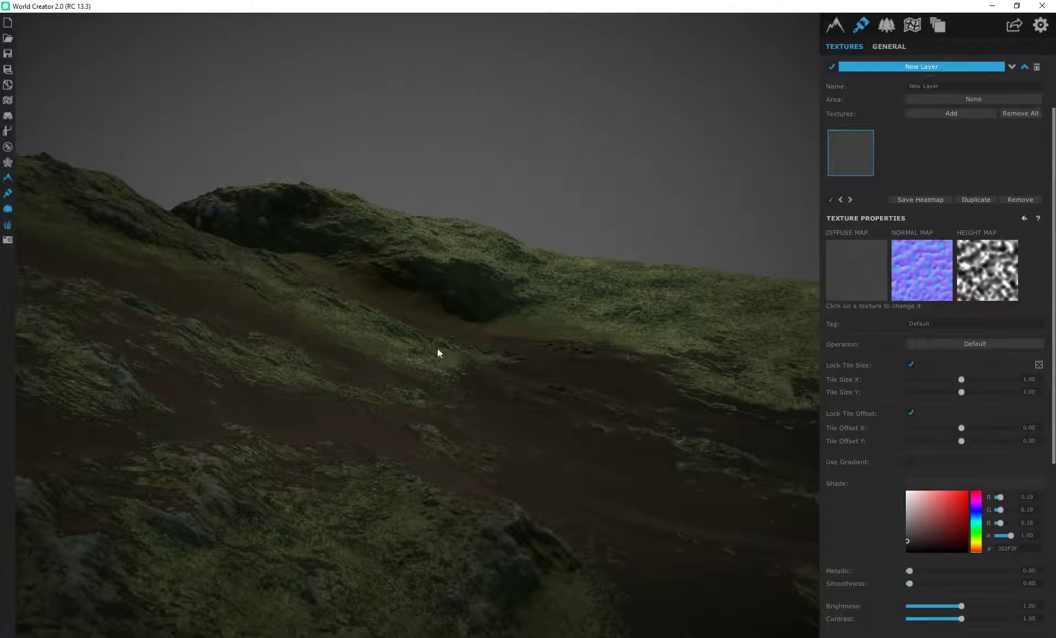
right_drag(438, 350, 531, 387)
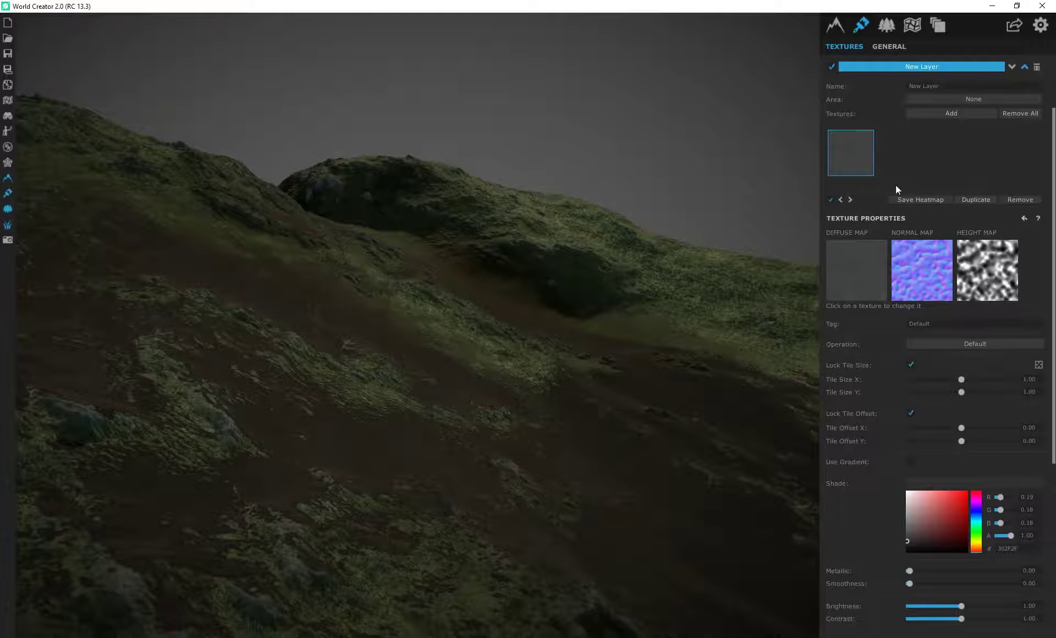
scroll(899, 424, down, 5)
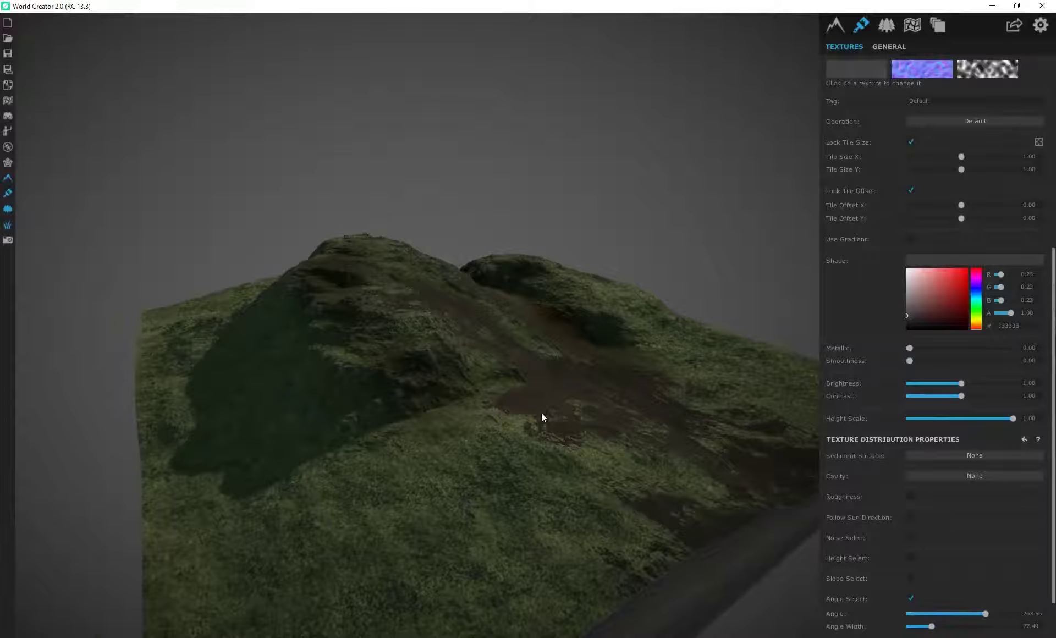
scroll(542, 412, up, 3)
drag(569, 382, 428, 424)
right_drag(312, 369, 736, 442)
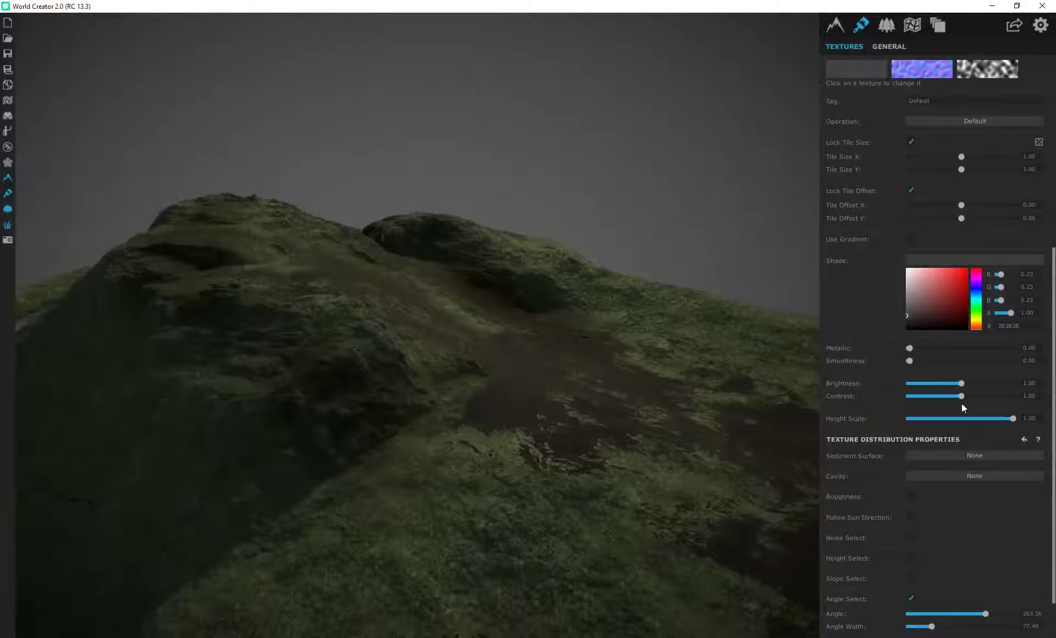
Set the new layer's texture shade to white FFFFFF and its brightness to 1.23
drag(926, 298, 894, 262)
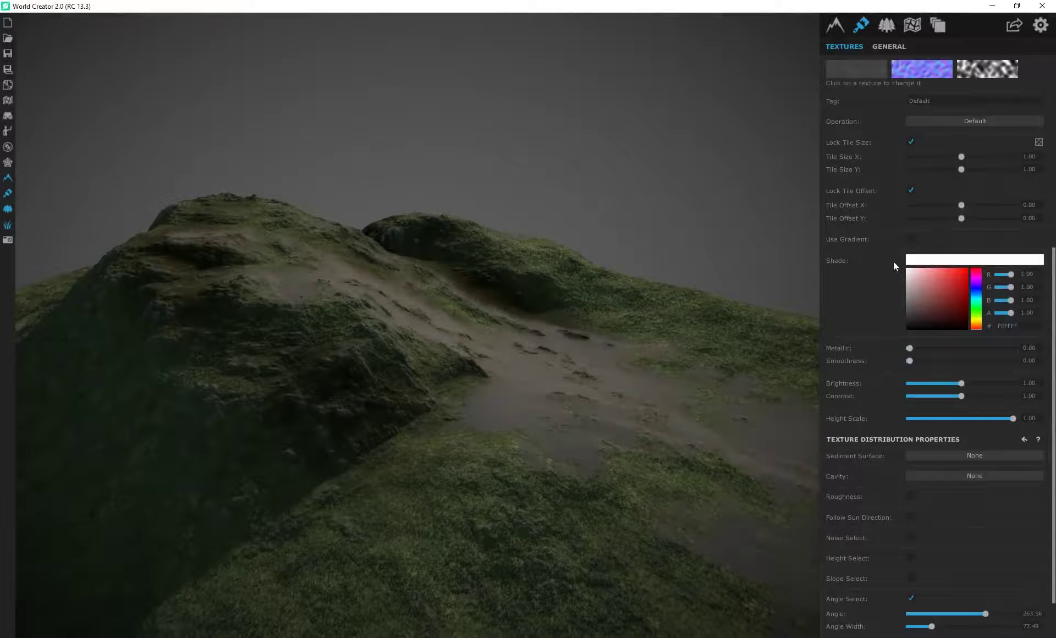
drag(962, 384, 975, 383)
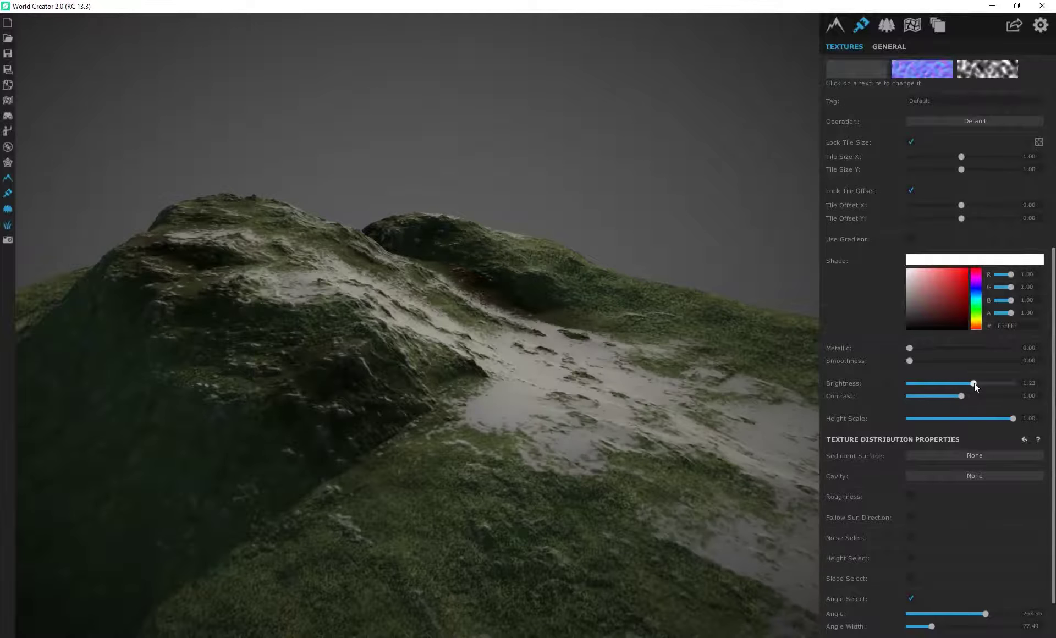
right_drag(453, 336, 380, 272)
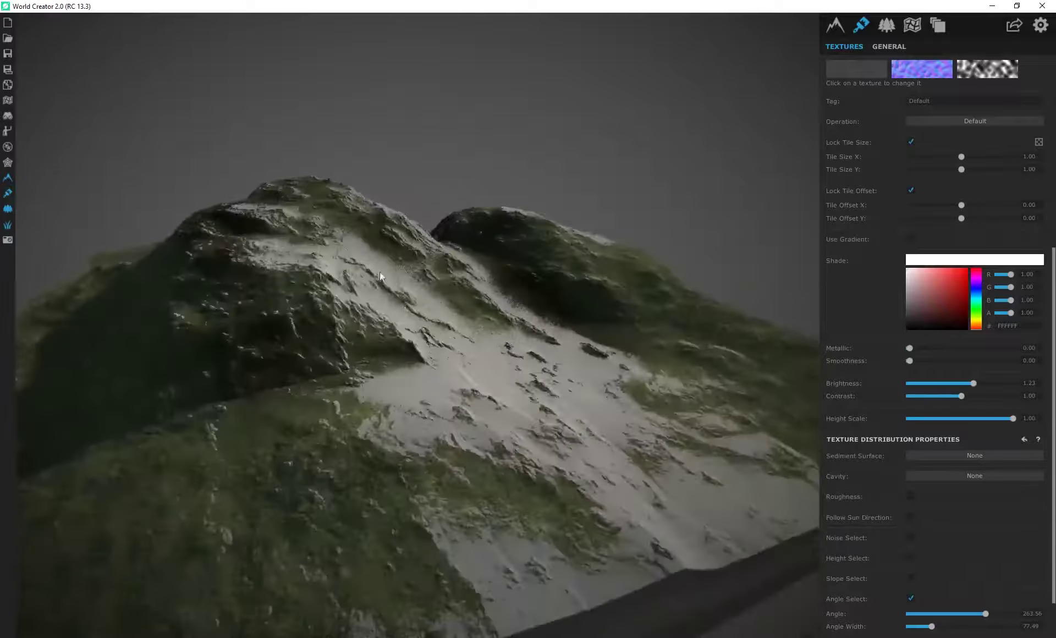
scroll(419, 312, up, 3)
right_drag(419, 311, 223, 321)
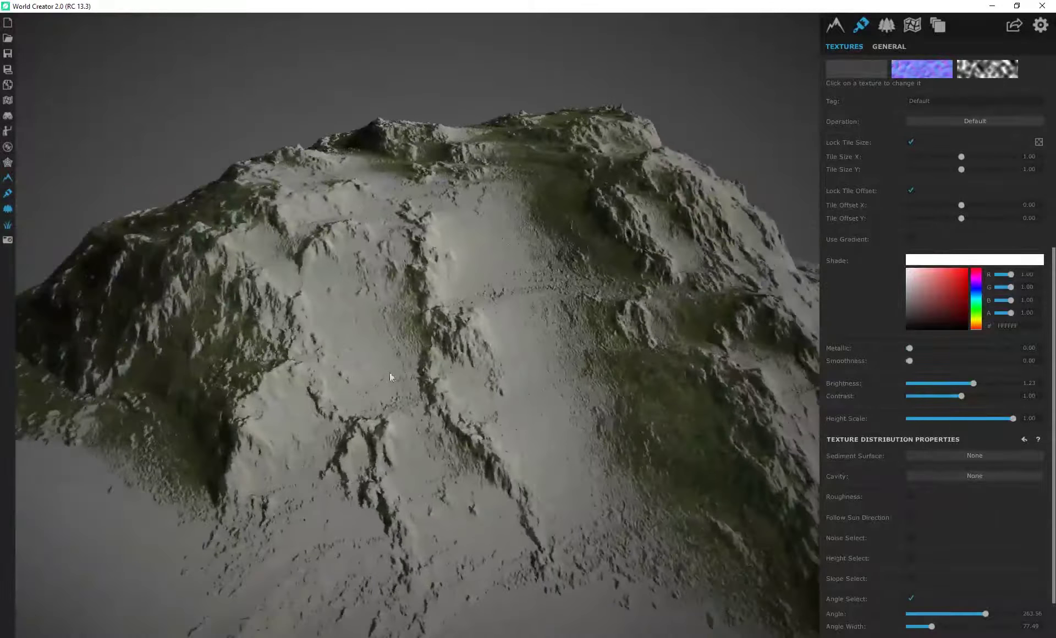
right_drag(389, 372, 414, 368)
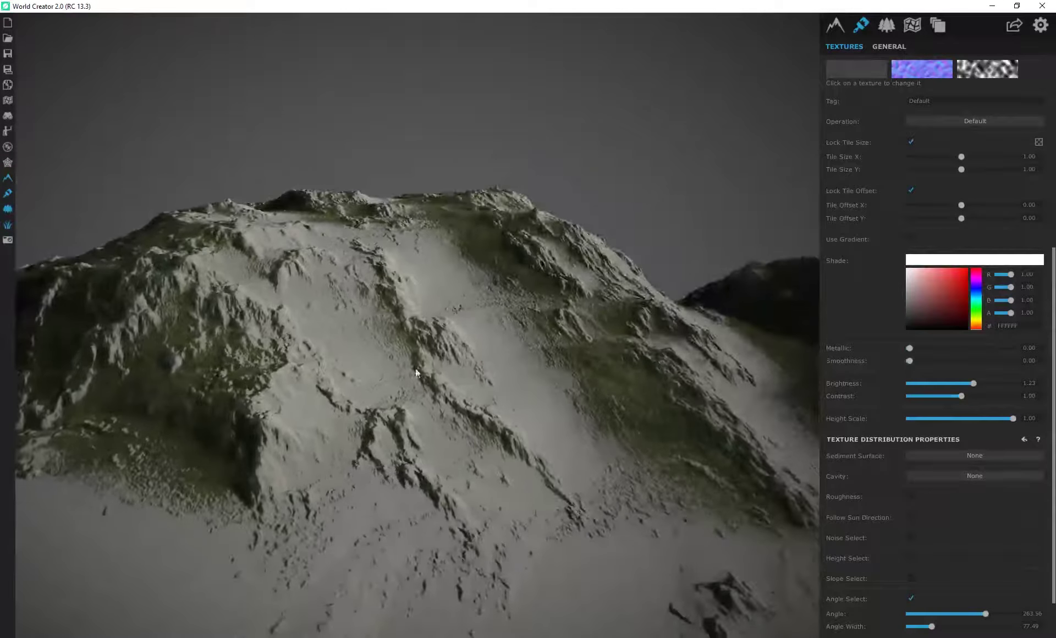
Turn the angle selection off and on again, and change the white texture's selection angle to about 325
click(912, 600)
click(908, 599)
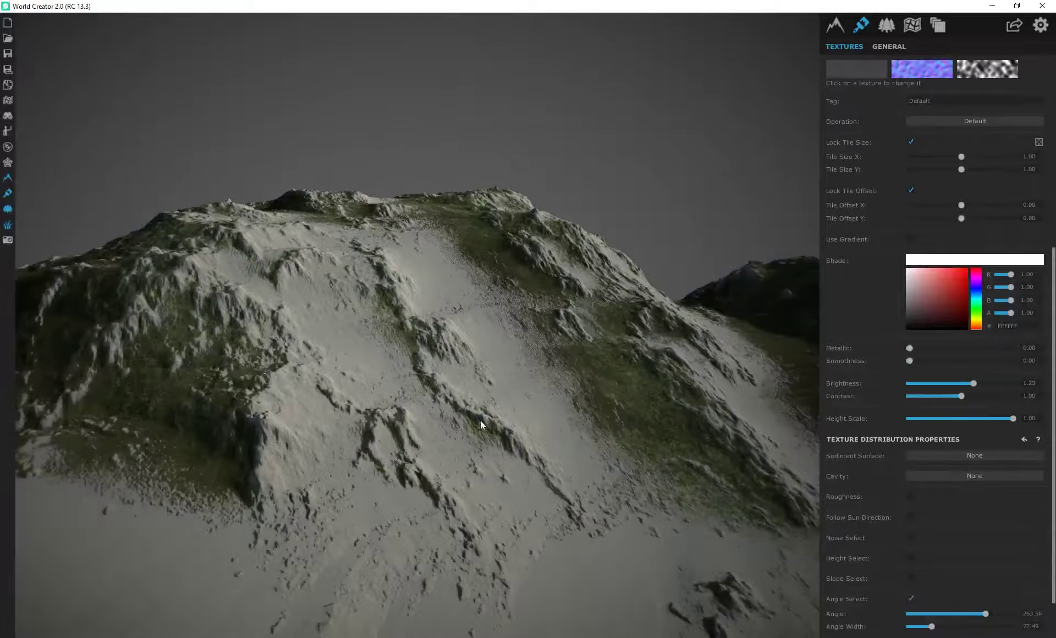
right_drag(480, 420, 561, 402)
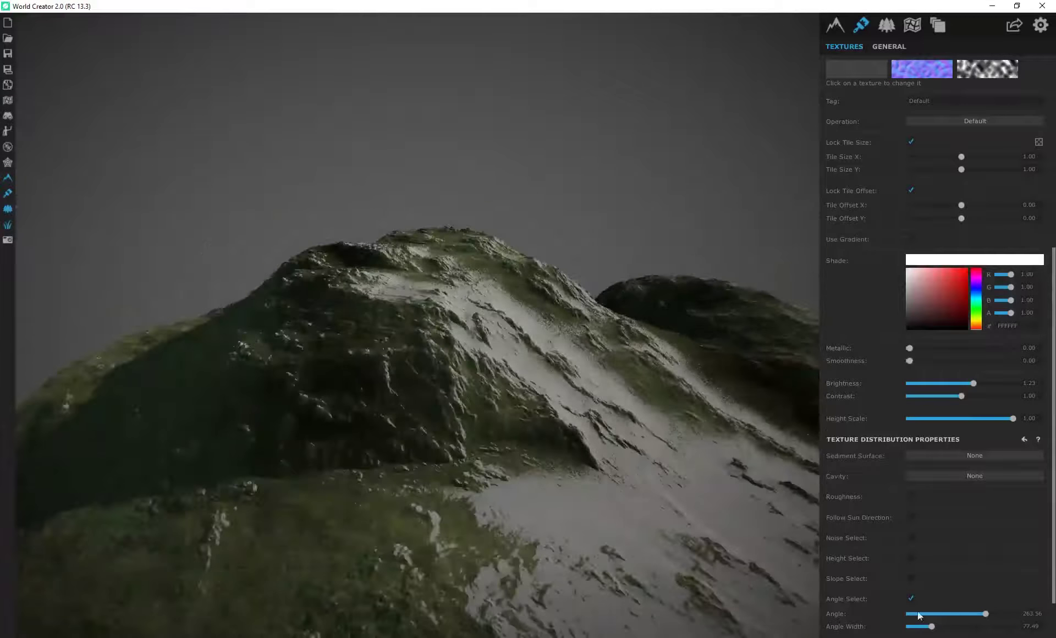
scroll(932, 596, down, 2)
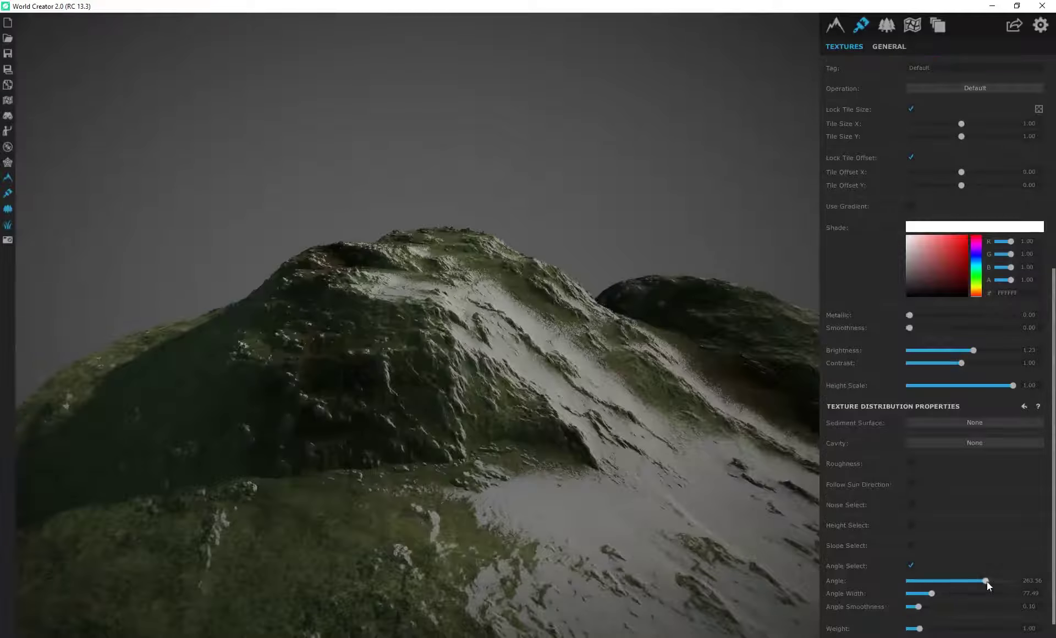
mouse_move(987, 582)
mouse_down()
mouse_move(963, 582)
mouse_move(1018, 588)
mouse_move(1006, 582)
mouse_up()
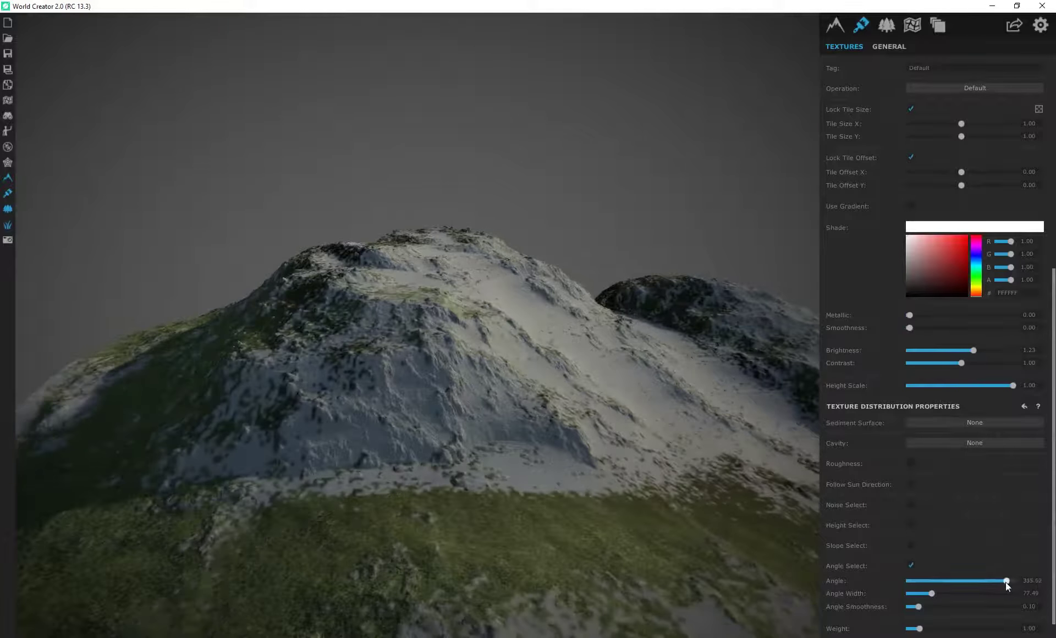
Set the white texture's selection angle to about 294 and check which mountain slopes it covers
right_drag(513, 391, 715, 467)
key(w)
drag(1006, 583, 980, 581)
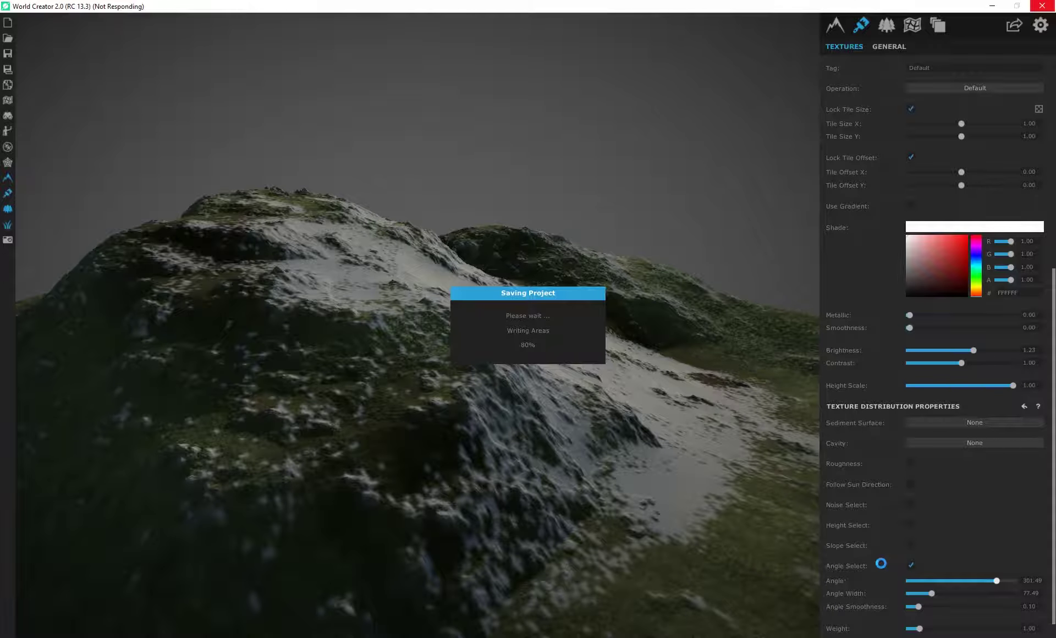
right_drag(497, 496, 742, 493)
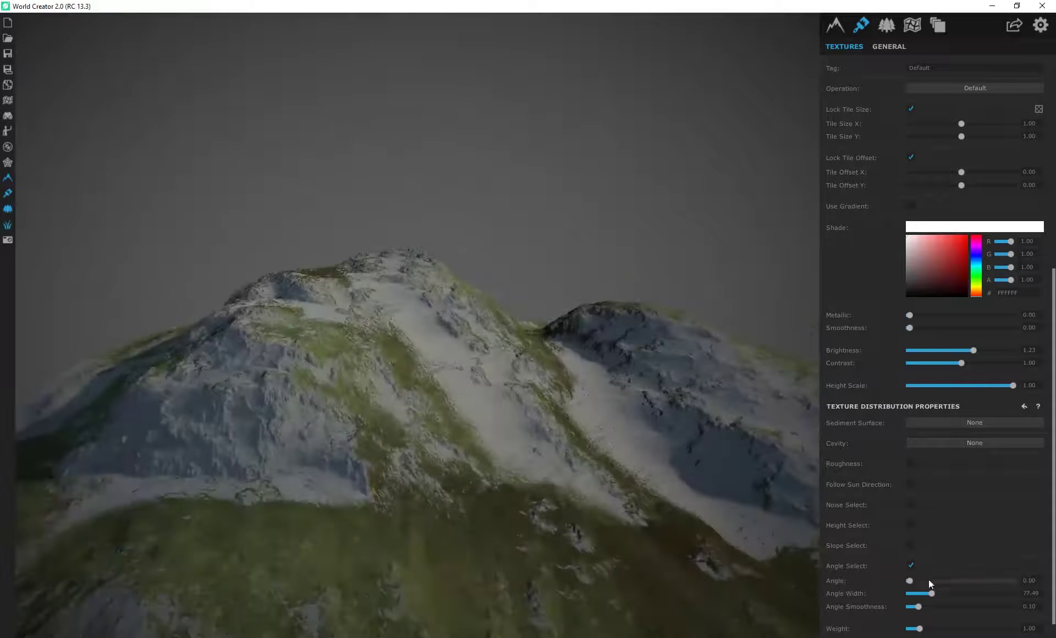
drag(911, 580, 997, 591)
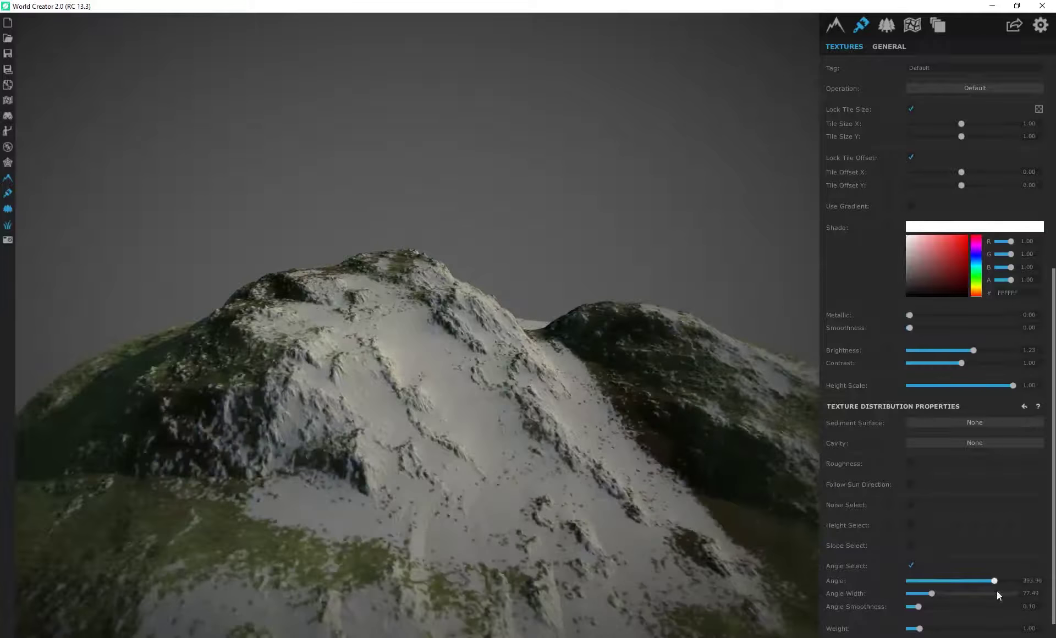
right_drag(378, 421, 542, 423)
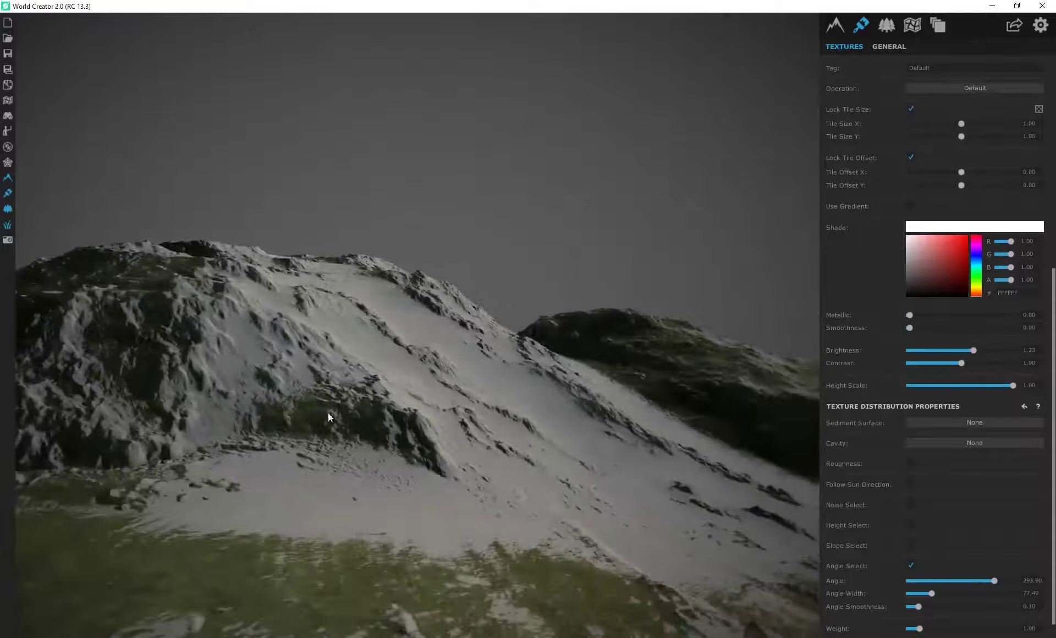
right_drag(329, 413, 303, 396)
right_drag(420, 434, 380, 288)
right_drag(292, 311, 553, 323)
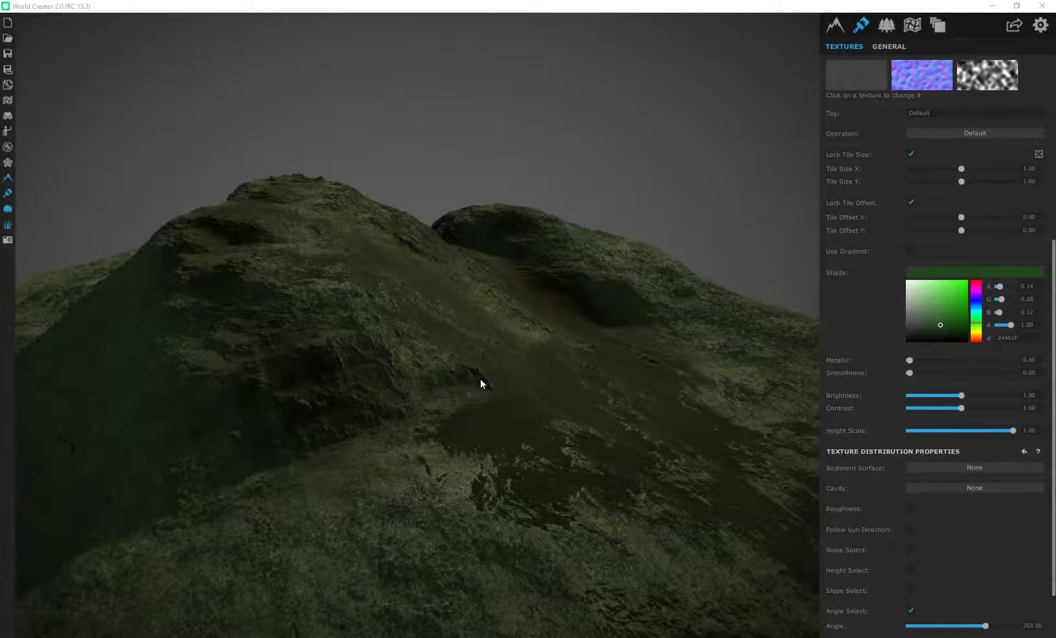
Replace the dark green texture's angle selection with slope selection and set its slope range to 41.83–90
click(448, 353)
right_drag(448, 352, 518, 339)
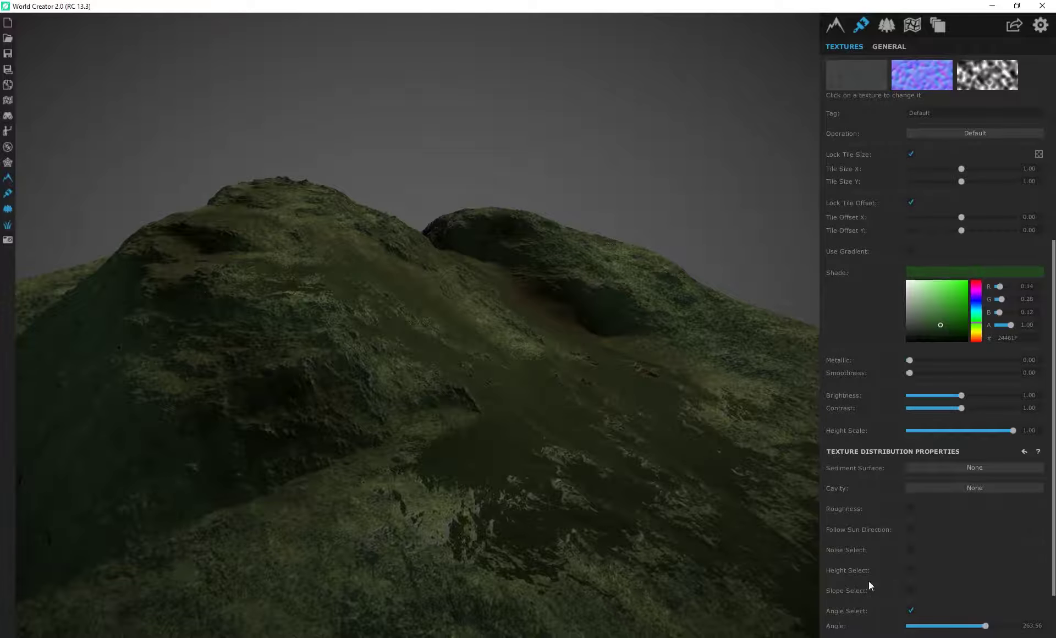
scroll(866, 578, down, 2)
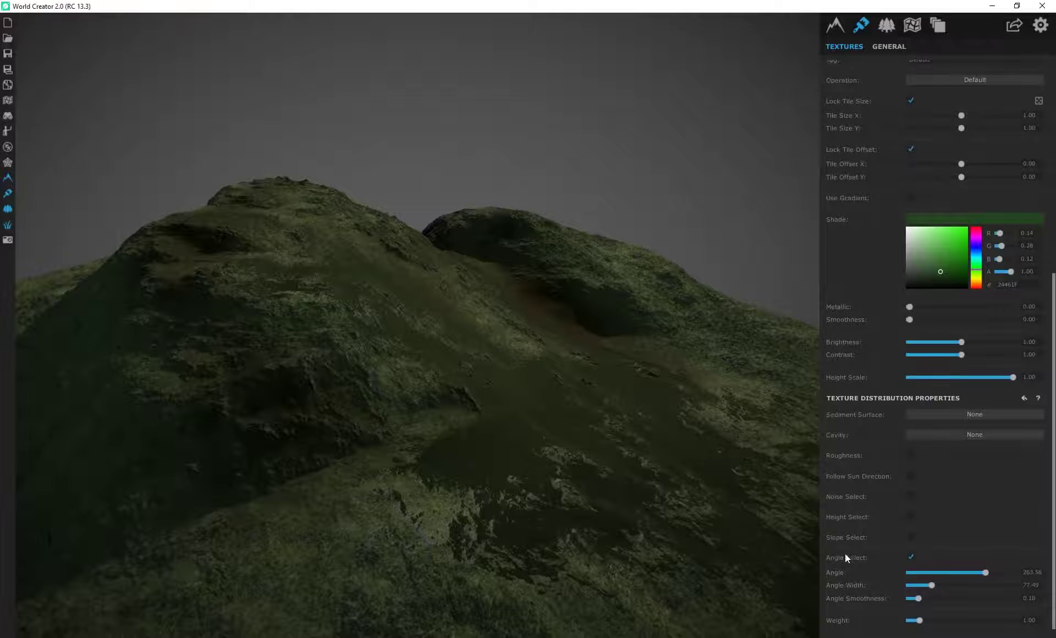
click(910, 537)
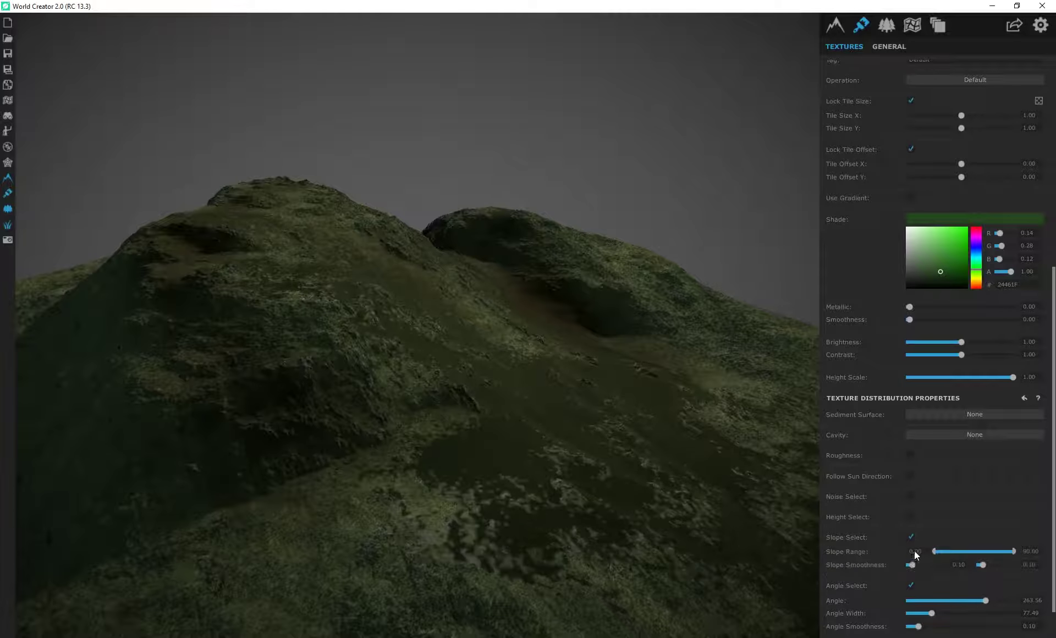
click(910, 586)
right_drag(631, 480, 490, 401)
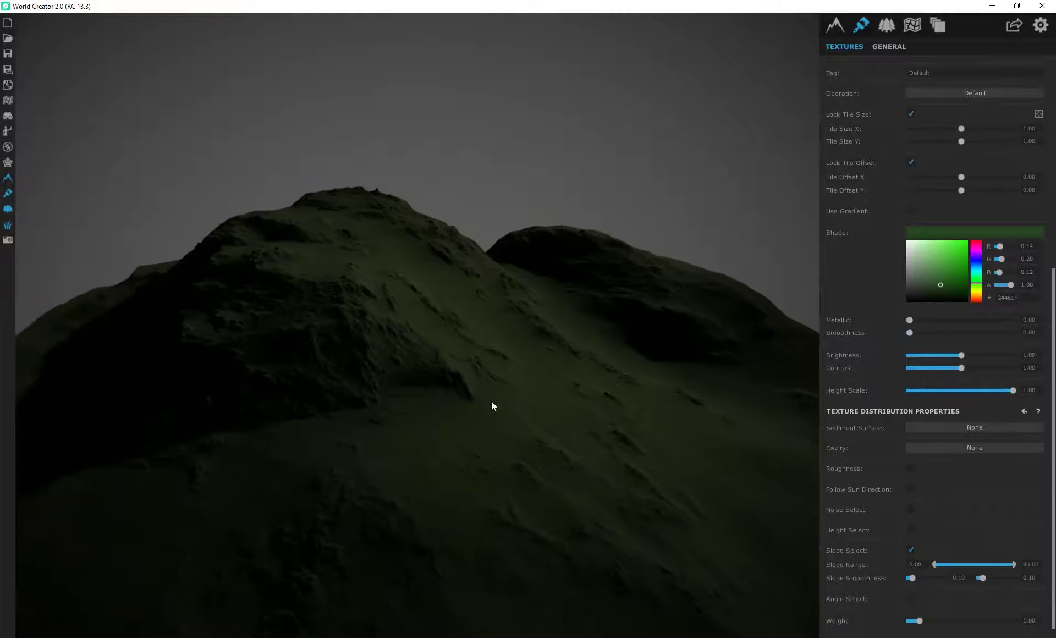
drag(936, 566, 962, 568)
right_drag(612, 381, 387, 417)
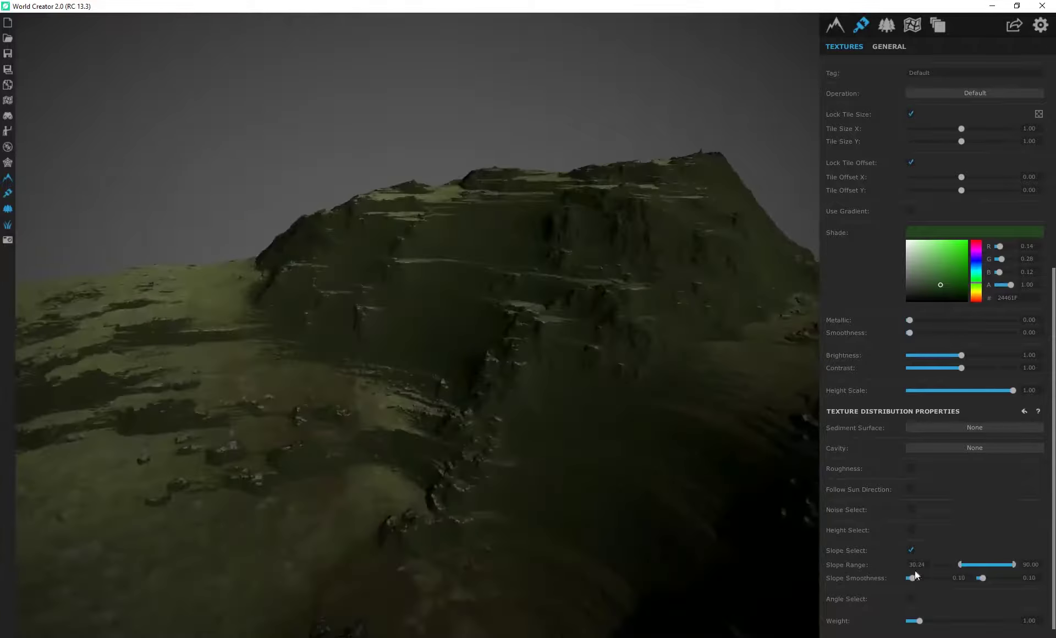
drag(960, 566, 970, 566)
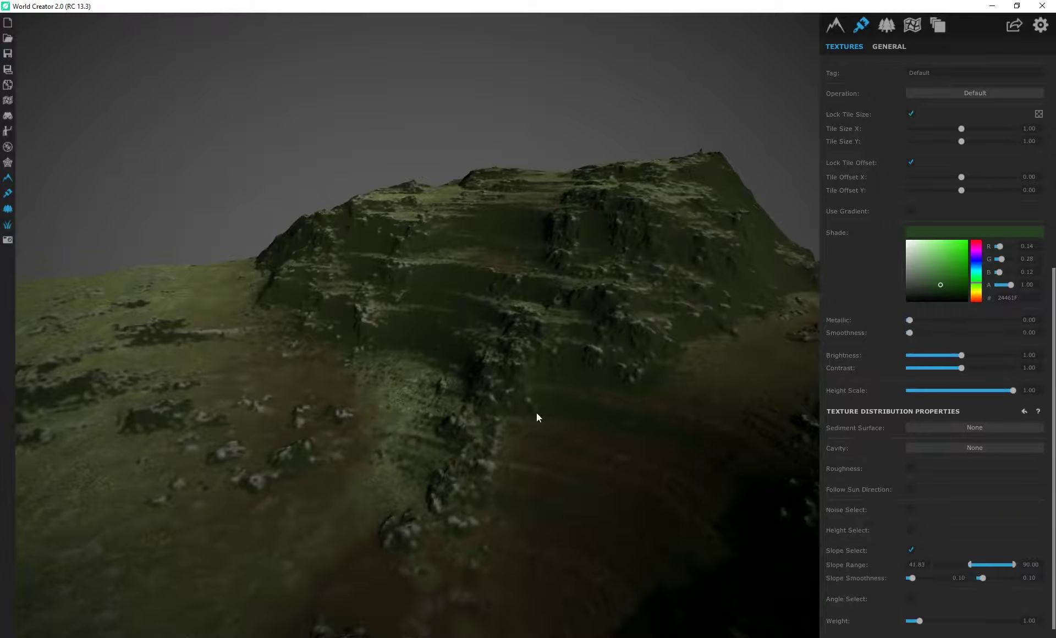
Inspect how the slope-selected green texture covers the mountain from several viewpoints and turn its slope selection off
mouse_move(506, 335)
right_down()
mouse_move(378, 354)
mouse_move(519, 337)
right_up()
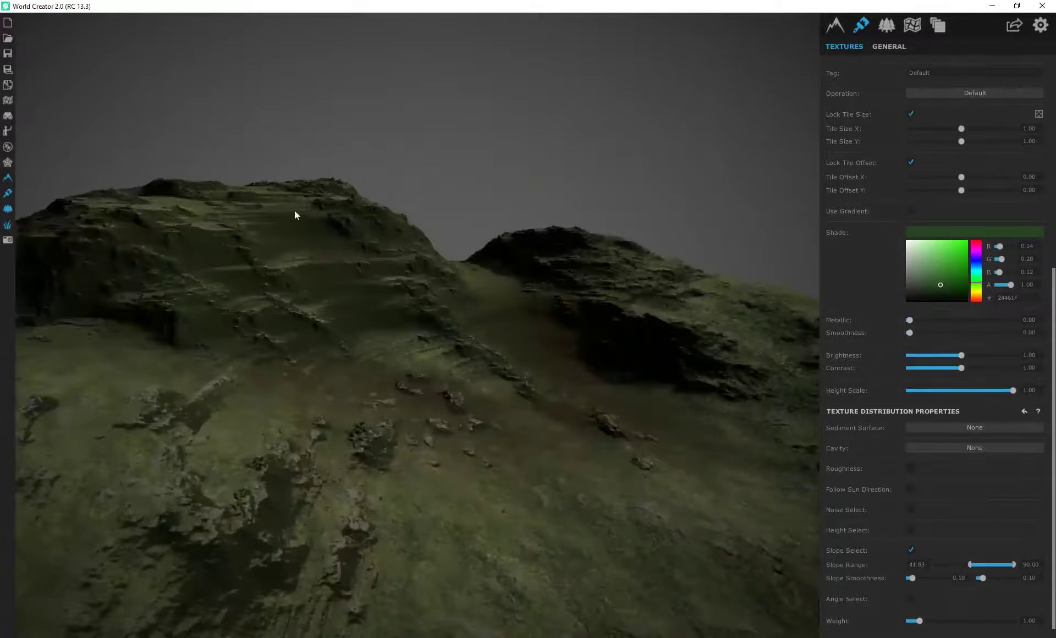
right_drag(295, 215, 408, 334)
right_drag(510, 313, 395, 392)
right_drag(336, 356, 496, 358)
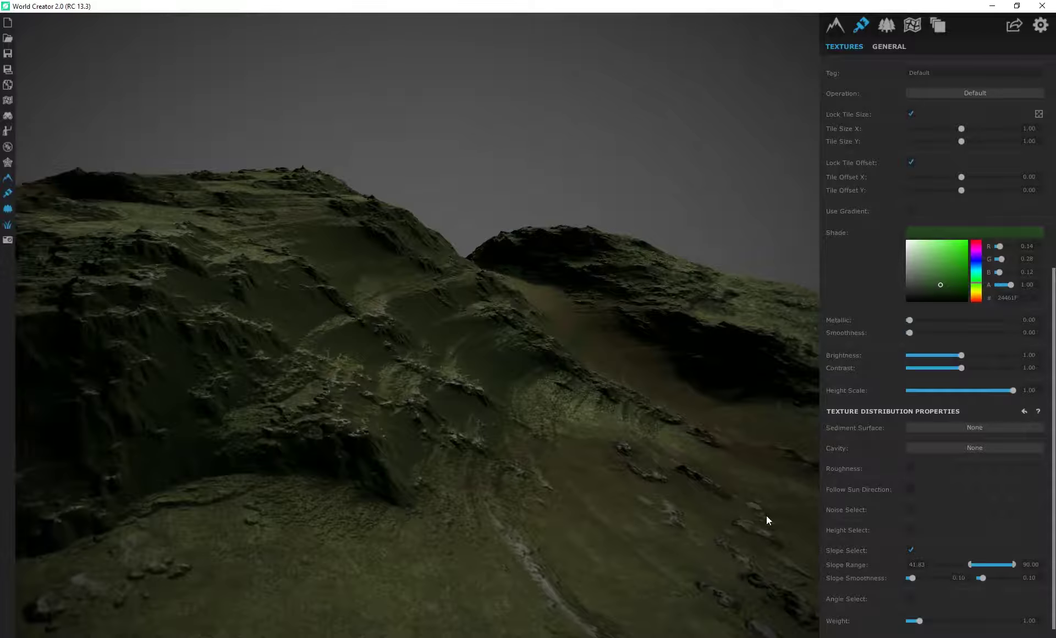
right_drag(717, 440, 494, 366)
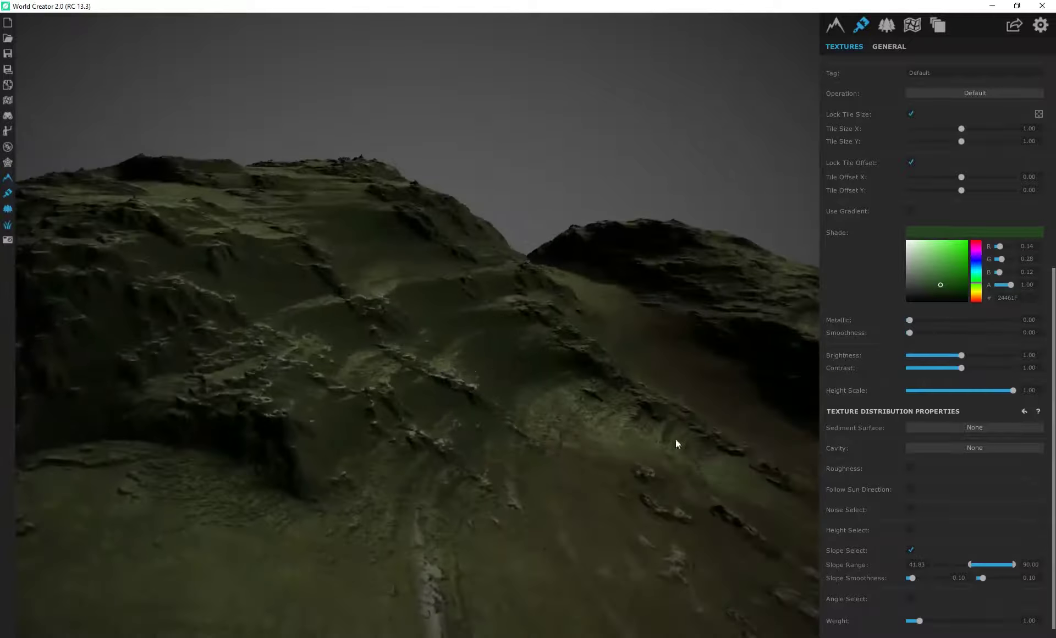
click(911, 550)
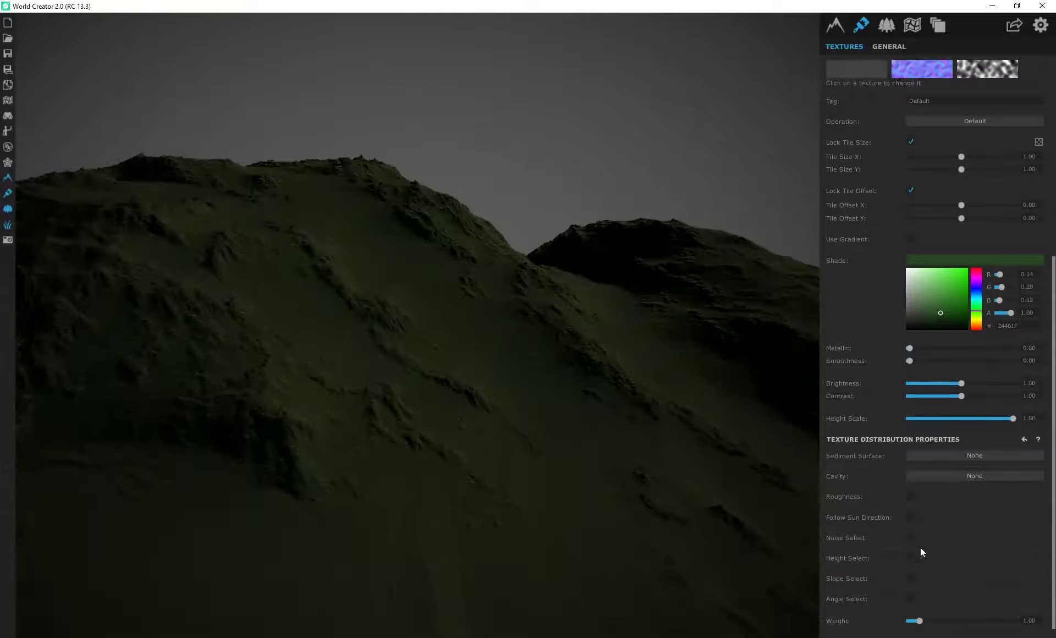
Try height selection relative to the ocean on the green texture, with a range of about -133 to 79.21
click(912, 559)
right_drag(590, 455, 555, 352)
click(911, 572)
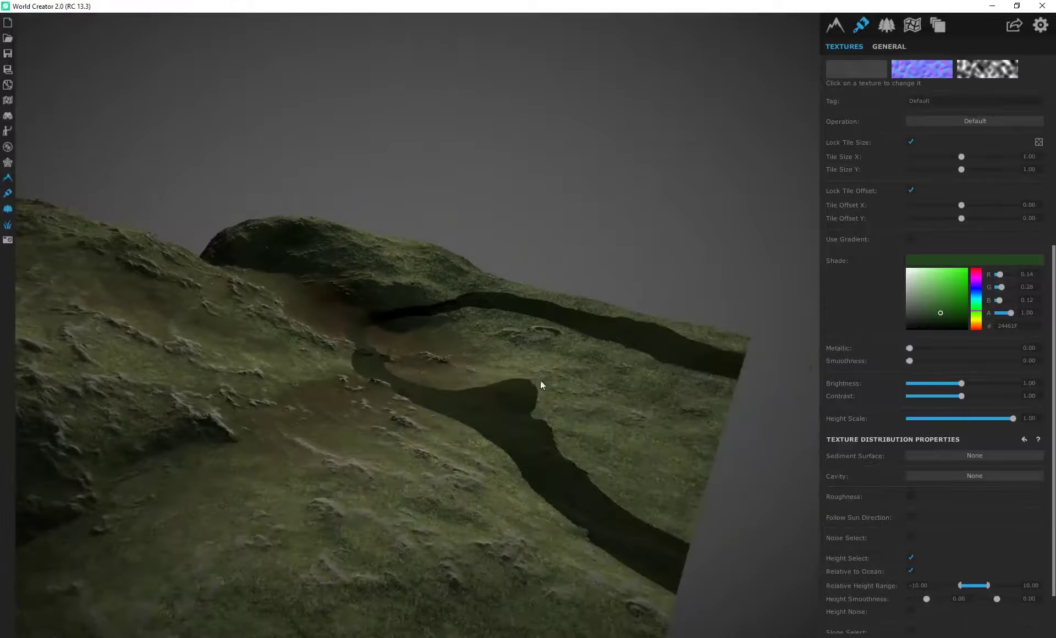
mouse_move(989, 586)
mouse_down()
mouse_move(1051, 602)
mouse_move(995, 588)
mouse_up()
drag(959, 586, 863, 581)
Check the height-limited green texture around the terrain and turn its height selection off
right_drag(404, 426, 609, 428)
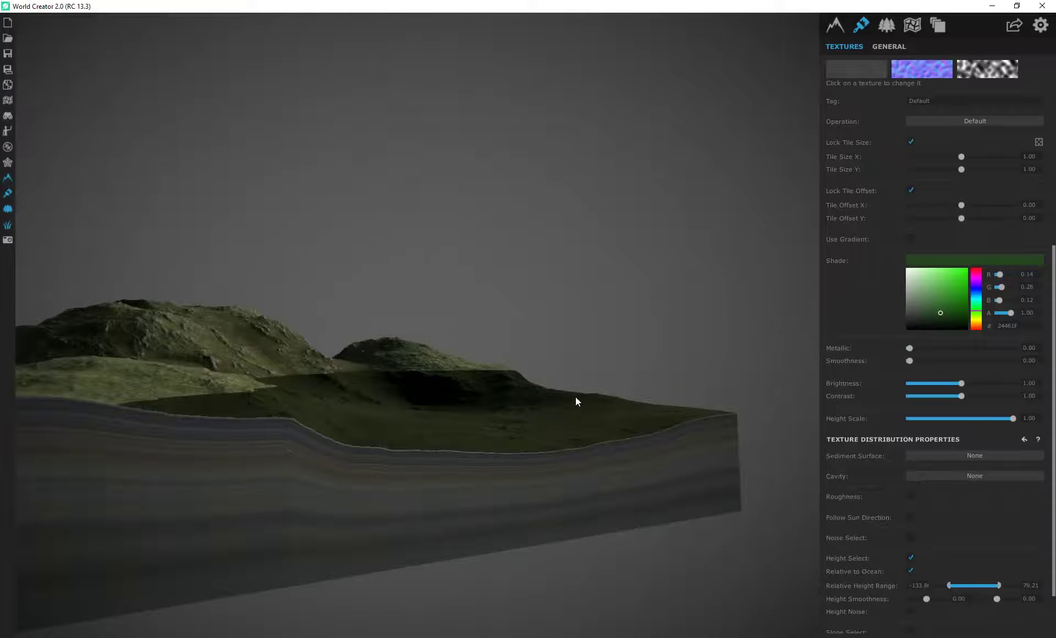
middle_drag(282, 419, 491, 479)
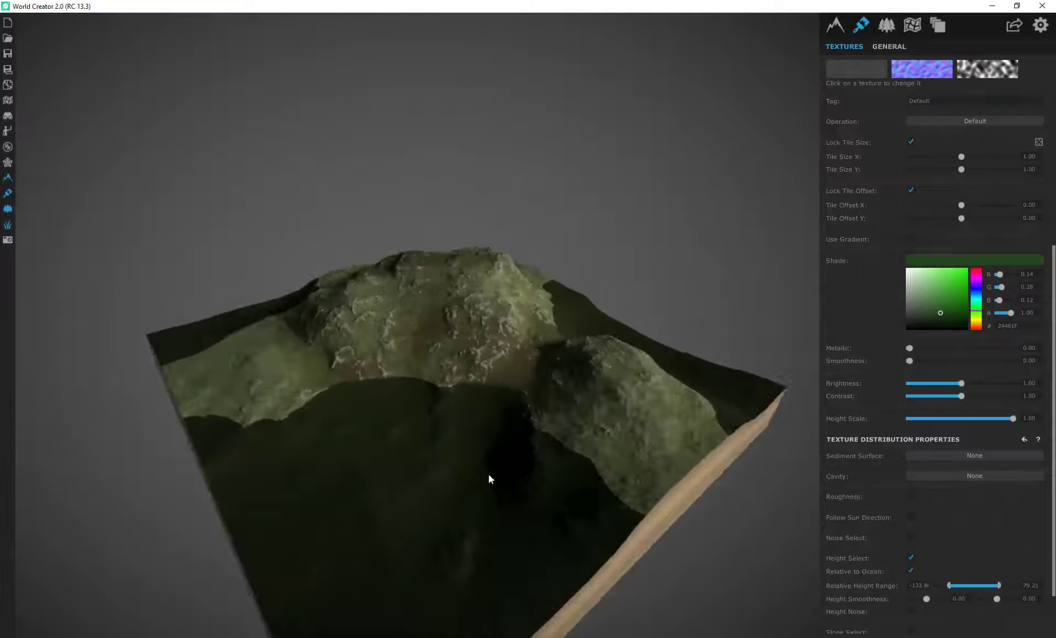
scroll(441, 455, up, 5)
middle_drag(440, 455, 732, 512)
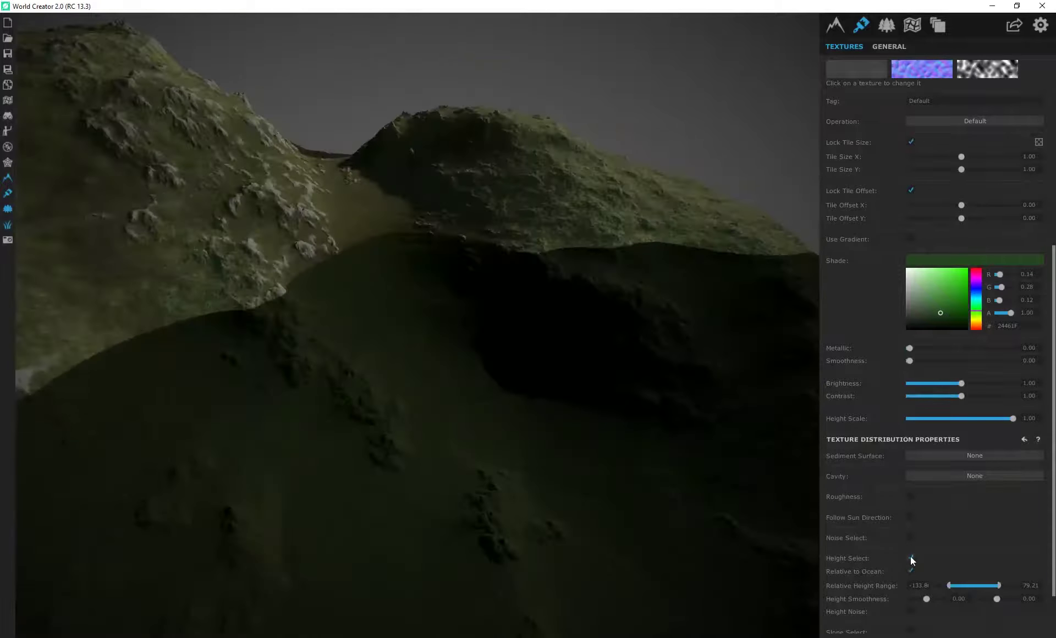
click(911, 558)
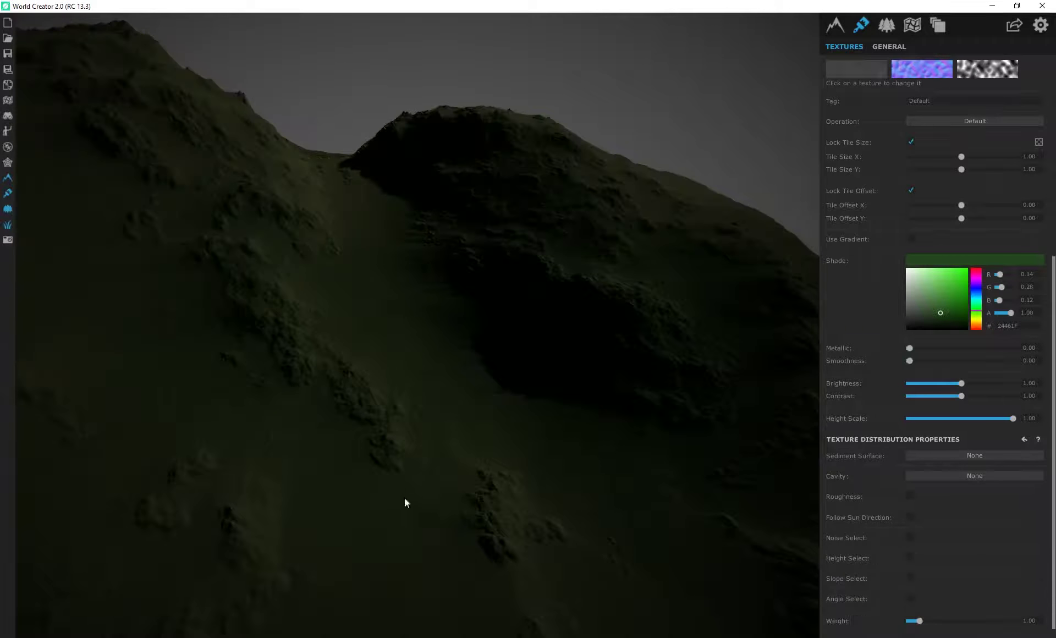
Try noise selection on the green texture and leave it distributed by angle selection only
click(911, 539)
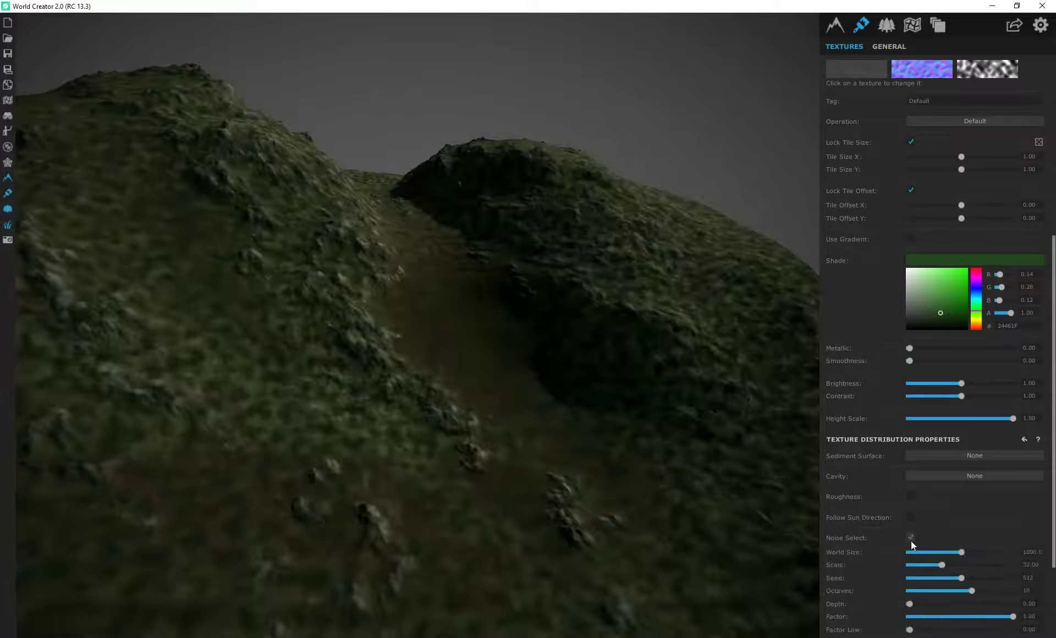
scroll(857, 534, down, 4)
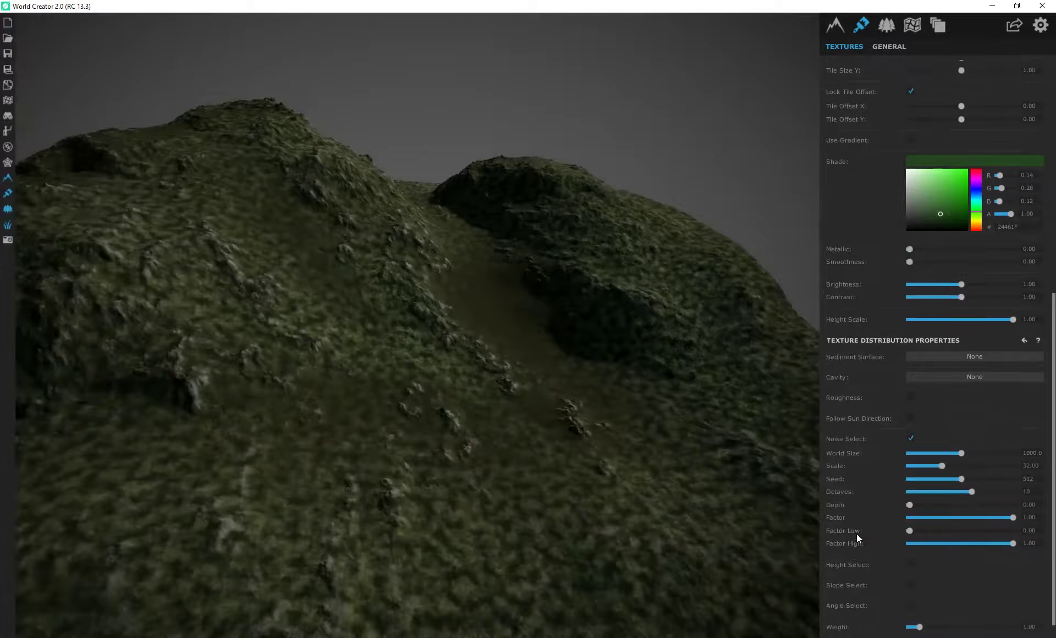
click(911, 600)
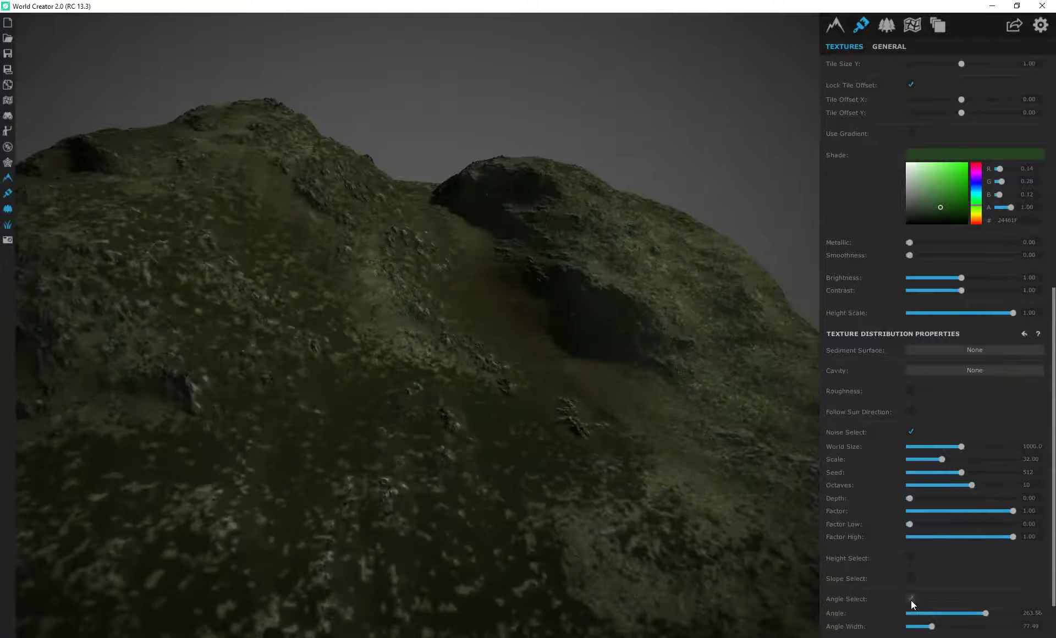
drag(467, 470, 434, 373)
click(910, 432)
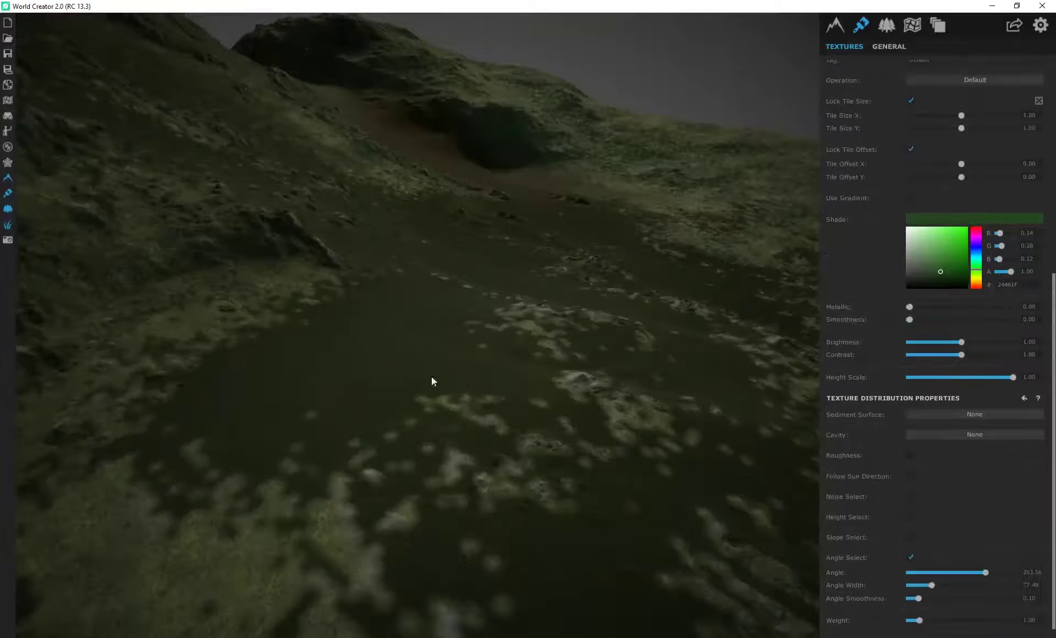
Combine the green texture's angle selection with noise selection and set the noise scale to about 93
drag(326, 471, 467, 429)
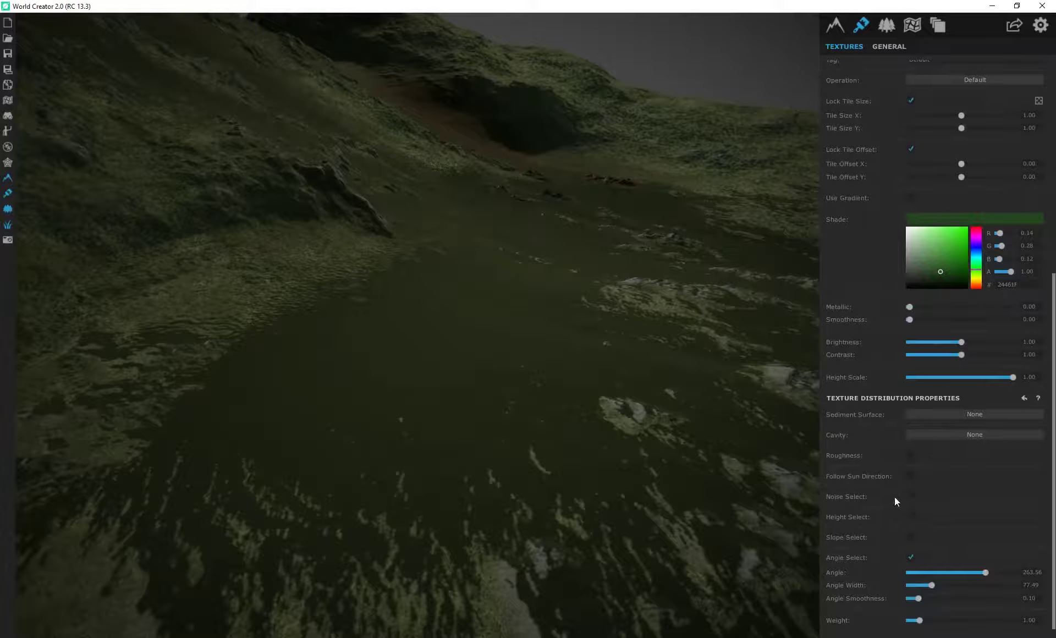
click(911, 497)
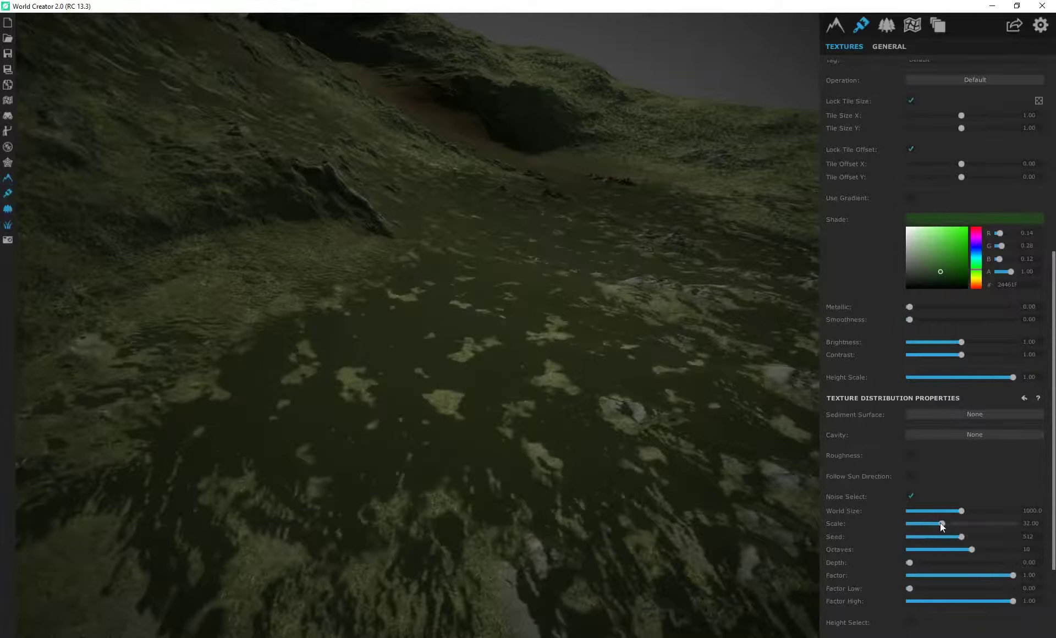
drag(940, 523, 1005, 533)
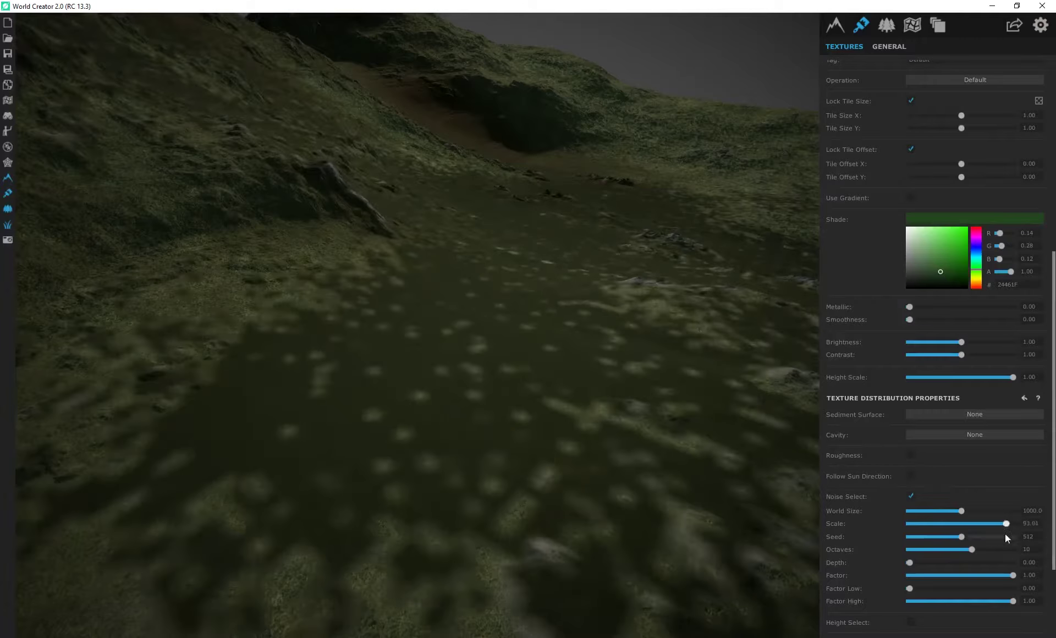
Examine the noise patches on the green slope and turn the green texture's noise selection off
right_drag(485, 343, 226, 289)
right_drag(195, 283, 715, 368)
drag(424, 373, 556, 422)
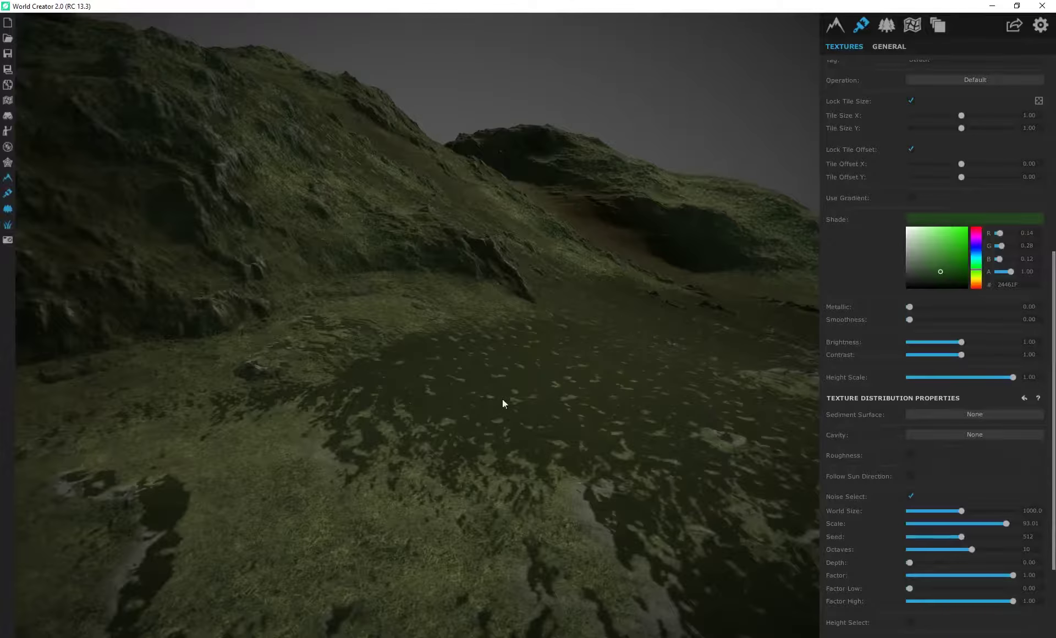
scroll(503, 398, up, 3)
click(911, 497)
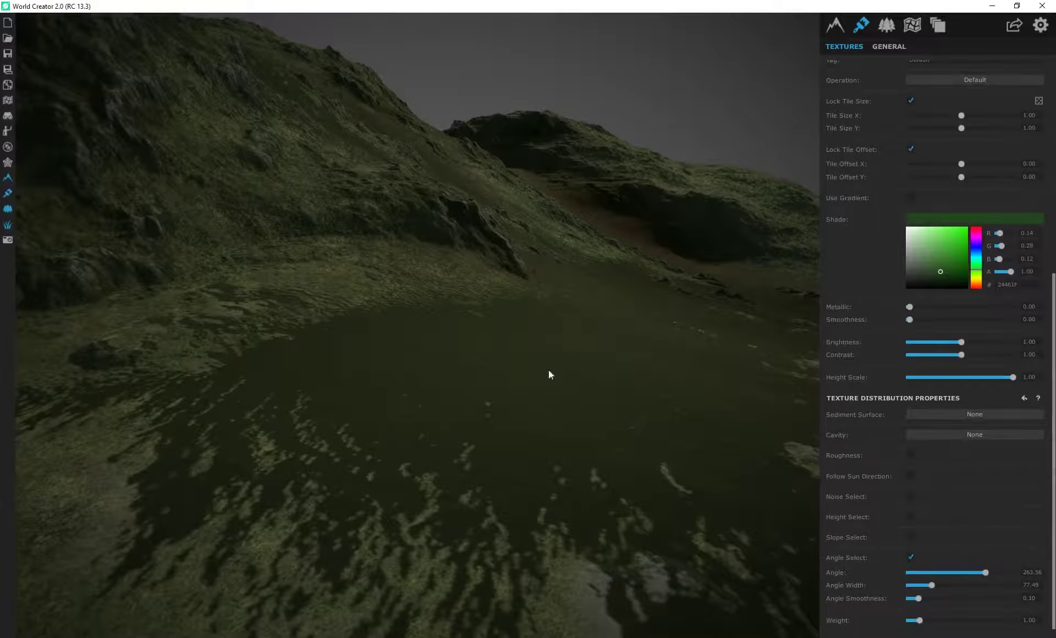
Inspect the angle-selected green texture on the lower slopes and save the project
drag(549, 371, 595, 402)
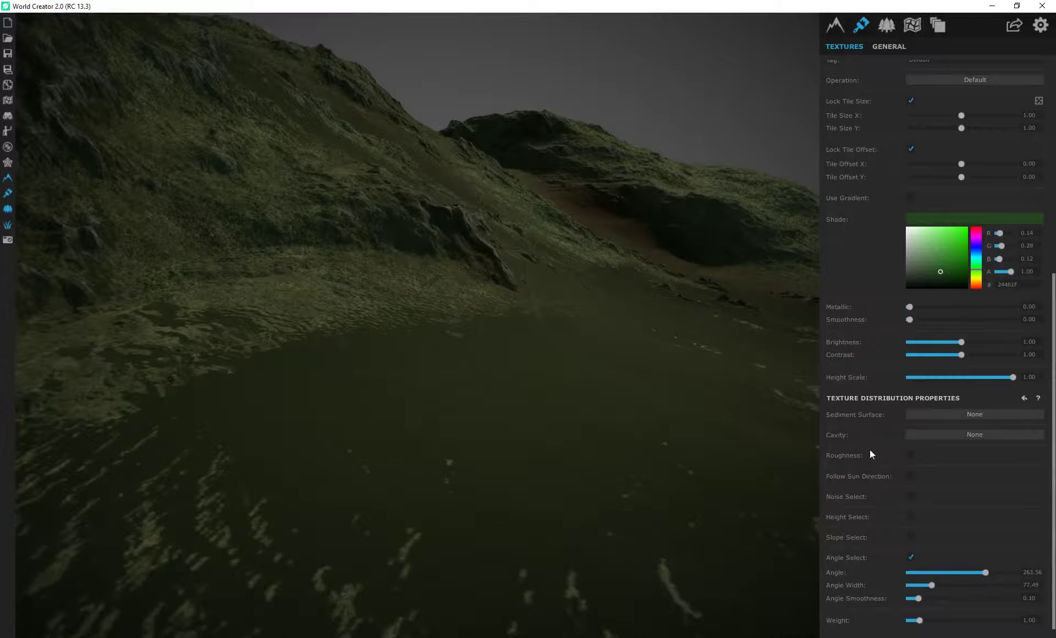
drag(478, 356, 533, 313)
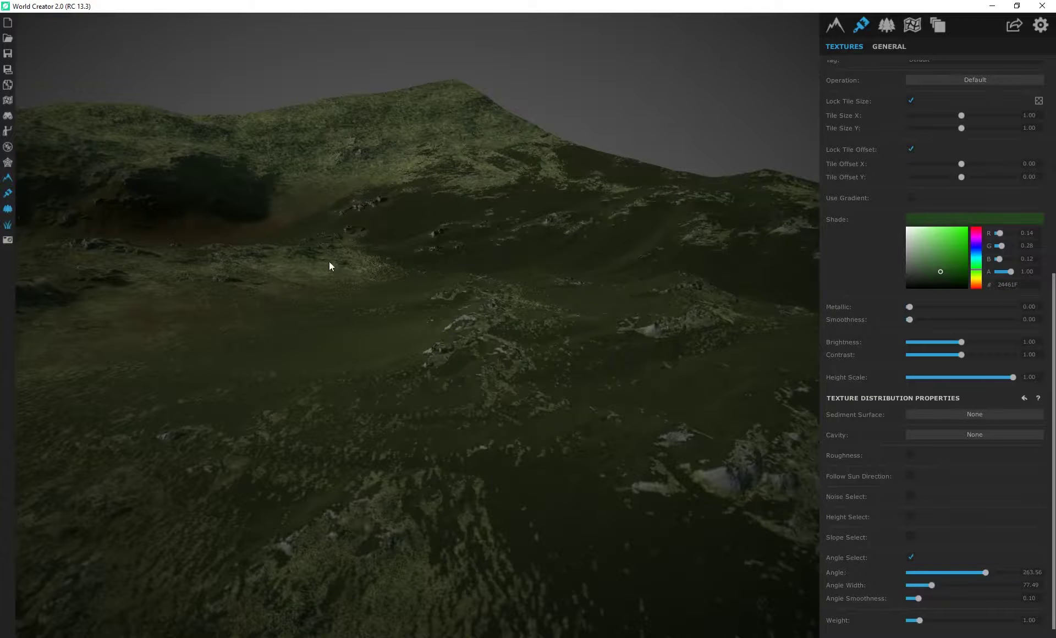
drag(329, 262, 426, 247)
key(ctrl+s)
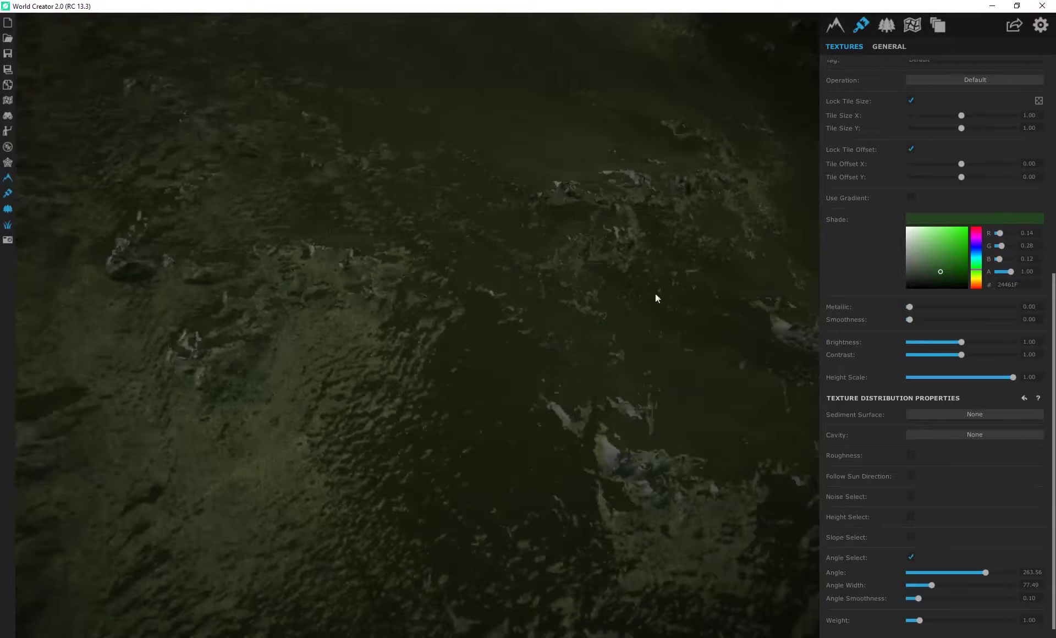
Examine how the dark green texture blends with the grass and rocks across the mountain, and review its texture settings
right_drag(656, 294, 410, 316)
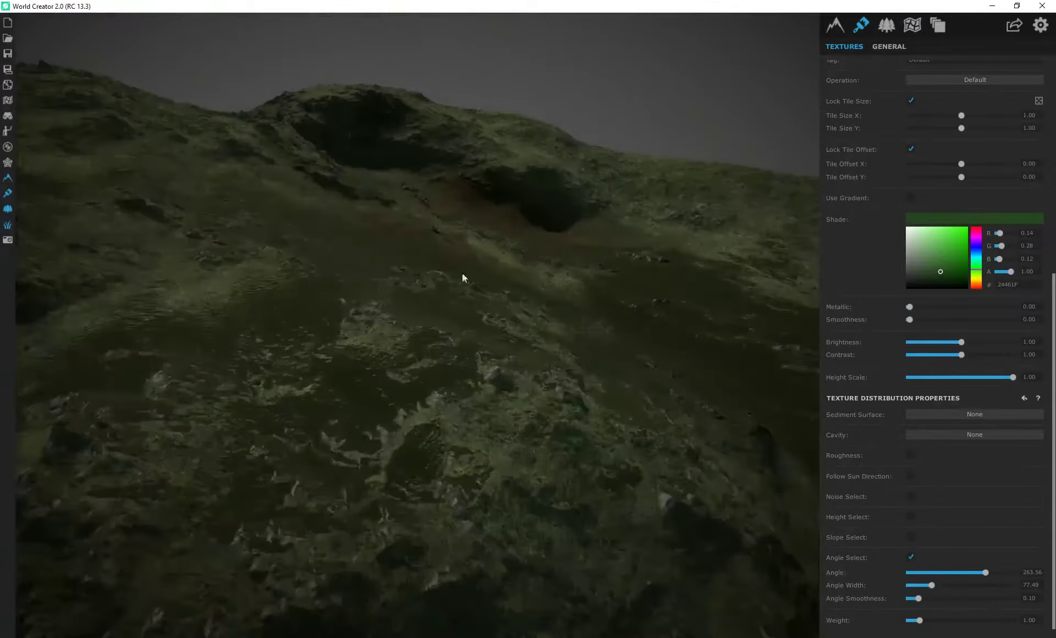
right_drag(463, 278, 489, 301)
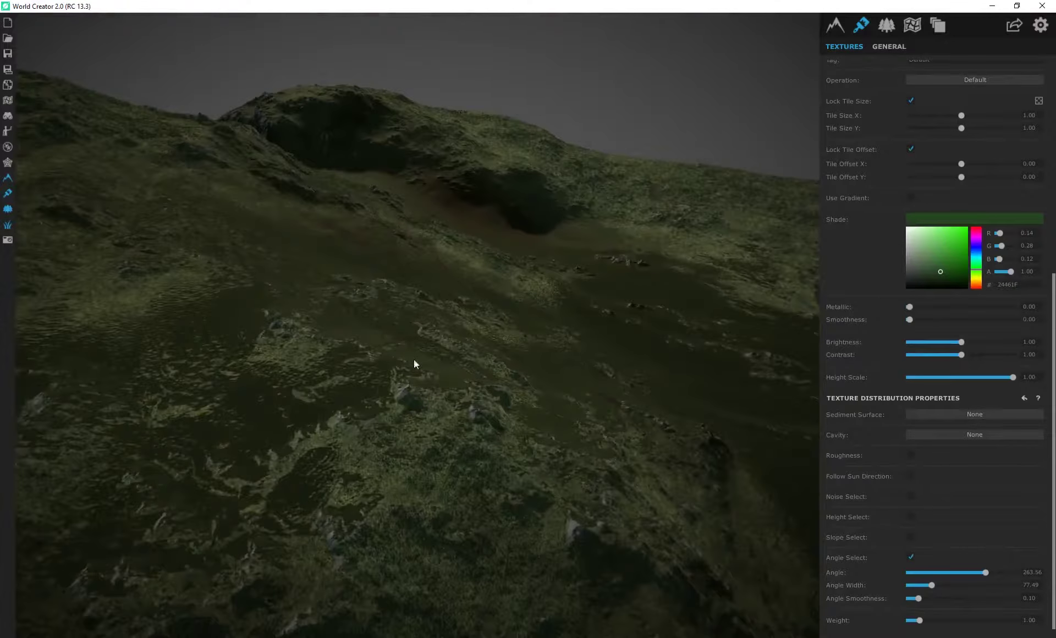
right_drag(384, 346, 470, 235)
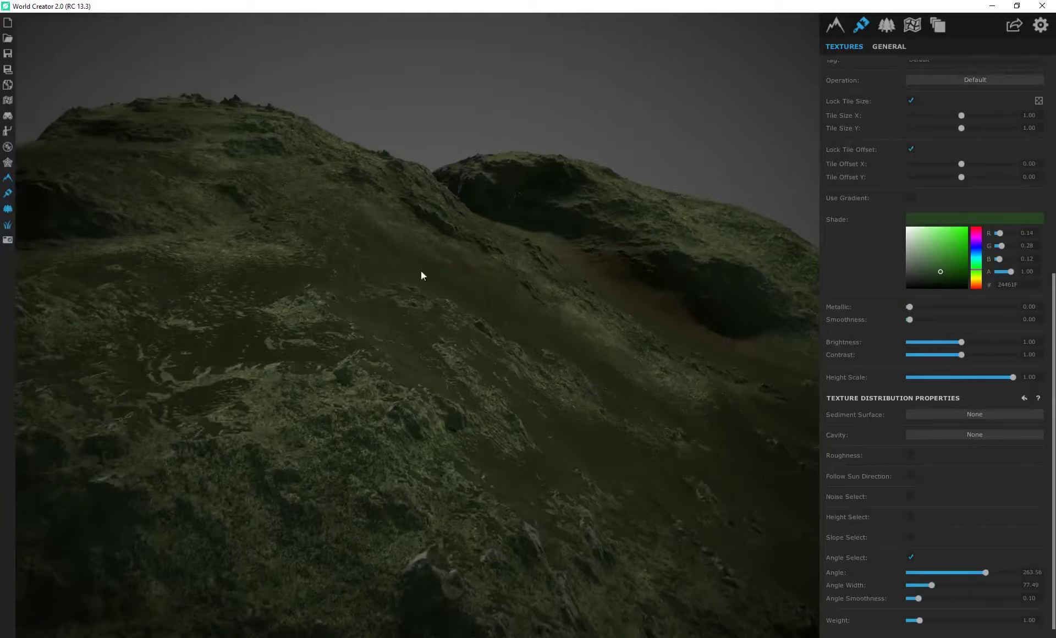
right_drag(423, 275, 485, 292)
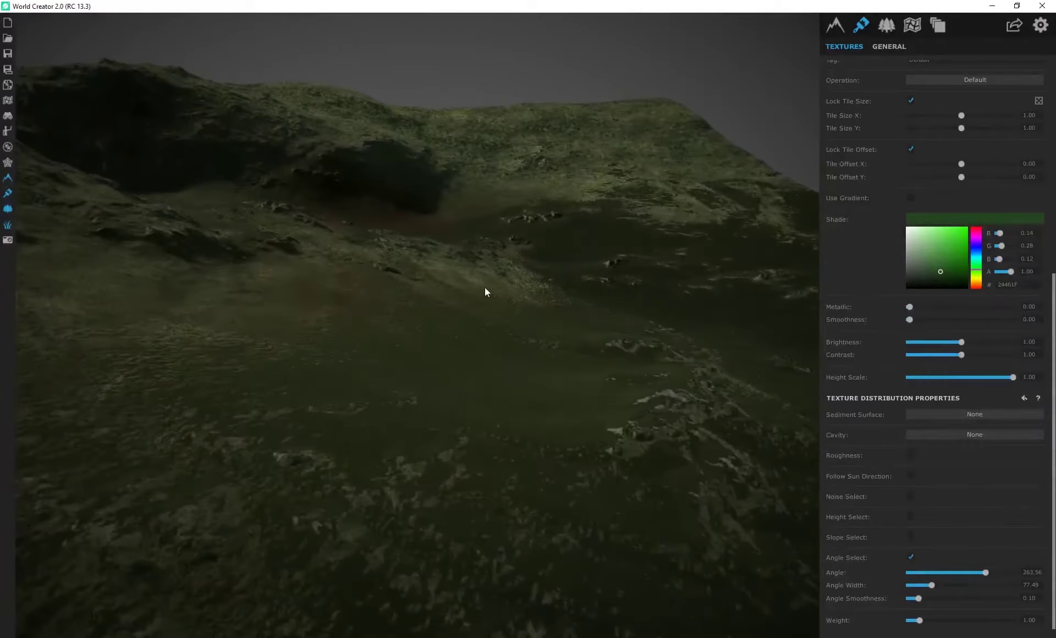
scroll(894, 256, up, 5)
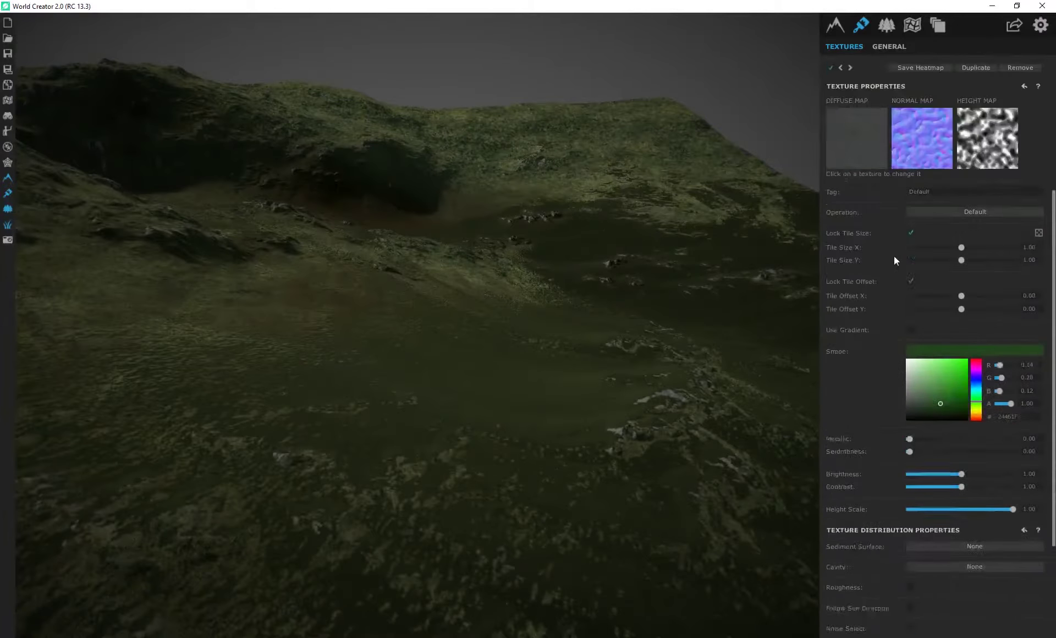
scroll(884, 349, down, 5)
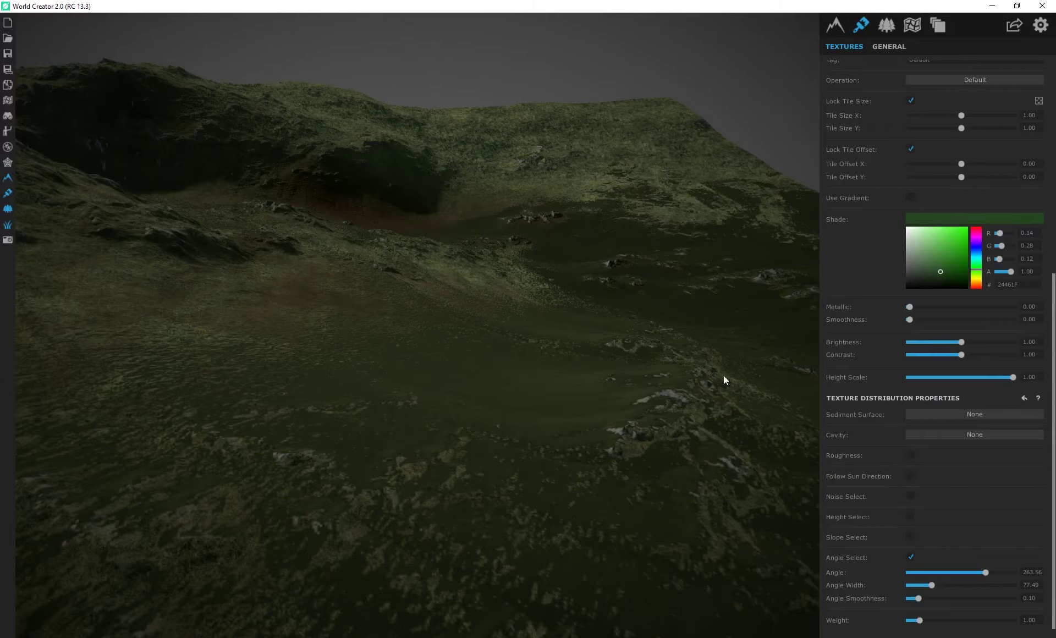
drag(440, 402, 463, 374)
right_drag(463, 377, 526, 377)
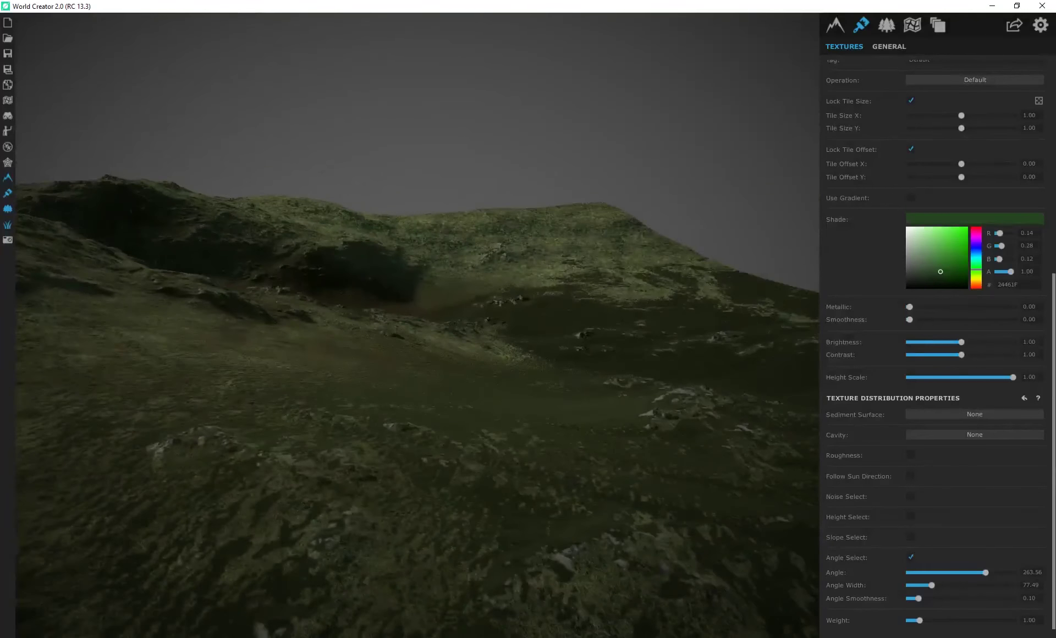